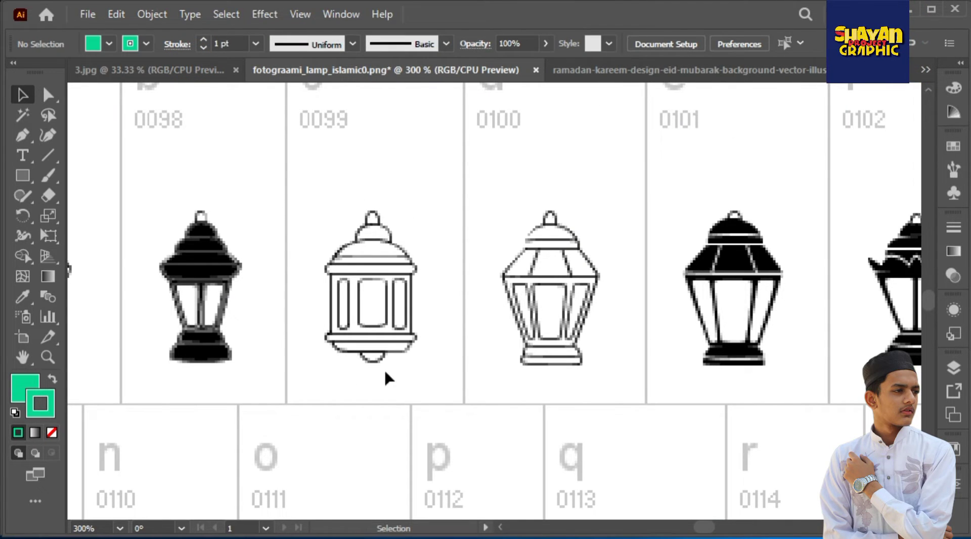
# - Draw a rectangle over the 0099 lantern's body with no fill and a dark blue #3200a2 stroke
pyautogui.click(650, 76)
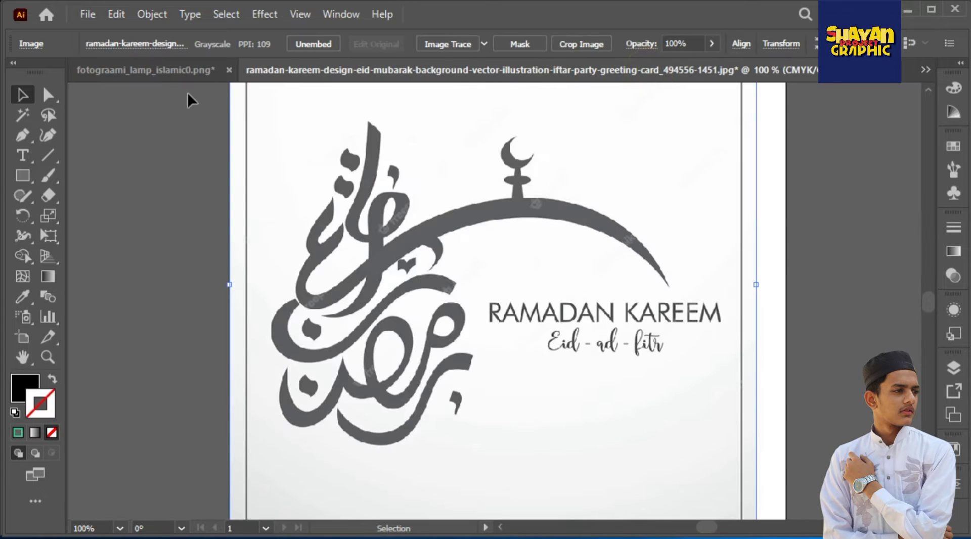
pyautogui.click(187, 71)
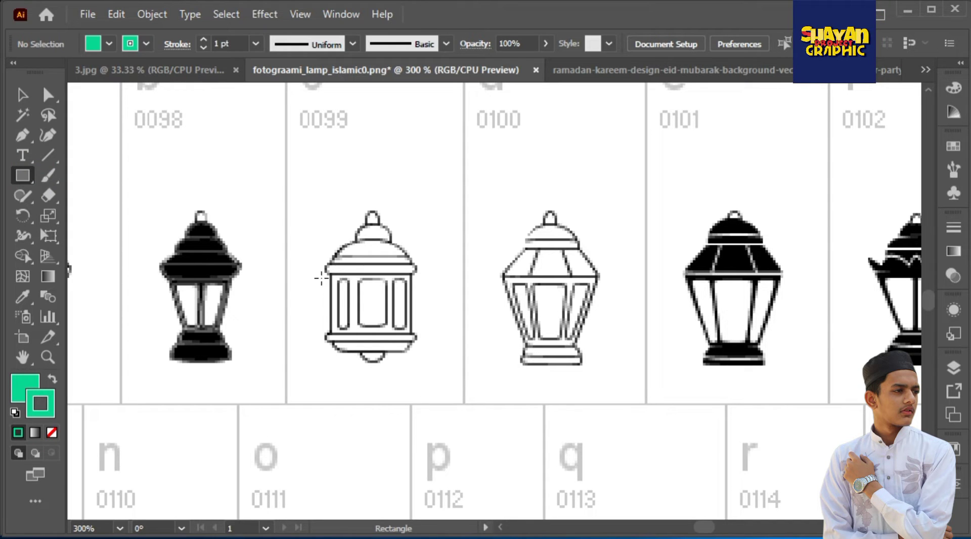
pyautogui.scroll(2, 344, 292)
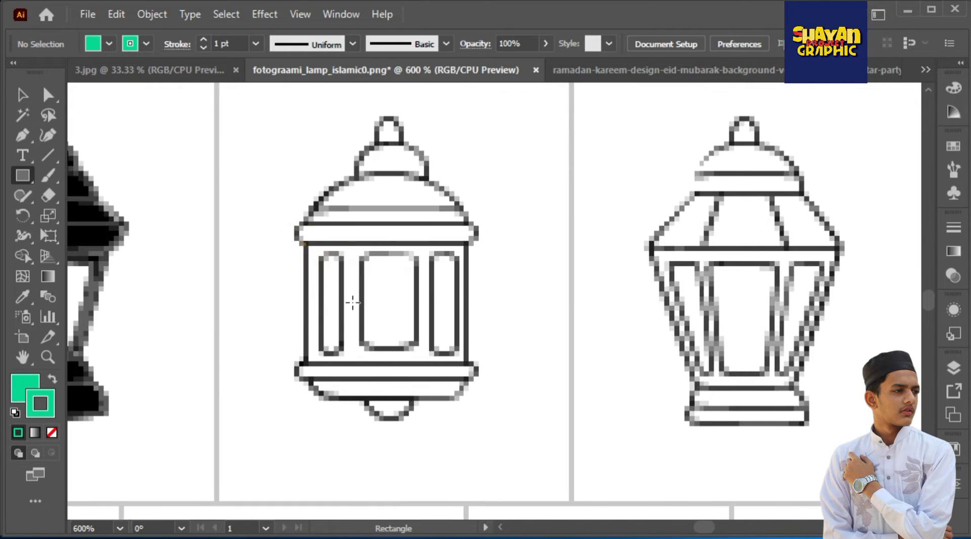
pyautogui.moveTo(466, 362); pyautogui.dragTo(465, 360)
pyautogui.press('/')
pyautogui.click(876, 212)
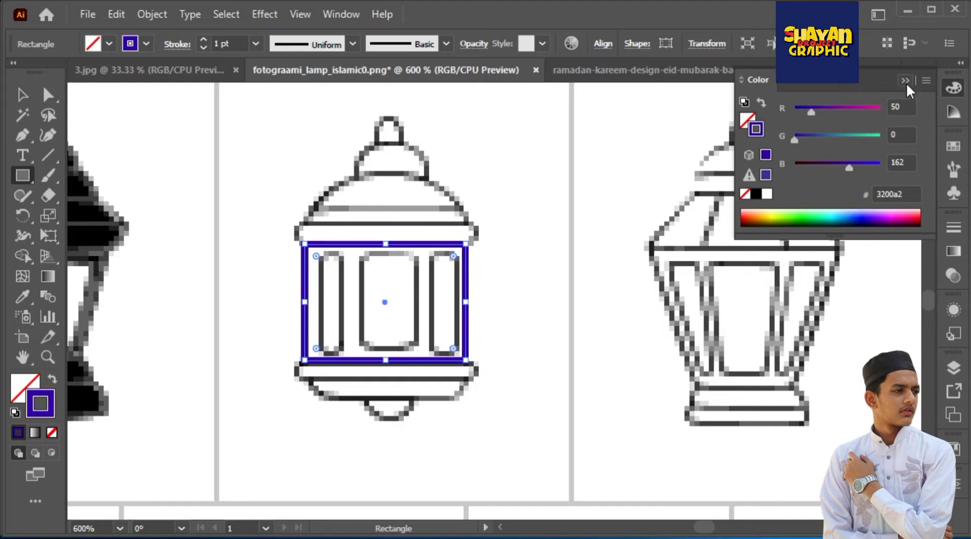
# - Draw a wide, thin rectangle over the rim above the lantern body and fully round its ends
pyautogui.moveTo(295, 223); pyautogui.dragTo(480, 245)
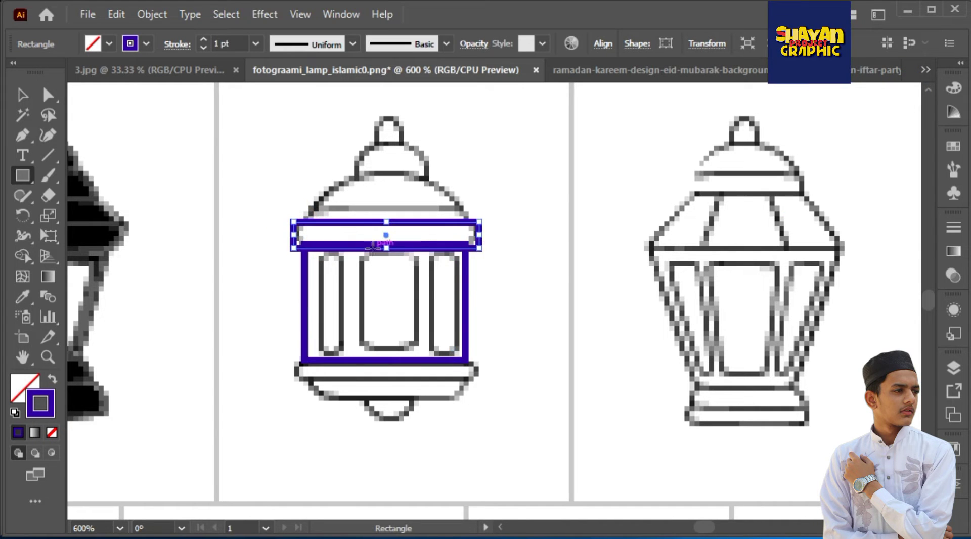
pyautogui.click(48, 95)
pyautogui.moveTo(305, 234); pyautogui.dragTo(513, 216)
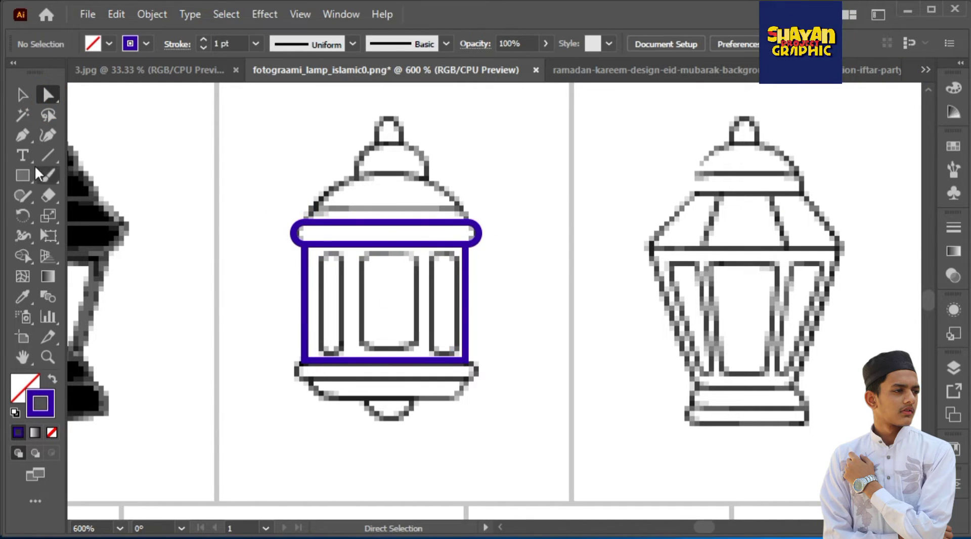
pyautogui.click(21, 176)
pyautogui.moveTo(412, 200); pyautogui.dragTo(465, 225)
pyautogui.click(23, 135)
pyautogui.click(388, 121)
pyautogui.click(48, 95)
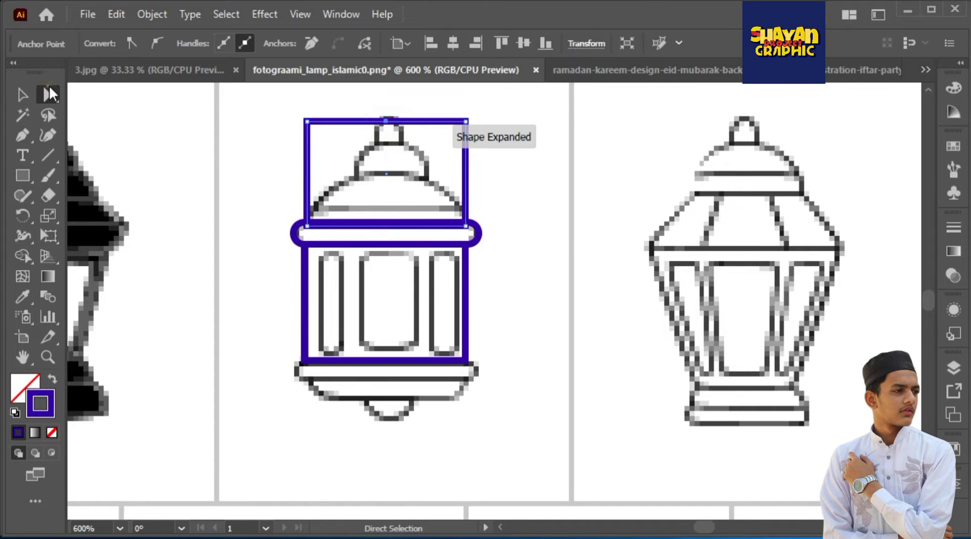
pyautogui.click(465, 124)
pyautogui.press('Delete')
pyautogui.click(307, 122)
pyautogui.press('Delete')
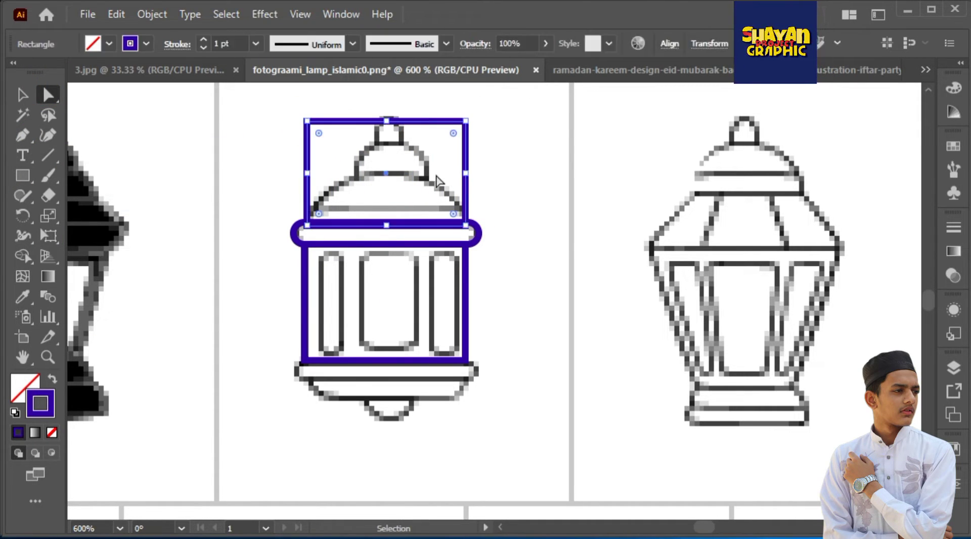
pyautogui.press('Delete')
# - Copy the rounded rim to the lower edge of the body and trace the large dome above the upper rim
pyautogui.press('v')
pyautogui.moveTo(447, 228); pyautogui.dragTo(447, 370)
pyautogui.hotkey('ctrl', 'shift', 'a')
pyautogui.moveTo(376, 177); pyautogui.dragTo(380, 175)
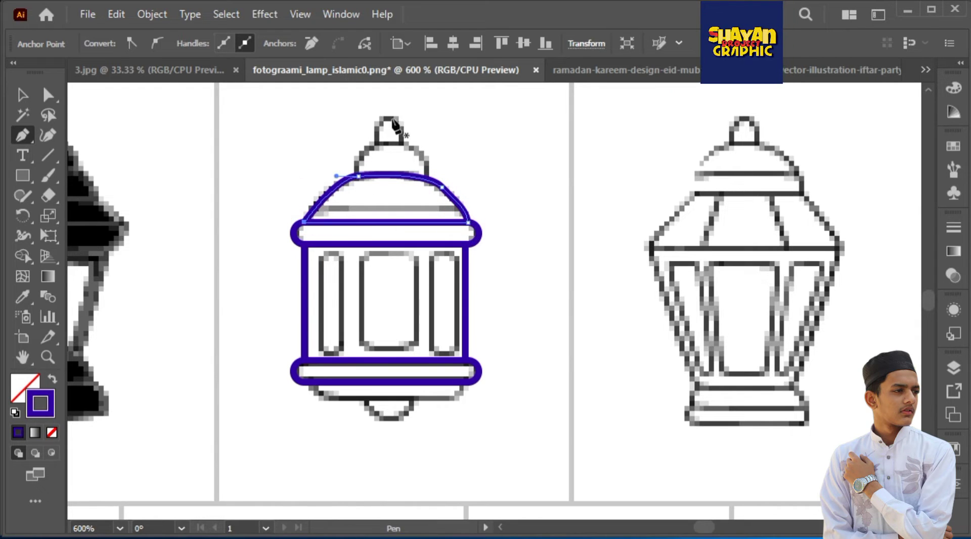
pyautogui.keyDown('ctrl'); pyautogui.click(473, 151); pyautogui.keyUp('ctrl')
# - Trace the small cap and finial above the dome with the Pen tool and round their corners
pyautogui.click(426, 179)
pyautogui.click(427, 158)
pyautogui.click(401, 140)
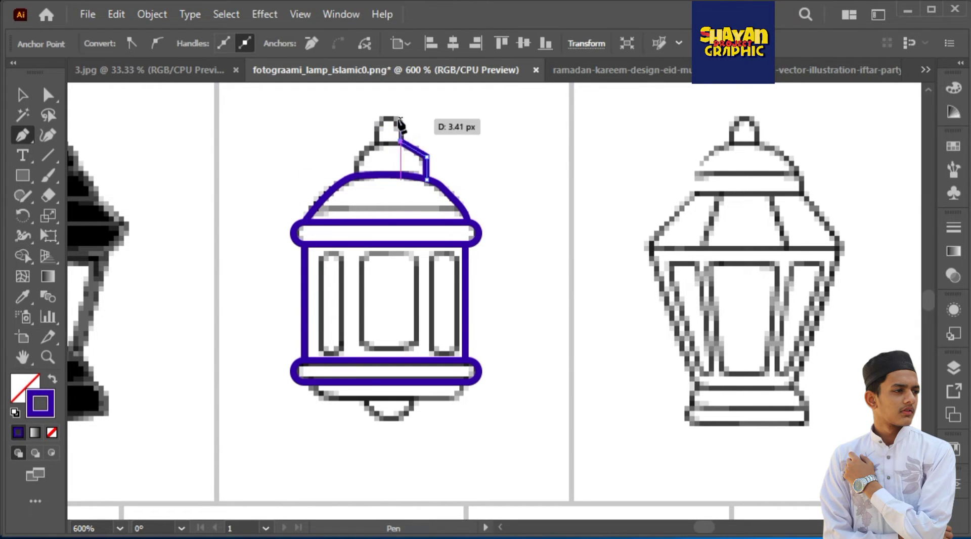
pyautogui.click(357, 158)
pyautogui.click(358, 175)
pyautogui.press('a')
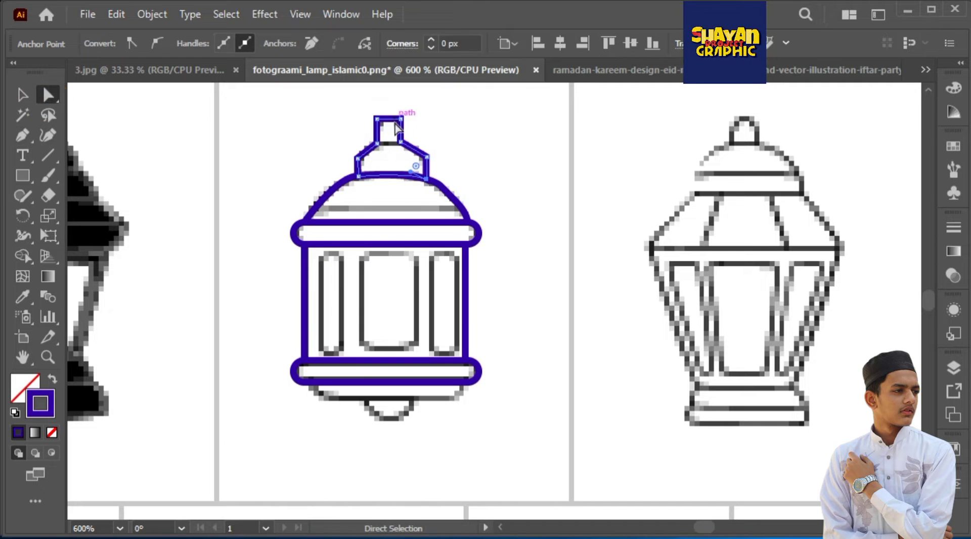
pyautogui.moveTo(403, 123); pyautogui.dragTo(387, 174)
pyautogui.click(516, 110)
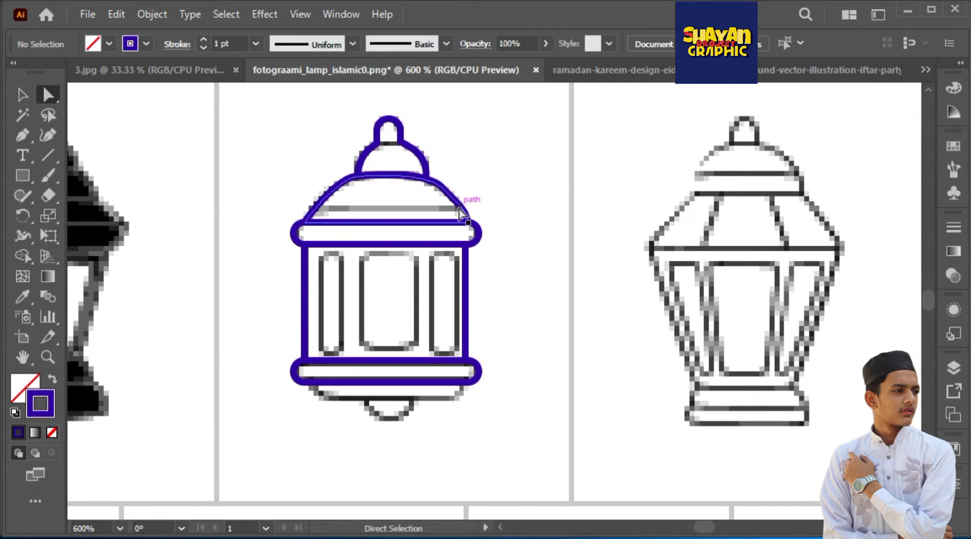
pyautogui.click(462, 212)
pyautogui.click(500, 174)
pyautogui.click(462, 211)
pyautogui.click(501, 183)
pyautogui.hotkey('ctrl', 'z')
pyautogui.click(500, 180)
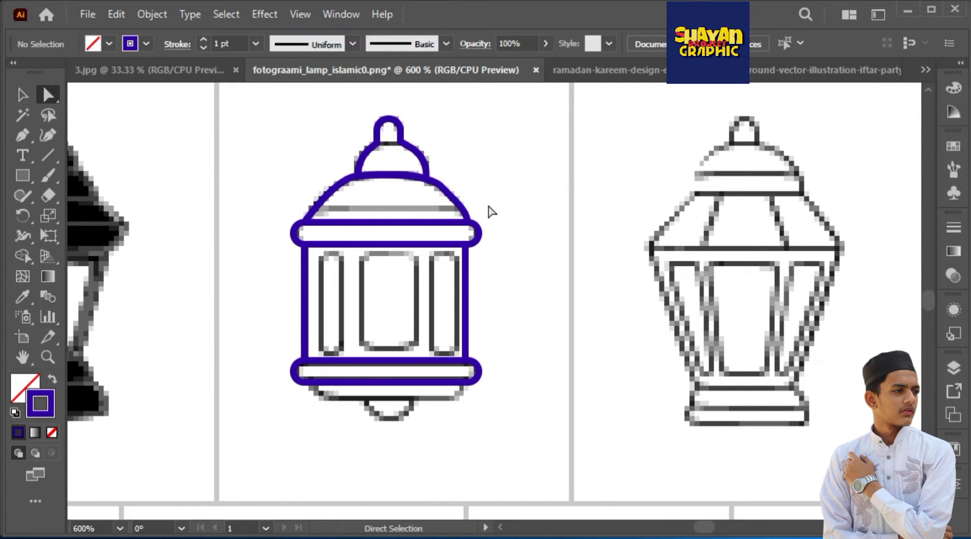
# - Draw a horizontal line across the lower part of the dome and a short one at the finial's base
pyautogui.hotkey('ctrl', '+')
pyautogui.hotkey('ctrl', '+')
pyautogui.hotkey('ctrl', '+')
pyautogui.moveTo(489, 216); pyautogui.dragTo(688, 398)
pyautogui.moveTo(214, 235); pyautogui.dragTo(603, 236)
pyautogui.scroll(5, 477, 87)
pyautogui.moveTo(372, 287); pyautogui.dragTo(436, 283)
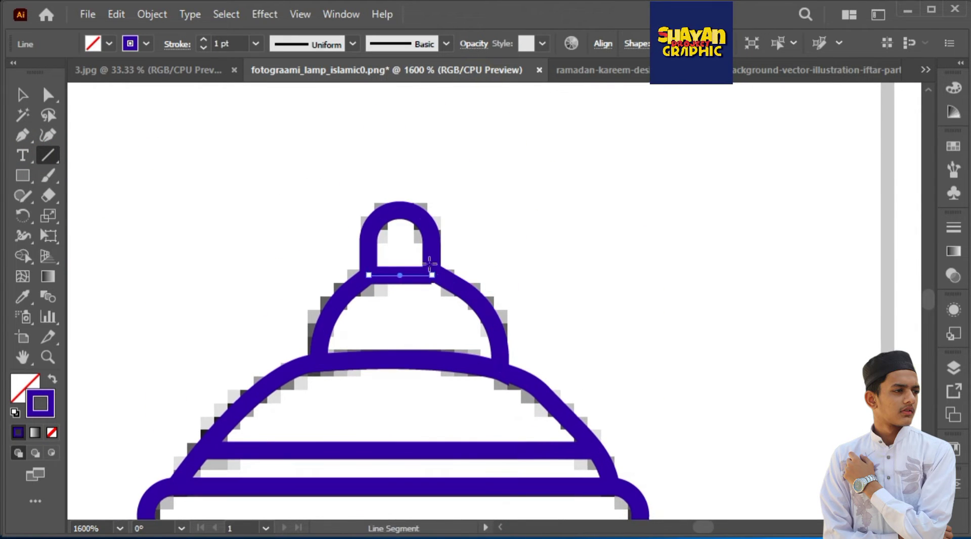
pyautogui.moveTo(369, 274); pyautogui.dragTo(444, 275)
# - Copy the lower rounded bar directly beneath itself and narrow the copy to fit the traced base
pyautogui.moveTo(460, 415); pyautogui.dragTo(424, 91)
pyautogui.moveTo(425, 435); pyautogui.dragTo(468, 102)
pyautogui.scroll(-3, 464, 435)
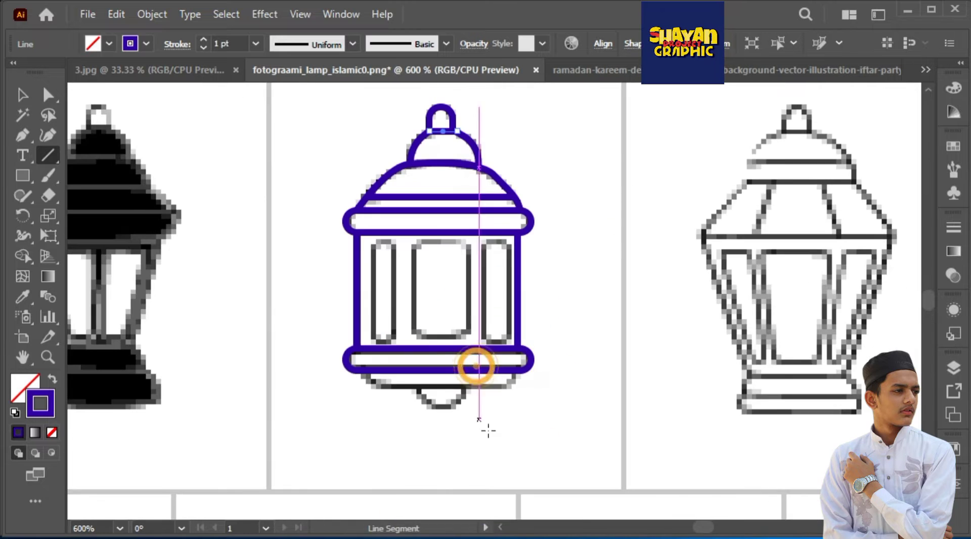
pyautogui.moveTo(481, 348); pyautogui.dragTo(481, 372)
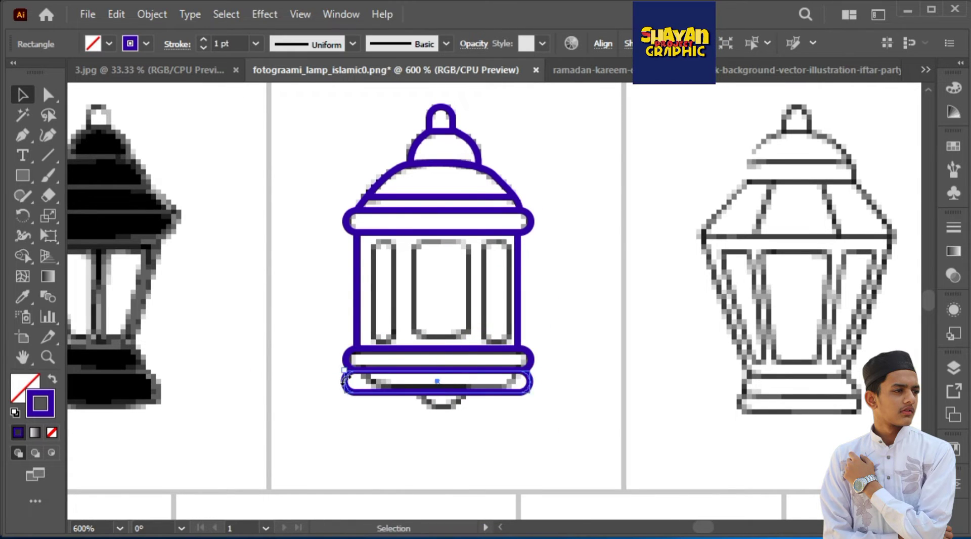
pyautogui.moveTo(346, 382); pyautogui.dragTo(362, 382)
pyautogui.click(506, 428)
pyautogui.click(444, 393)
pyautogui.moveTo(438, 393); pyautogui.dragTo(439, 392)
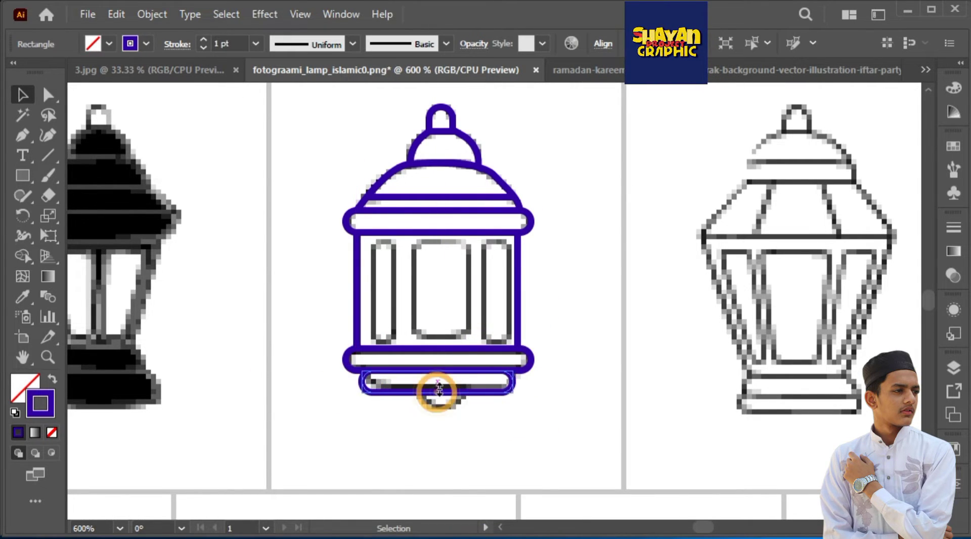
# - Draw a small rectangle centred under the base bar and round its lower corners into a semicircle
pyautogui.hotkey('ctrl', '+')
pyautogui.hotkey('ctrl', '+')
pyautogui.hotkey('ctrl', '+')
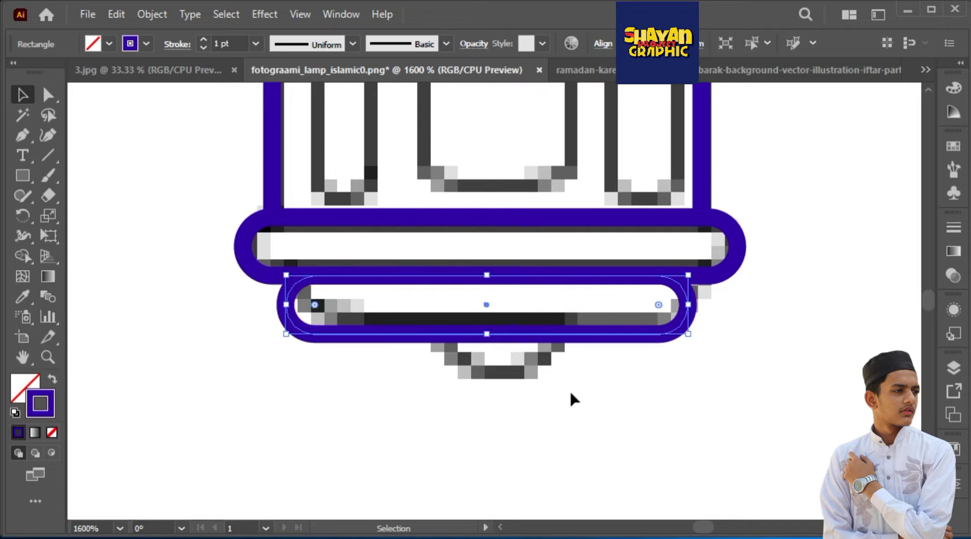
pyautogui.click(570, 393)
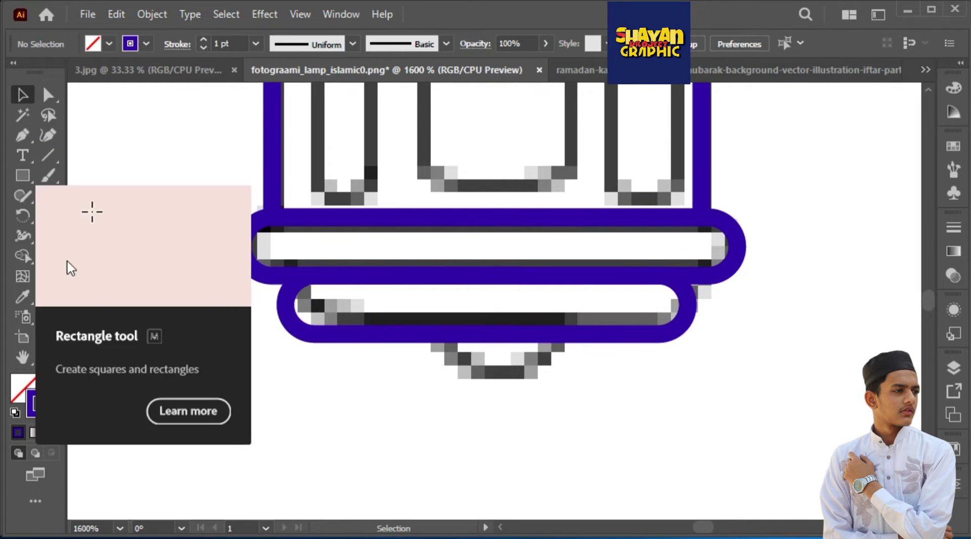
pyautogui.click(23, 175)
pyautogui.moveTo(487, 336); pyautogui.dragTo(546, 399)
pyautogui.click(48, 95)
pyautogui.moveTo(418, 375); pyautogui.dragTo(569, 422)
pyautogui.moveTo(534, 387); pyautogui.dragTo(498, 303)
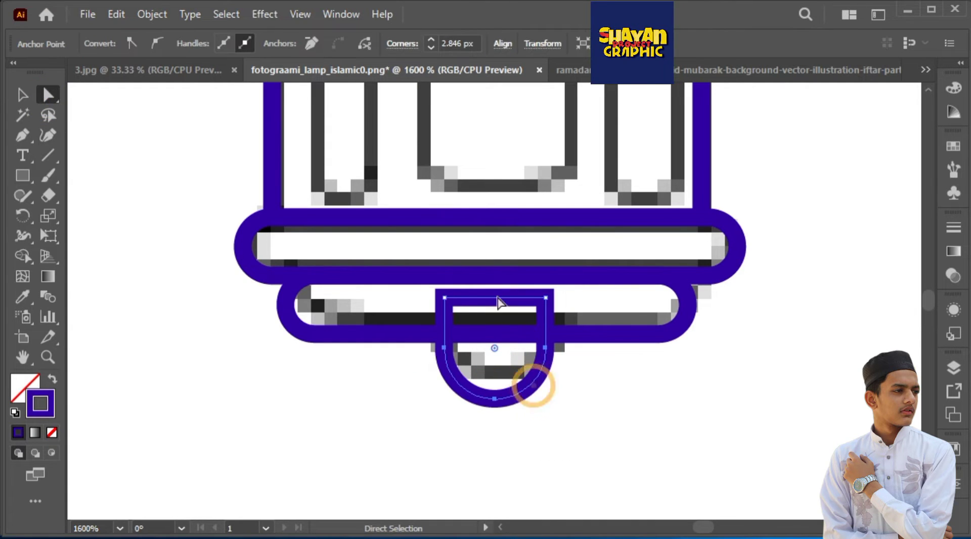
# - Lower the top edge of the small knob so that it meets the base bar's lower edge
pyautogui.keyDown('shift'); pyautogui.click(547, 298); pyautogui.keyUp('shift')
pyautogui.press('Down')
pyautogui.press('Down')
pyautogui.click(637, 393)
pyautogui.click(23, 95)
pyautogui.scroll(-3, 476, 376)
pyautogui.click(423, 192)
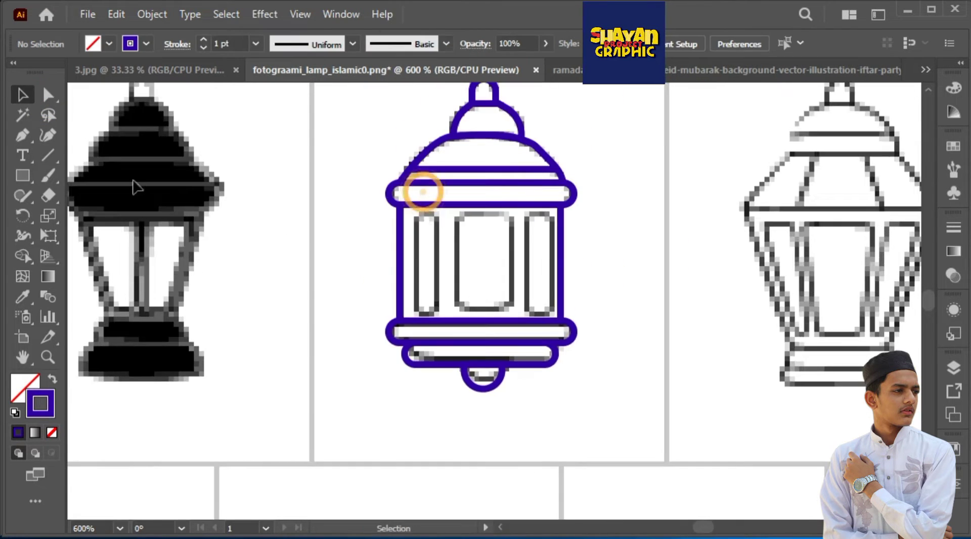
# - Draw a narrow vertical window with fully rounded ends over the lantern's left pane and shorten it slightly
pyautogui.click(22, 175)
pyautogui.scroll(2, 496, 295)
pyautogui.moveTo(382, 329); pyautogui.dragTo(381, 328)
pyautogui.click(53, 94)
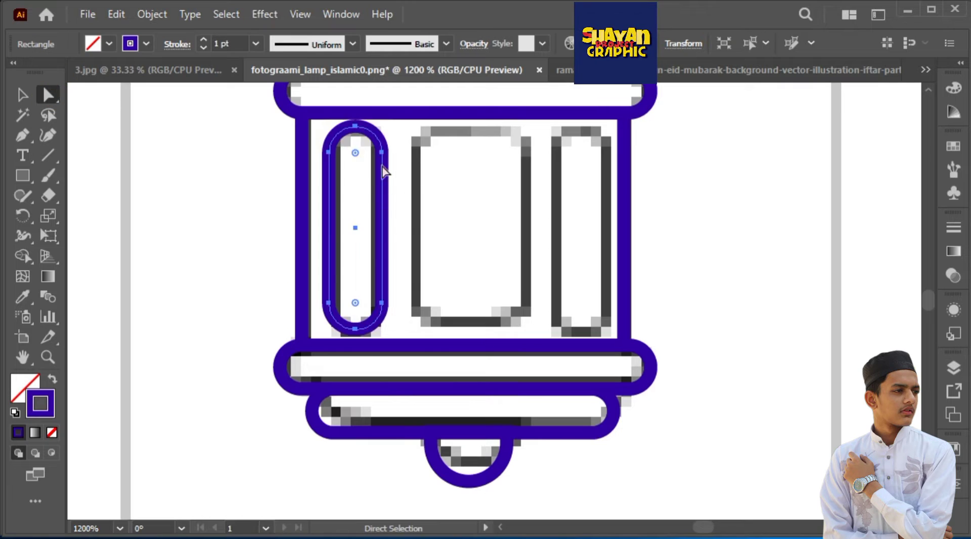
pyautogui.press('Down')
pyautogui.press('v')
pyautogui.moveTo(382, 140); pyautogui.dragTo(381, 156)
# - Copy the narrow window twice across the body and align the last copy with the right pane
pyautogui.moveTo(380, 181); pyautogui.dragTo(502, 182)
pyautogui.hotkey('ctrl', 'd')
pyautogui.moveTo(568, 179); pyautogui.dragTo(556, 179)
# - Widen the middle window on both sides to fit the central pane and adjust its corner rounding
pyautogui.click(475, 141)
pyautogui.moveTo(448, 229); pyautogui.dragTo(418, 226)
pyautogui.moveTo(502, 227); pyautogui.dragTo(527, 227)
pyautogui.press('a')
pyautogui.moveTo(497, 169); pyautogui.dragTo(489, 176)
pyautogui.click(728, 161)
# - Select the whole lantern drawing and create a new 700 x 500 px RGB document from the recent presets
pyautogui.hotkey('ctrl', '-')
pyautogui.hotkey('ctrl', '-')
pyautogui.hotkey('ctrl', '-')
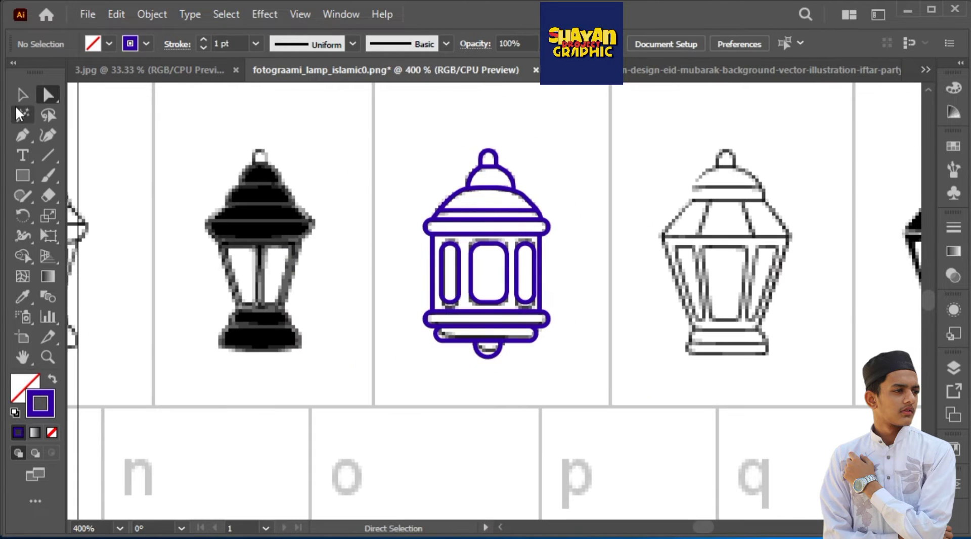
pyautogui.moveTo(445, 204); pyautogui.dragTo(550, 252)
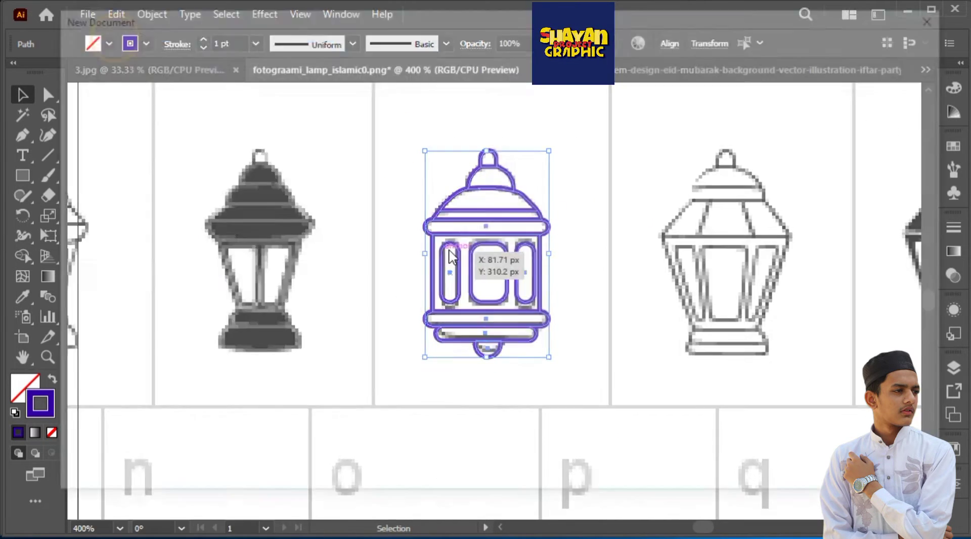
pyautogui.hotkey('ctrl', 'n')
pyautogui.click(572, 207)
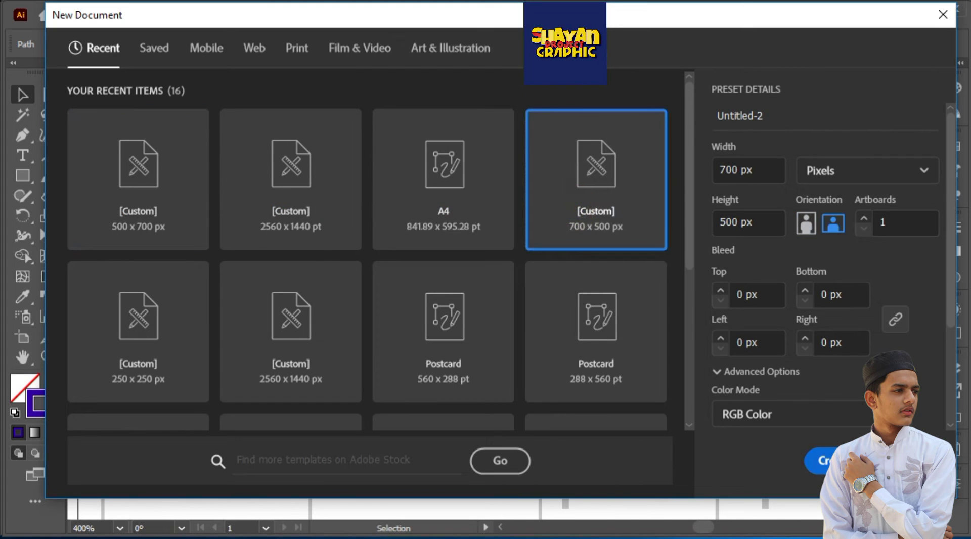
pyautogui.doubleClick(580, 216)
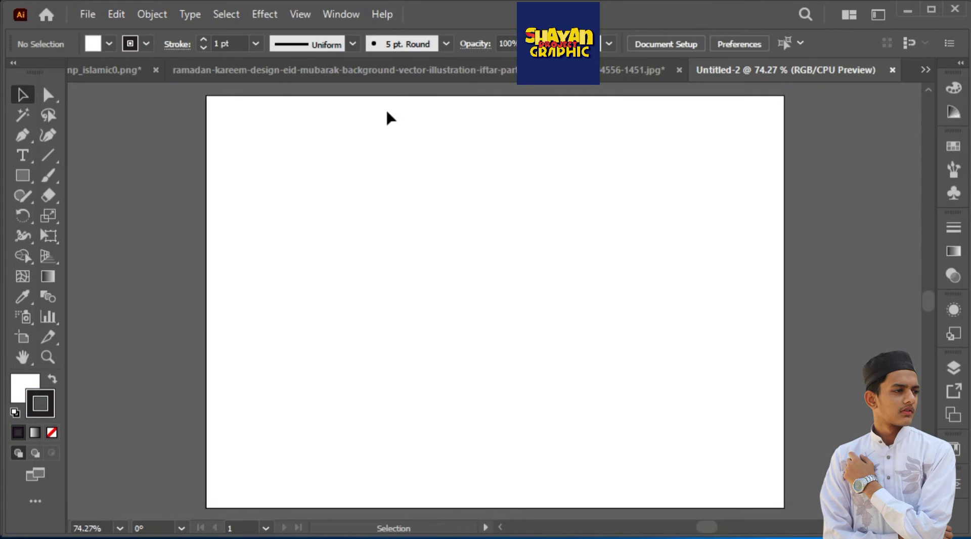
# - Copy the lantern drawing into the new document, enlarge it and position it near the artboard's centre
pyautogui.click(213, 69)
pyautogui.click(172, 63)
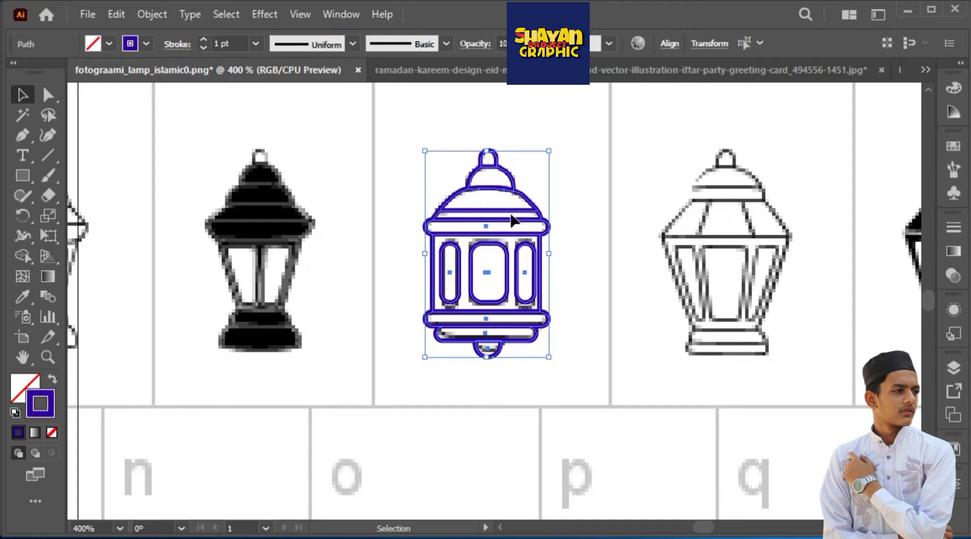
pyautogui.moveTo(512, 220); pyautogui.dragTo(611, 148)
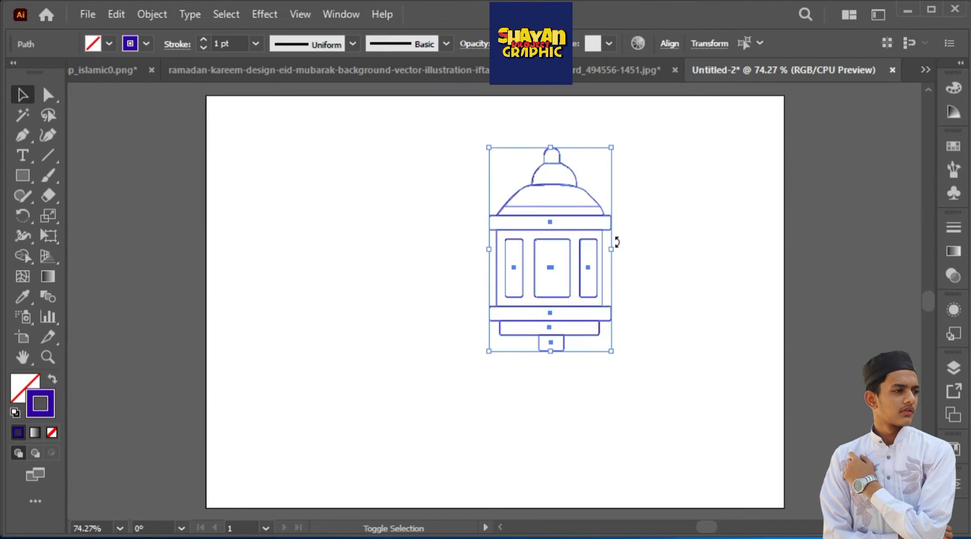
pyautogui.moveTo(581, 238); pyautogui.dragTo(490, 347)
pyautogui.moveTo(521, 256); pyautogui.dragTo(642, 159)
pyautogui.click(657, 223)
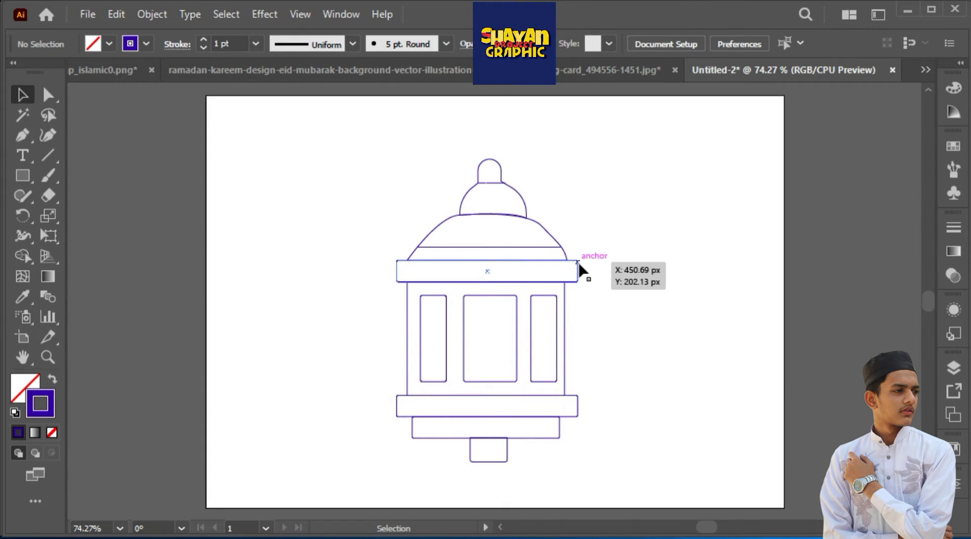
pyautogui.moveTo(481, 453); pyautogui.dragTo(480, 455)
pyautogui.click(633, 210)
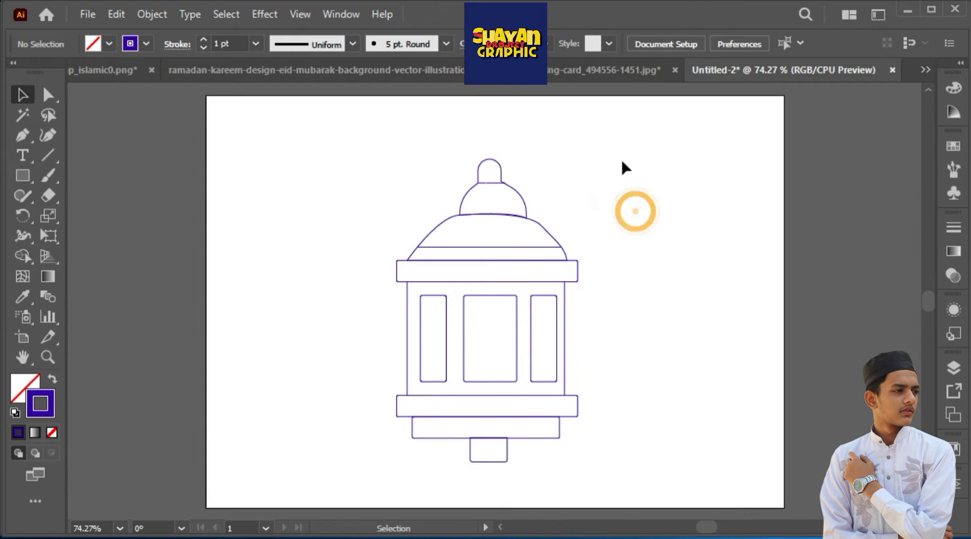
pyautogui.moveTo(622, 160); pyautogui.dragTo(454, 354)
pyautogui.click(664, 276)
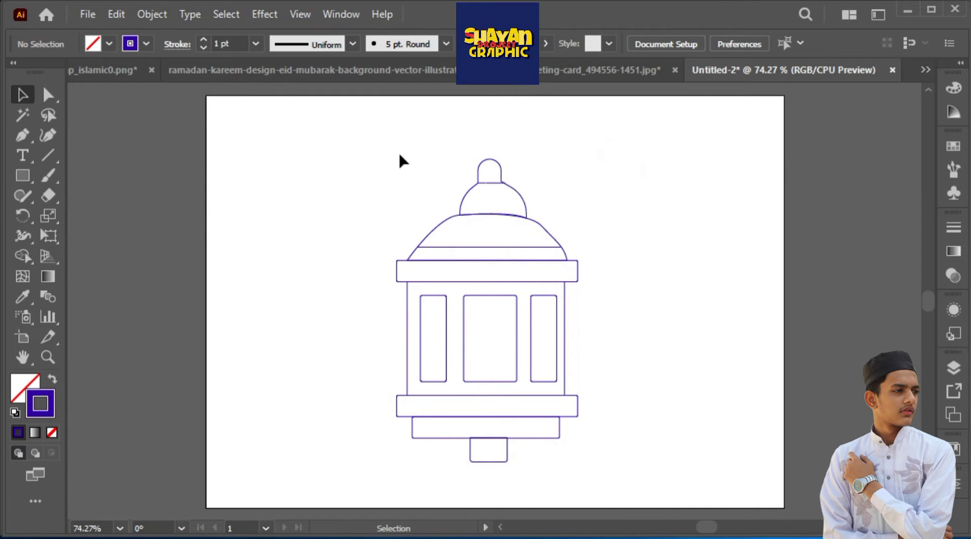
# - Select all the lantern shapes and set their stroke weight to 7 pt
pyautogui.moveTo(400, 152); pyautogui.dragTo(427, 268)
pyautogui.scroll(-2, 426, 268)
pyautogui.click(256, 44)
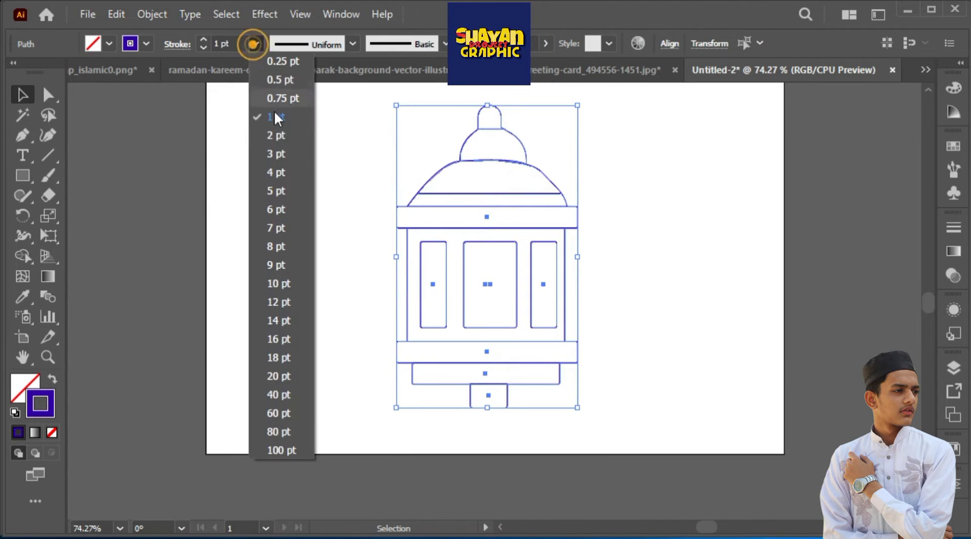
pyautogui.click(279, 225)
pyautogui.click(367, 176)
pyautogui.moveTo(367, 142); pyautogui.dragTo(404, 319)
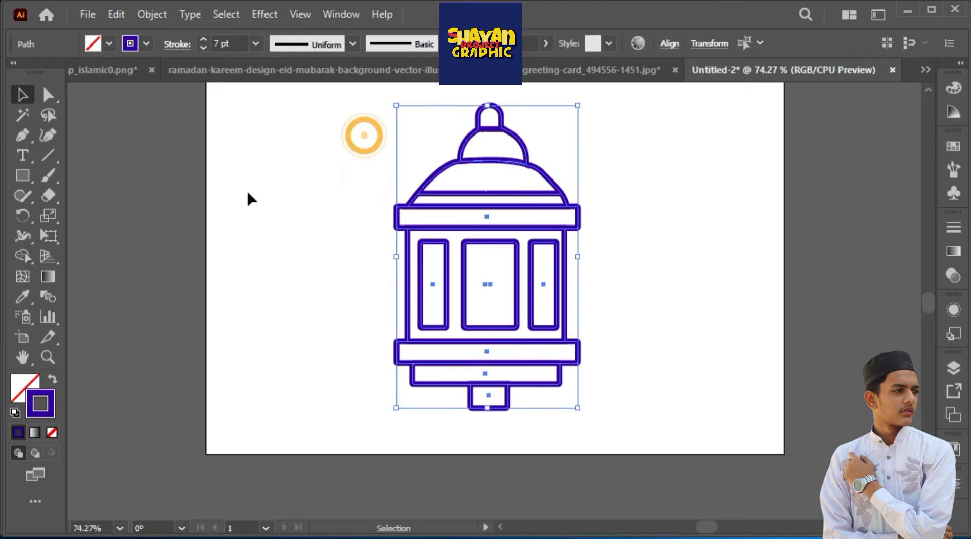
# - Try a 14 pt stroke weight on the lantern outlines and undo it
pyautogui.click(256, 43)
pyautogui.click(268, 323)
pyautogui.click(314, 245)
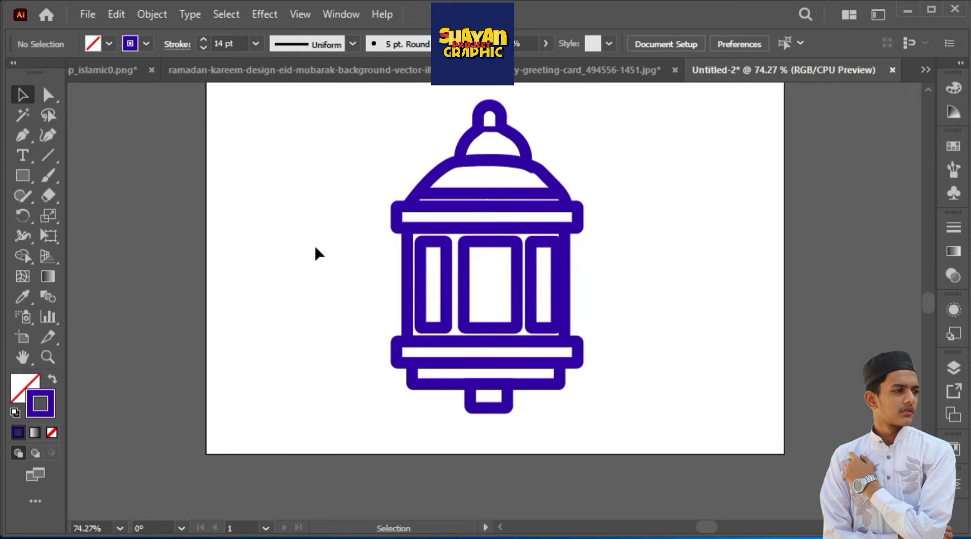
pyautogui.hotkey('ctrl', 'z')
pyautogui.click(600, 288)
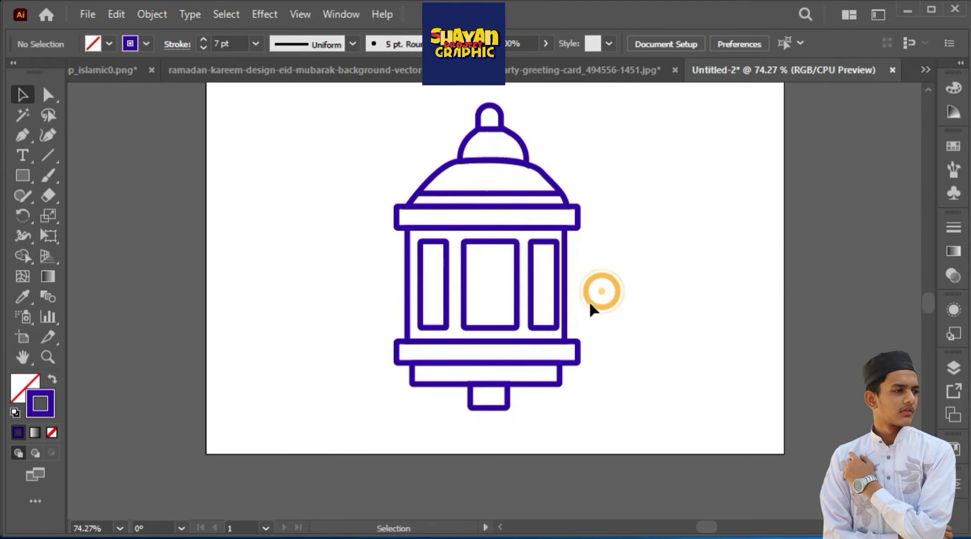
# - Switch to the open document with the Ramadan Kareem calligraphy image
pyautogui.click(529, 290)
pyautogui.click(634, 309)
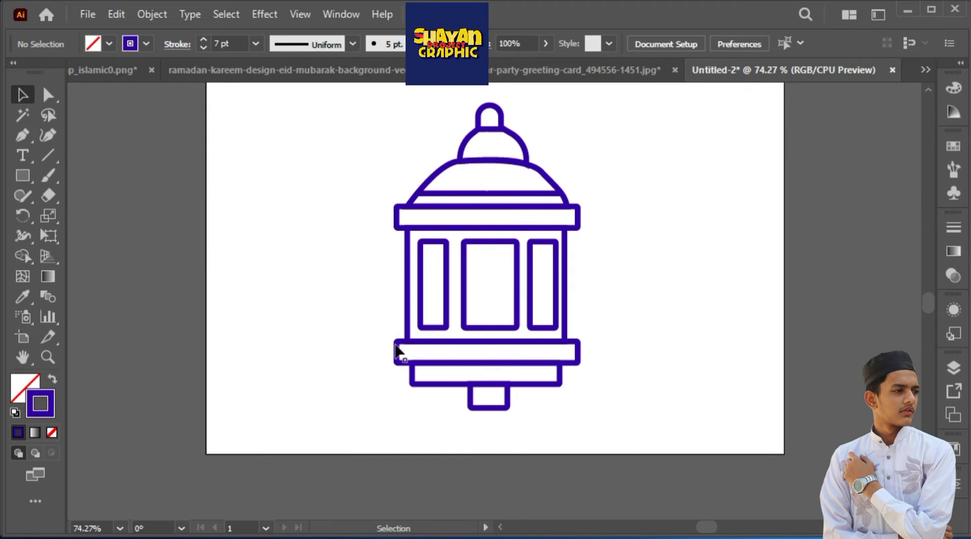
pyautogui.click(526, 70)
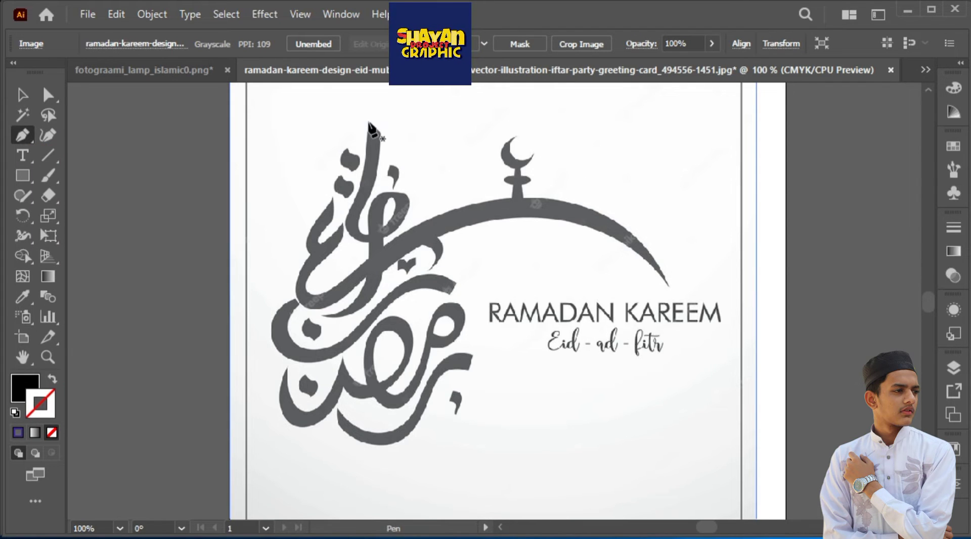
# - Start a Pen tool outline at the top of the tall calligraphy stroke and trace its right edge and the adjoining loop
pyautogui.scroll(2, 368, 126)
pyautogui.scroll(-2, 364, 247)
pyautogui.click(362, 103)
pyautogui.click(383, 123)
pyautogui.moveTo(340, 298)
pyautogui.mouseDown()
pyautogui.moveTo(320, 343)
pyautogui.moveTo(364, 328)
pyautogui.moveTo(354, 360)
pyautogui.mouseUp()
pyautogui.click(436, 248)
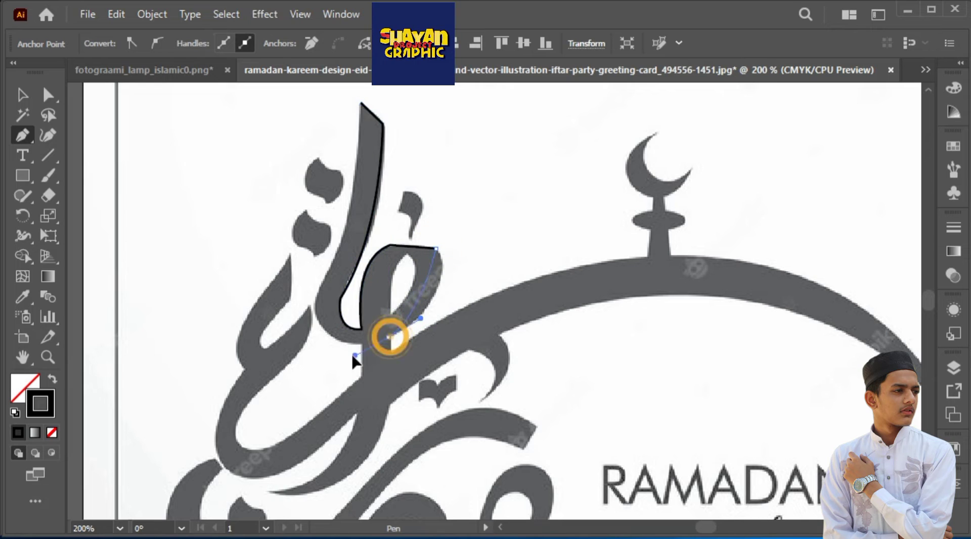
pyautogui.click(388, 338)
pyautogui.click(389, 353)
# - Trace the long arch's upper edge up to the finial and along the left side of its post
pyautogui.moveTo(675, 281); pyautogui.dragTo(578, 288)
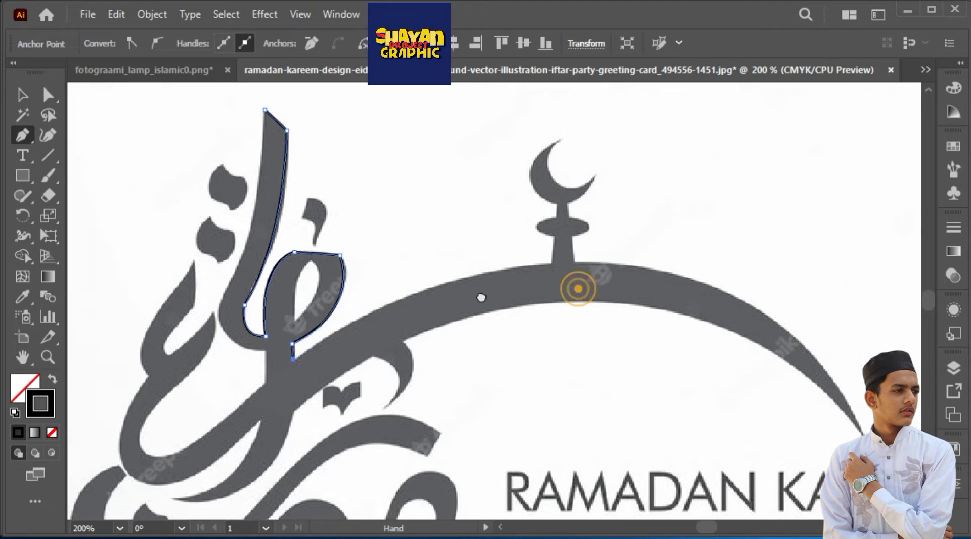
pyautogui.moveTo(652, 261); pyautogui.dragTo(670, 256)
pyautogui.click(549, 263)
pyautogui.moveTo(553, 240); pyautogui.dragTo(556, 245)
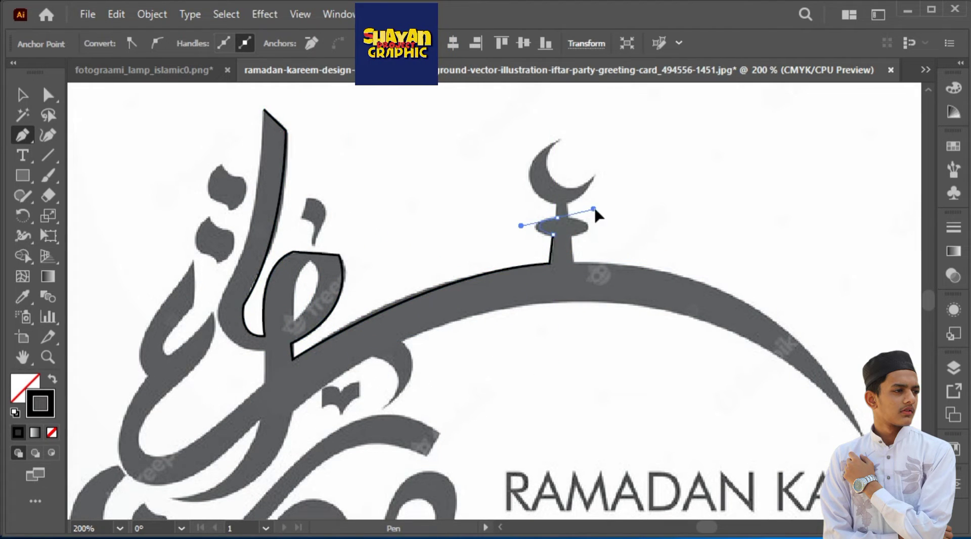
# - Trace the outer and inner curves of the crescent on top of the finial
pyautogui.moveTo(559, 138); pyautogui.dragTo(620, 202)
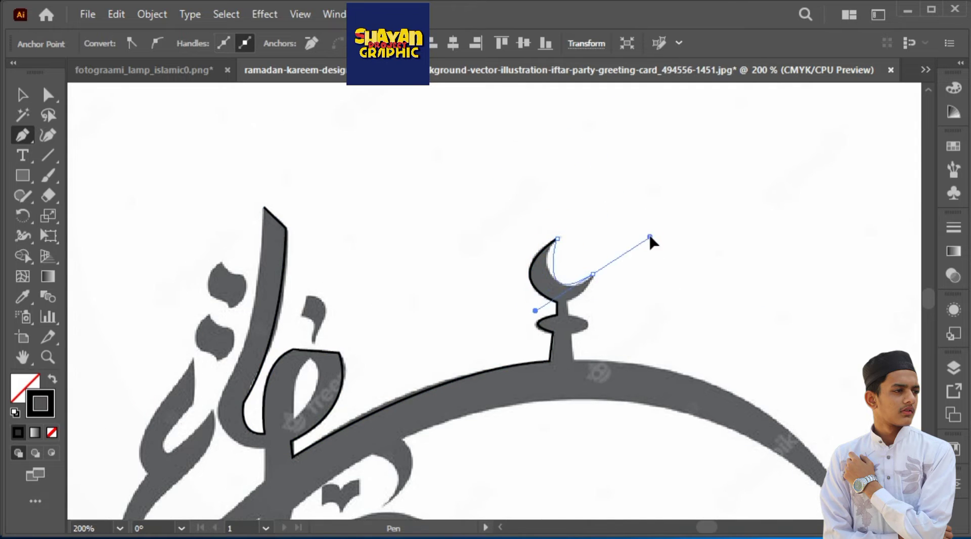
pyautogui.keyDown('alt'); pyautogui.click(557, 237); pyautogui.keyUp('alt')
pyautogui.moveTo(570, 285); pyautogui.dragTo(604, 261)
pyautogui.click(570, 285)
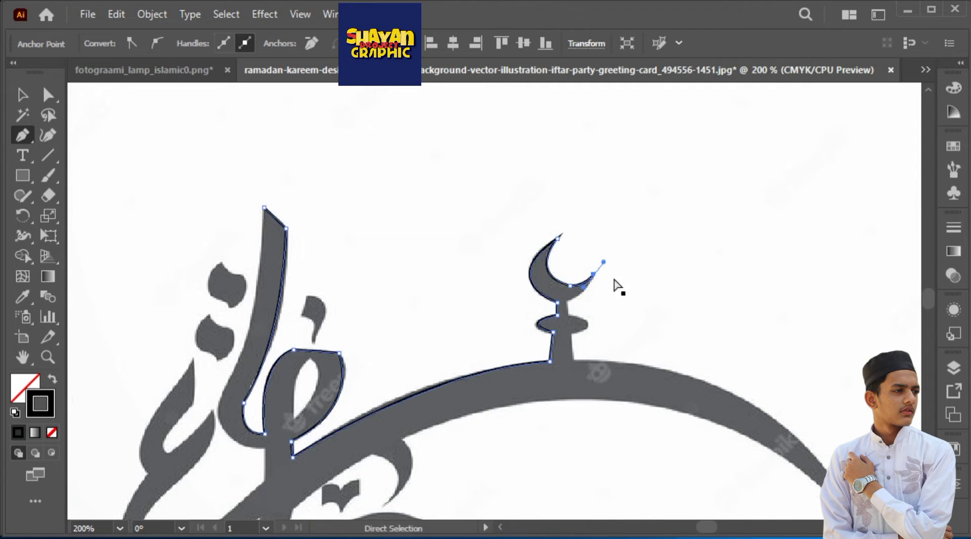
# - Trace the crescent's right underside and the right edge of the finial post down to the arch
pyautogui.hotkey('ctrl', '=')
pyautogui.hotkey('ctrl', '=')
pyautogui.click(548, 144)
pyautogui.click(497, 226)
pyautogui.moveTo(503, 262); pyautogui.dragTo(448, 283)
pyautogui.click(503, 262)
pyautogui.click(507, 316)
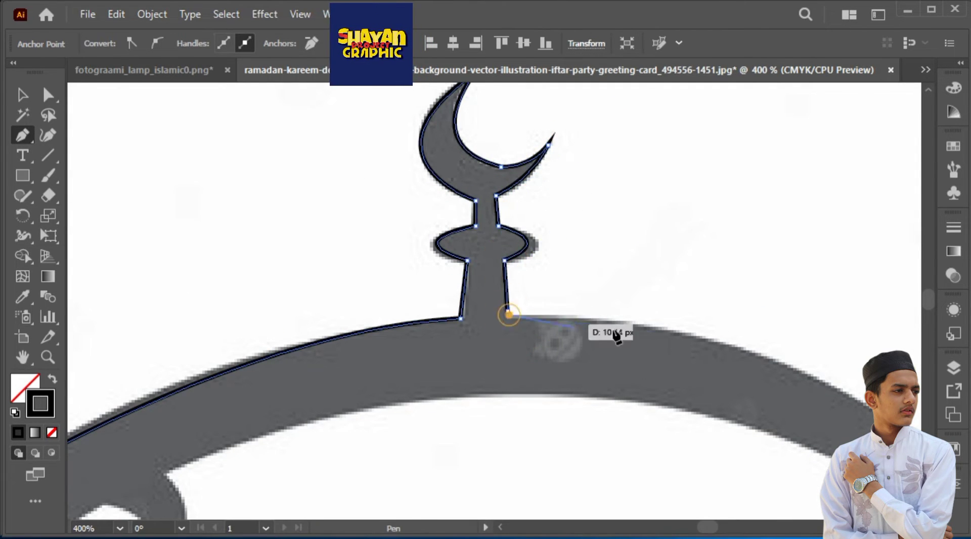
# - Trace the arch's upper edge to its right tip and return along its underside to the small hook
pyautogui.scroll(-2, 615, 334)
pyautogui.scroll(-2, 708, 354)
pyautogui.moveTo(727, 371); pyautogui.dragTo(783, 364)
pyautogui.moveTo(733, 202); pyautogui.dragTo(772, 382)
pyautogui.click(765, 373)
pyautogui.moveTo(309, 284); pyautogui.dragTo(111, 413)
pyautogui.click(416, 282)
# - Trace the small hook under the arch and the outer edge of the curved tail down to its tip
pyautogui.moveTo(401, 346); pyautogui.dragTo(354, 379)
pyautogui.click(401, 346)
pyautogui.moveTo(388, 297); pyautogui.dragTo(332, 287)
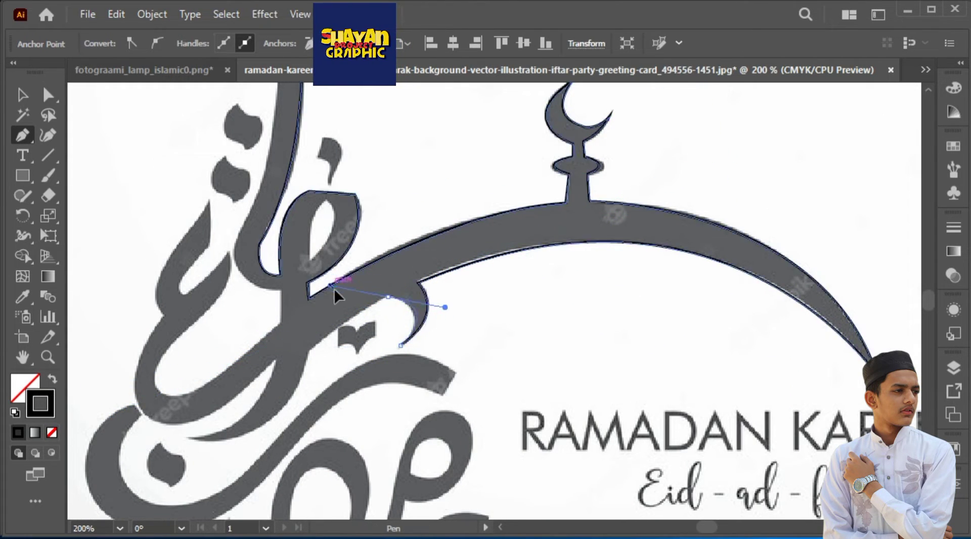
pyautogui.click(388, 297)
pyautogui.moveTo(344, 329); pyautogui.dragTo(445, 278)
pyautogui.click(411, 299)
pyautogui.moveTo(406, 309); pyautogui.dragTo(490, 233)
pyautogui.moveTo(378, 314); pyautogui.dragTo(304, 297)
pyautogui.click(378, 315)
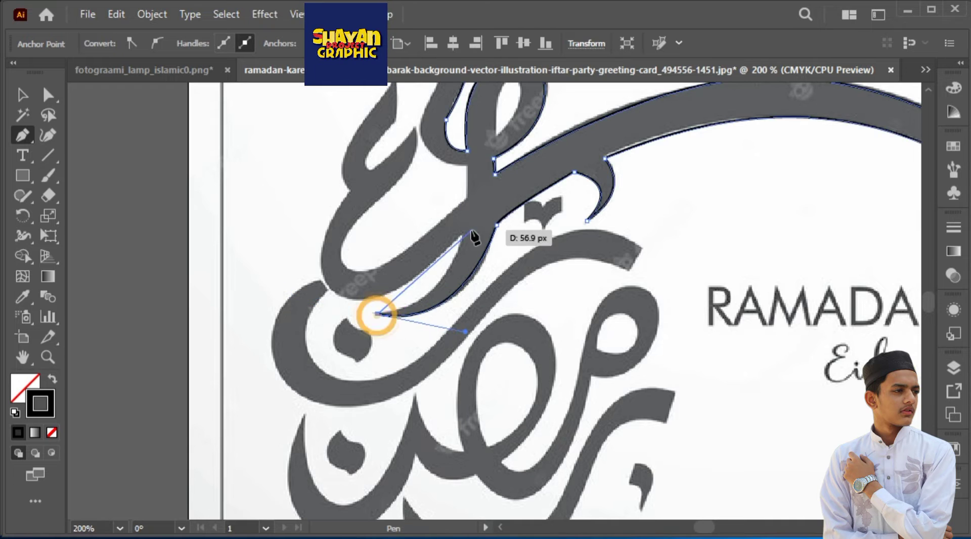
# - Trace the tail's inner edge and the outer edge of the upper word's bowl around its left side
pyautogui.moveTo(461, 238); pyautogui.dragTo(482, 164)
pyautogui.click(462, 237)
pyautogui.moveTo(374, 242); pyautogui.dragTo(442, 304)
pyautogui.moveTo(392, 298); pyautogui.dragTo(396, 217)
pyautogui.hotkey('ctrl', 'z')
pyautogui.moveTo(448, 329)
pyautogui.mouseDown()
pyautogui.moveTo(448, 401)
pyautogui.moveTo(479, 269)
pyautogui.mouseUp()
pyautogui.moveTo(448, 287)
pyautogui.mouseDown()
pyautogui.moveTo(384, 288)
pyautogui.moveTo(382, 299)
pyautogui.mouseUp()
pyautogui.click(448, 286)
# - Trace around the pointed hook-shaped stroke above the bowl, including its tip and inner curve
pyautogui.moveTo(445, 268); pyautogui.dragTo(457, 359)
pyautogui.moveTo(440, 288)
pyautogui.mouseDown()
pyautogui.moveTo(486, 194)
pyautogui.moveTo(479, 318)
pyautogui.moveTo(479, 294)
pyautogui.mouseUp()
pyautogui.click(440, 288)
pyautogui.click(444, 387)
pyautogui.moveTo(468, 363); pyautogui.dragTo(484, 375)
pyautogui.click(467, 363)
pyautogui.moveTo(509, 325); pyautogui.dragTo(516, 311)
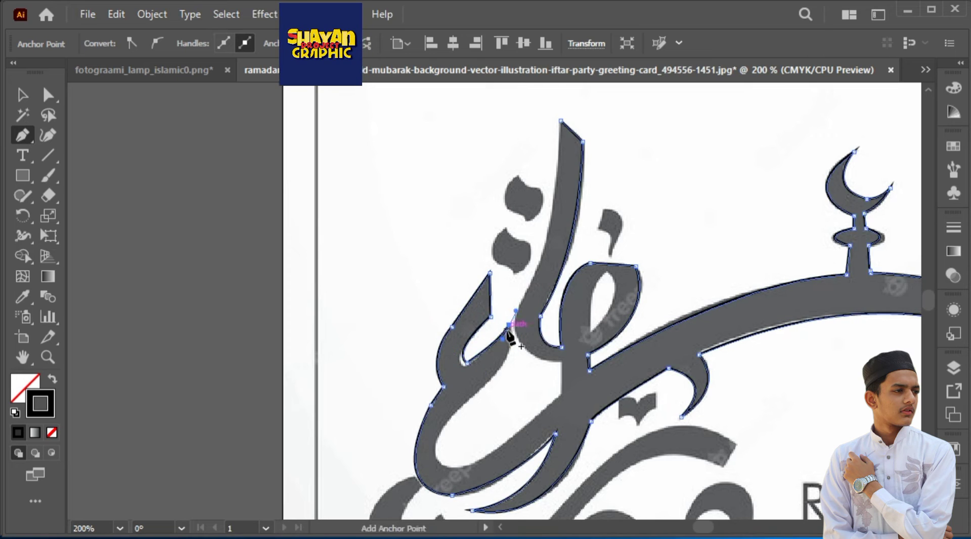
# - Trace the bowl's inner edge, the stem junction and the left edge of the tall stroke
pyautogui.moveTo(510, 444); pyautogui.dragTo(541, 413)
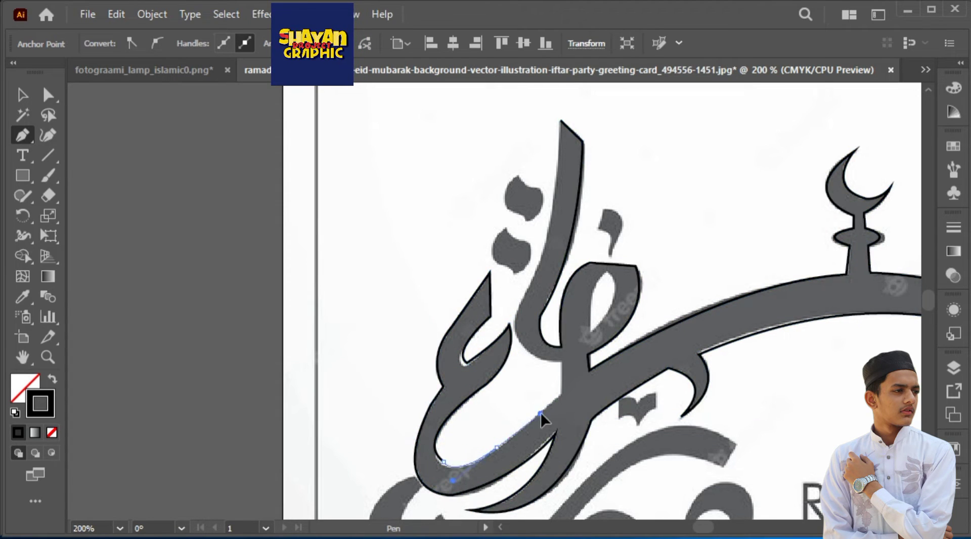
pyautogui.click(511, 443)
pyautogui.click(562, 394)
pyautogui.click(561, 362)
pyautogui.moveTo(515, 310); pyautogui.dragTo(523, 259)
pyautogui.click(514, 310)
pyautogui.moveTo(533, 153); pyautogui.dragTo(525, 280)
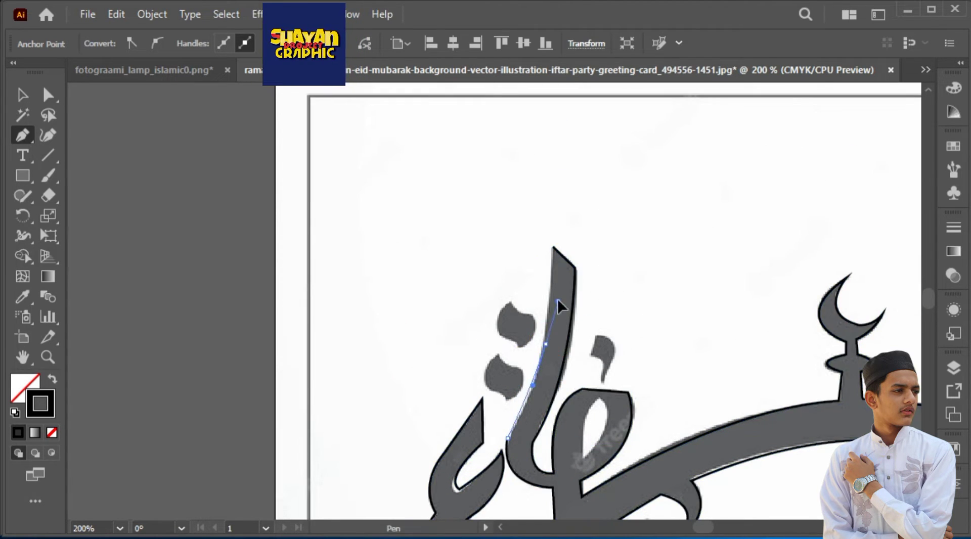
# - Begin a new Pen outline on the wide curved letter below, tracing its left end and outer bottom curve
pyautogui.hotkey('ctrl', '-')
pyautogui.hotkey('ctrl', '-')
pyautogui.hotkey('ctrl', '-')
pyautogui.hotkey('ctrl', '-')
pyautogui.hotkey('ctrl', '=')
pyautogui.hotkey('ctrl', '=')
pyautogui.hotkey('ctrl', '=')
pyautogui.moveTo(399, 508); pyautogui.dragTo(411, 321)
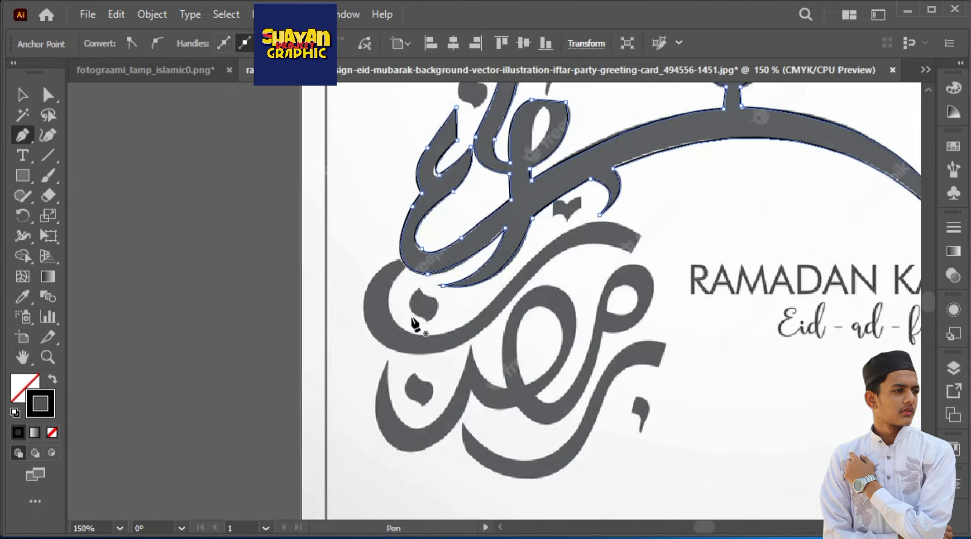
pyautogui.hotkey('ctrl', '=')
pyautogui.hotkey('ctrl', '=')
pyautogui.hotkey('ctrl', '=')
pyautogui.moveTo(336, 366); pyautogui.dragTo(377, 493)
pyautogui.click(404, 196)
pyautogui.moveTo(418, 434); pyautogui.dragTo(333, 229)
pyautogui.click(471, 213)
pyautogui.moveTo(496, 187); pyautogui.dragTo(346, 304)
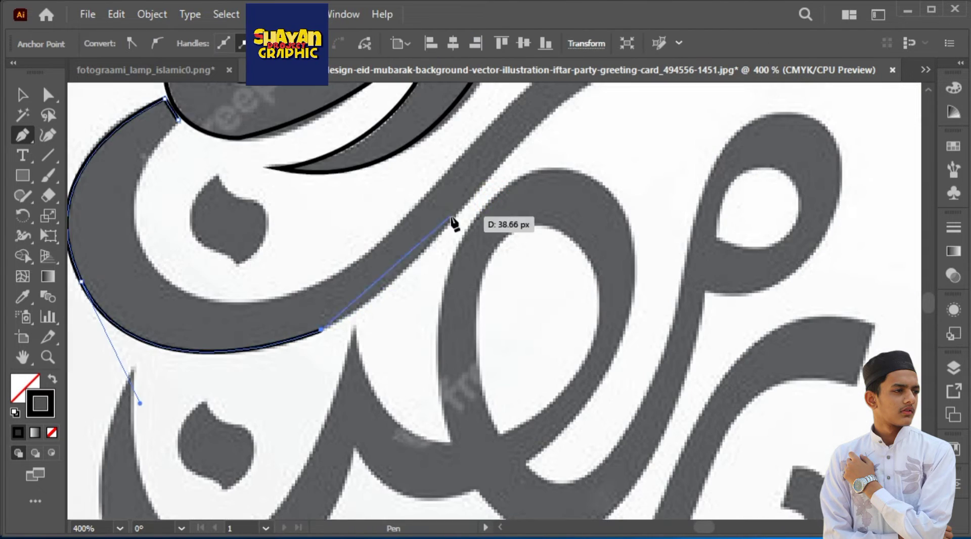
# - Trace the wide letter's lower edge up to its right end and across the slanted end
pyautogui.moveTo(408, 264); pyautogui.dragTo(408, 257)
pyautogui.moveTo(433, 238); pyautogui.dragTo(363, 371)
pyautogui.moveTo(560, 194); pyautogui.dragTo(616, 197)
pyautogui.moveTo(627, 212); pyautogui.dragTo(490, 217)
pyautogui.click(568, 217)
pyautogui.click(598, 174)
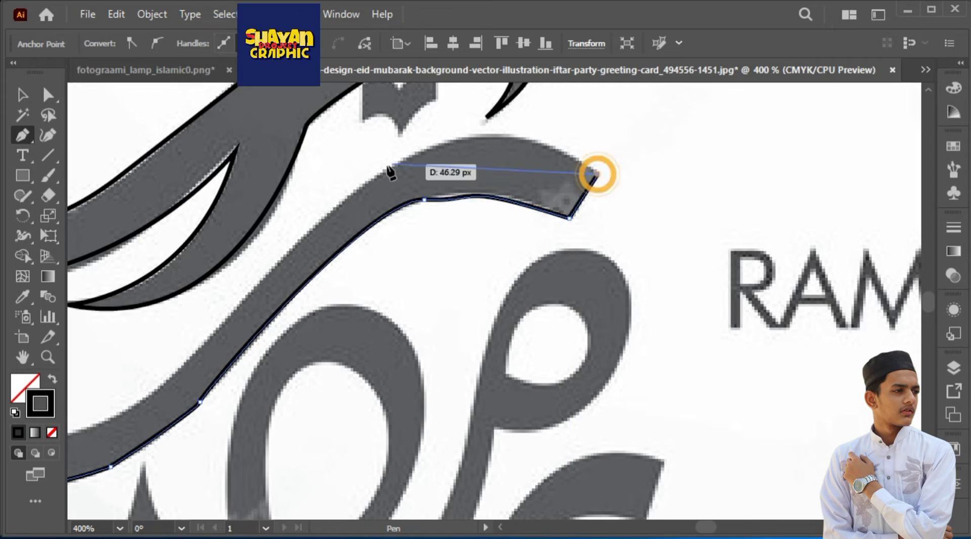
# - Trace the wide letter's upper edge back around the inner curve and close the outline at its start
pyautogui.moveTo(376, 180); pyautogui.dragTo(242, 281)
pyautogui.moveTo(286, 258); pyautogui.dragTo(508, 180)
pyautogui.moveTo(373, 317); pyautogui.dragTo(325, 350)
pyautogui.moveTo(243, 309); pyautogui.dragTo(383, 337)
pyautogui.moveTo(291, 344); pyautogui.dragTo(226, 256)
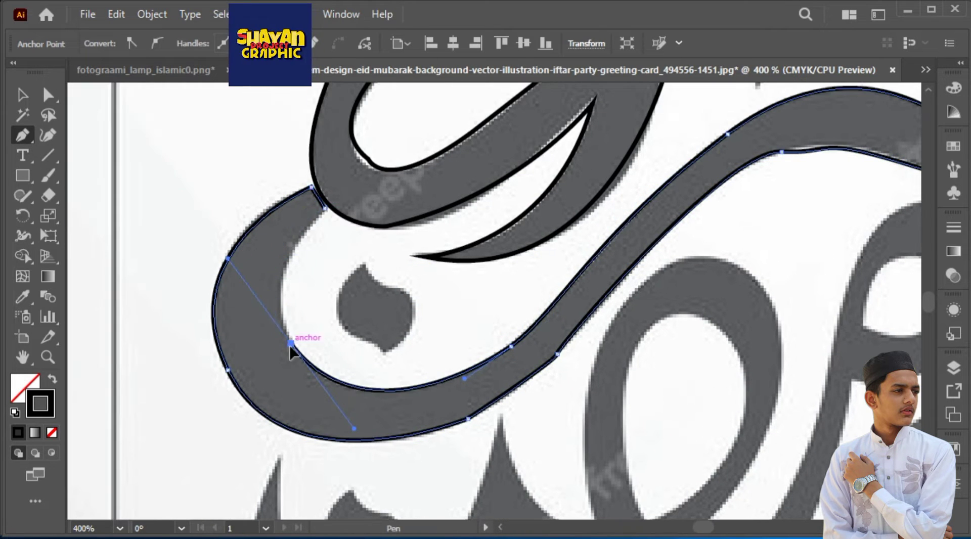
pyautogui.click(290, 344)
pyautogui.moveTo(325, 207); pyautogui.dragTo(395, 141)
# - Outline the diamond-shaped dot inside the wide curved letter
pyautogui.click(365, 264)
pyautogui.moveTo(408, 293); pyautogui.dragTo(441, 292)
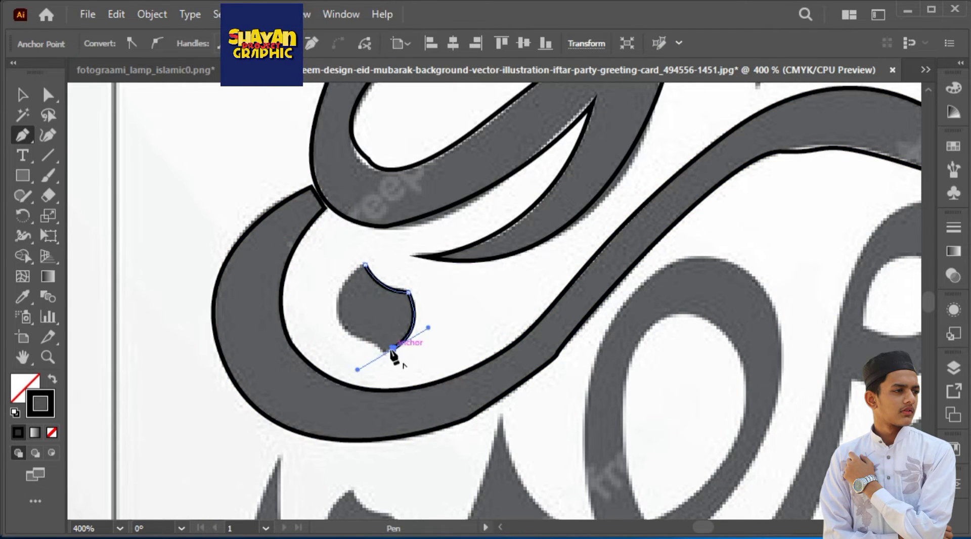
pyautogui.moveTo(395, 440); pyautogui.dragTo(388, 171)
# - Start outlining the lower-left bowl-shaped letter, tracing its inner edge from the left tip to the right peak
pyautogui.click(274, 187)
pyautogui.moveTo(315, 357); pyautogui.dragTo(362, 382)
pyautogui.moveTo(390, 355); pyautogui.dragTo(336, 431)
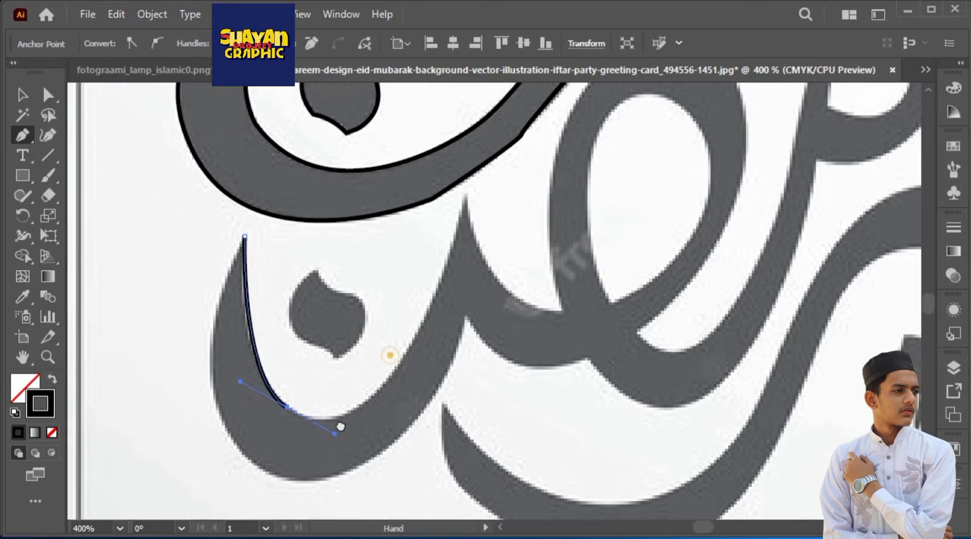
pyautogui.moveTo(439, 227); pyautogui.dragTo(431, 113)
pyautogui.hotkey('ctrl', 'z')
pyautogui.hotkey('ctrl', '-')
pyautogui.hotkey('ctrl', '-')
pyautogui.moveTo(458, 305); pyautogui.dragTo(308, 234)
pyautogui.moveTo(453, 223); pyautogui.dragTo(470, 193)
pyautogui.click(485, 137)
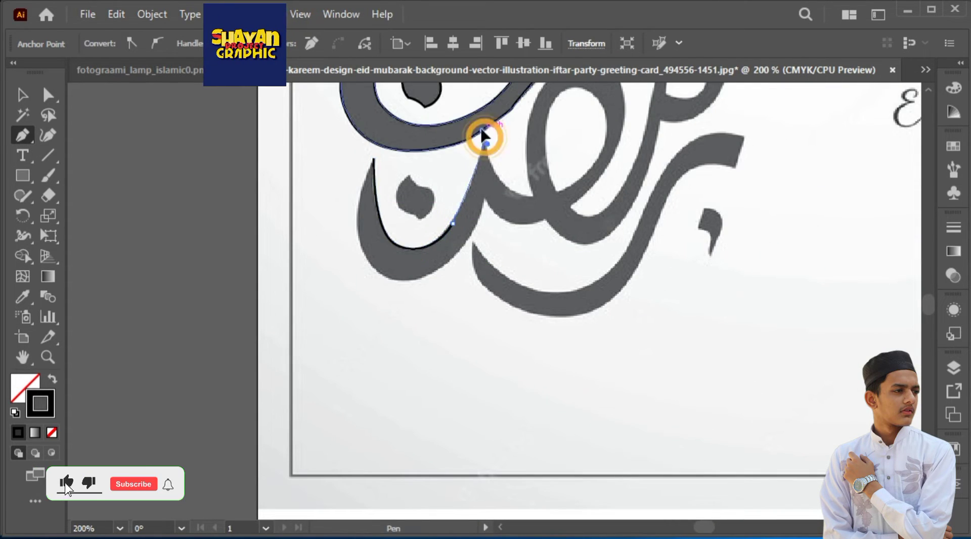
# - Trace the dip beside the peak and the outer left edge of the large loop
pyautogui.moveTo(531, 193); pyautogui.dragTo(535, 257)
pyautogui.click(531, 193)
pyautogui.hotkey('ctrl', '+')
pyautogui.hotkey('ctrl', '+')
pyautogui.hotkey('ctrl', '+')
pyautogui.moveTo(438, 193); pyautogui.dragTo(470, 261)
pyautogui.hotkey('ctrl', 'z')
pyautogui.moveTo(469, 261); pyautogui.dragTo(431, 364)
# - Trace the large loop's right edge down to the junction and into the narrow gap beside the next stem
pyautogui.moveTo(630, 306); pyautogui.dragTo(709, 142)
pyautogui.click(440, 459)
pyautogui.moveTo(492, 407); pyautogui.dragTo(451, 277)
pyautogui.moveTo(488, 316); pyautogui.dragTo(536, 276)
pyautogui.moveTo(597, 137); pyautogui.dragTo(557, 316)
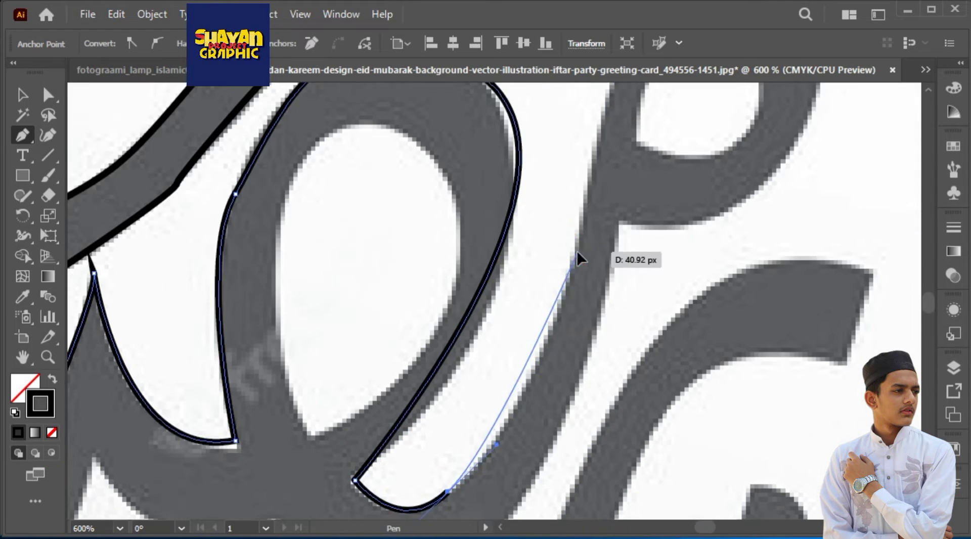
# - Trace the next stem's left edge and around its looped head to the inner corner beneath it
pyautogui.click(580, 259)
pyautogui.click(626, 320)
pyautogui.moveTo(693, 273); pyautogui.dragTo(447, 292)
pyautogui.moveTo(535, 236); pyautogui.dragTo(655, 266)
pyautogui.moveTo(556, 430); pyautogui.dragTo(553, 250)
pyautogui.moveTo(514, 292); pyautogui.dragTo(496, 306)
pyautogui.moveTo(430, 329); pyautogui.dragTo(579, 263)
pyautogui.moveTo(525, 258); pyautogui.dragTo(477, 245)
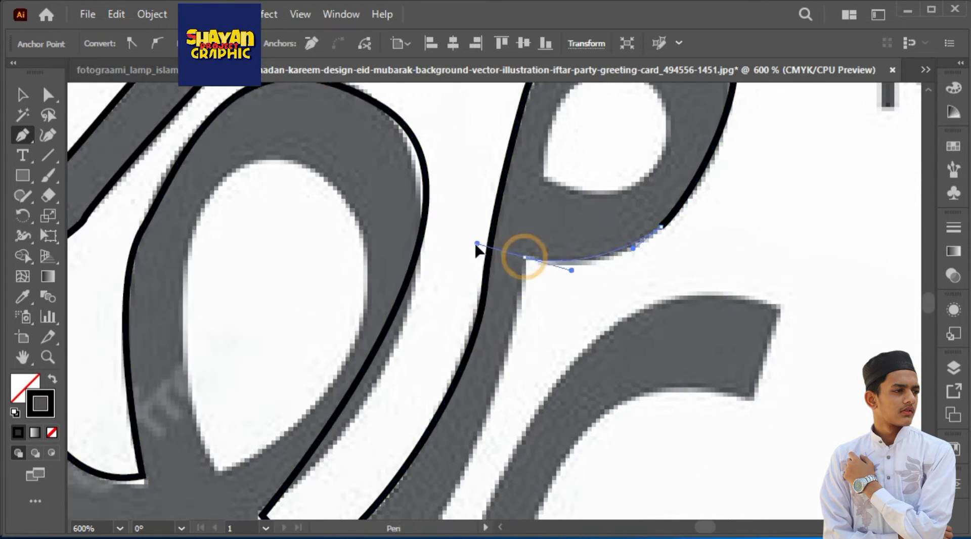
# - Trace the stem's right edge and bottom curve to the junction under the large loop, undoing the misshapen segment beyond it
pyautogui.moveTo(451, 448); pyautogui.dragTo(488, 322)
pyautogui.moveTo(405, 375); pyautogui.dragTo(570, 282)
pyautogui.moveTo(547, 316); pyautogui.dragTo(475, 320)
pyautogui.click(412, 247)
pyautogui.moveTo(234, 183); pyautogui.dragTo(211, 152)
pyautogui.hotkey('ctrl', '-')
pyautogui.hotkey('ctrl', '-')
pyautogui.hotkey('ctrl', '-')
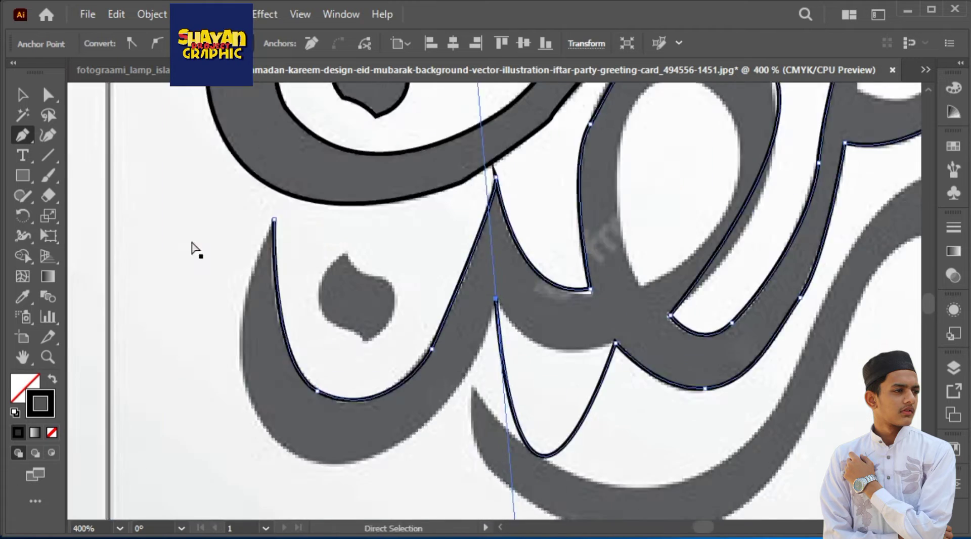
pyautogui.hotkey('ctrl', 'z')
# - Trace the remaining dip and the lower-left bowl's outer edge, closing the outline at its left tip
pyautogui.moveTo(496, 302); pyautogui.dragTo(465, 269)
pyautogui.click(496, 302)
pyautogui.moveTo(409, 384); pyautogui.dragTo(340, 392)
pyautogui.click(409, 383)
pyautogui.moveTo(385, 264); pyautogui.dragTo(405, 234)
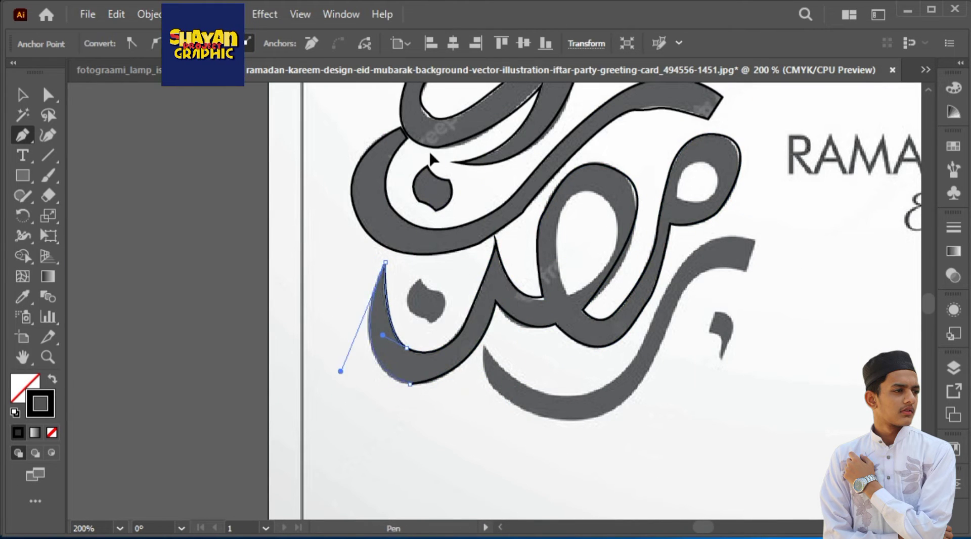
pyautogui.moveTo(430, 155); pyautogui.dragTo(429, 155)
# - Start outlining the bottommost sweeping letter, tracing its left end and lower outer edge
pyautogui.moveTo(669, 297); pyautogui.dragTo(553, 346)
pyautogui.hotkey('ctrl', '+')
pyautogui.hotkey('ctrl', '+')
pyautogui.moveTo(451, 393); pyautogui.dragTo(231, 114)
pyautogui.click(131, 197)
pyautogui.click(131, 247)
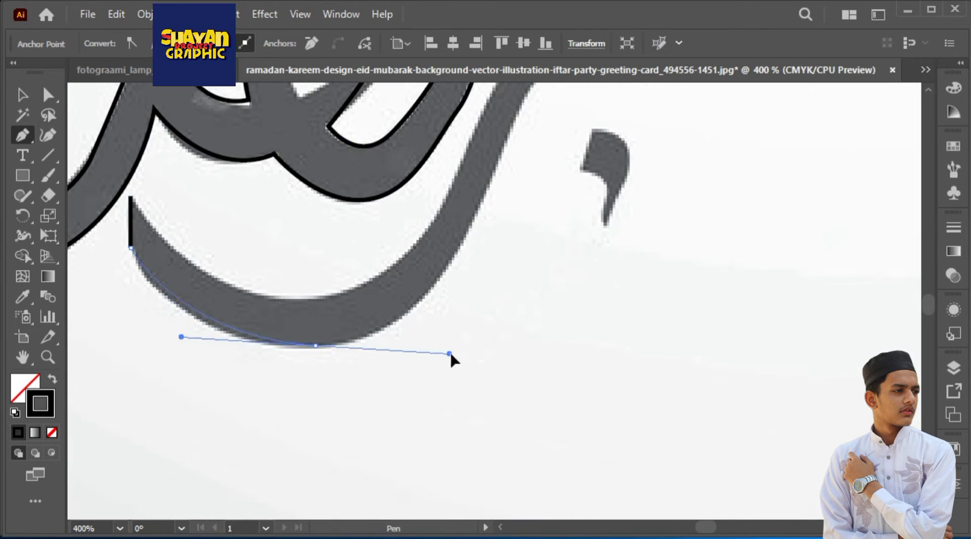
pyautogui.moveTo(449, 354); pyautogui.dragTo(454, 353)
pyautogui.moveTo(423, 258); pyautogui.dragTo(443, 188)
pyautogui.click(422, 258)
# - Trace the bottom sweeping letter's right outer edge, upper end and inner edge, closing the outline at its left tip
pyautogui.moveTo(567, 168); pyautogui.dragTo(678, 206)
pyautogui.click(567, 168)
pyautogui.click(590, 110)
pyautogui.moveTo(455, 141); pyautogui.dragTo(417, 179)
pyautogui.click(385, 266)
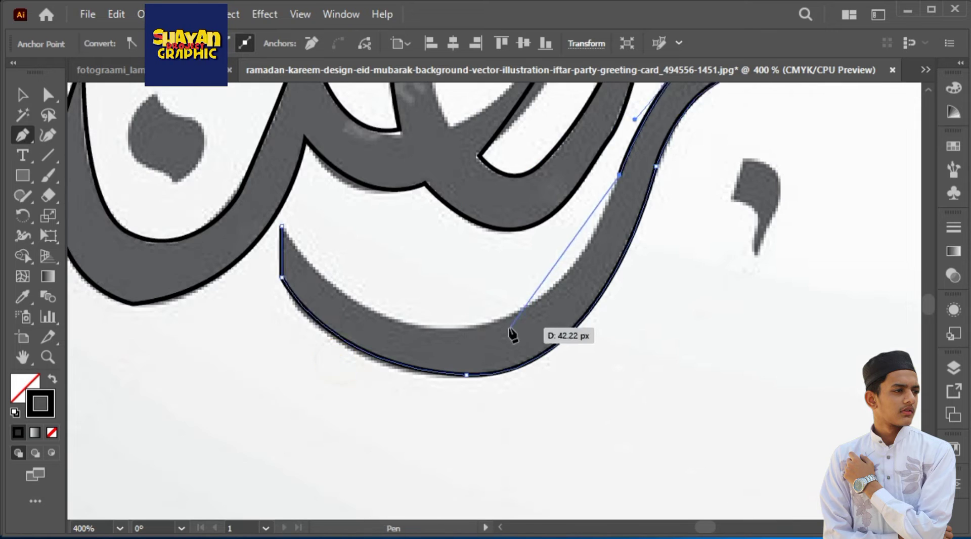
pyautogui.moveTo(499, 322); pyautogui.dragTo(413, 351)
pyautogui.moveTo(416, 340); pyautogui.dragTo(620, 379)
pyautogui.click(548, 334)
pyautogui.moveTo(485, 264); pyautogui.dragTo(483, 246)
# - Trace the comma-shaped mark beside the bottom letter as a closed outline
pyautogui.hotkey('ctrl', '-')
pyautogui.hotkey('ctrl', '-')
pyautogui.hotkey('ctrl', '-')
pyautogui.hotkey('ctrl', '-')
pyautogui.moveTo(672, 298); pyautogui.dragTo(382, 292)
pyautogui.hotkey('ctrl', '+')
pyautogui.hotkey('ctrl', '+')
pyautogui.hotkey('ctrl', '+')
pyautogui.hotkey('ctrl', '+')
pyautogui.hotkey('ctrl', '+')
pyautogui.hotkey('ctrl', '+')
pyautogui.click(577, 223)
pyautogui.moveTo(623, 324); pyautogui.dragTo(602, 445)
pyautogui.click(623, 324)
pyautogui.moveTo(668, 173); pyautogui.dragTo(651, 124)
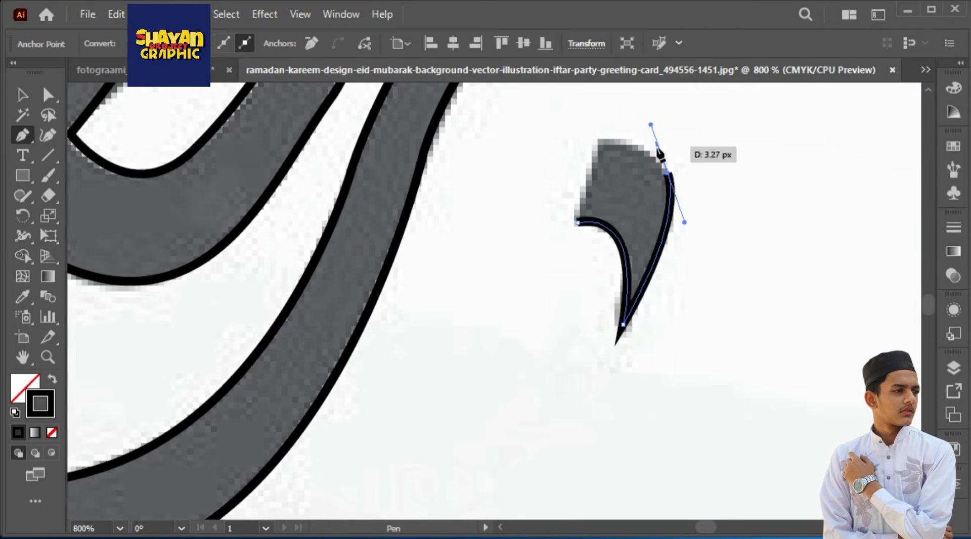
pyautogui.click(600, 142)
pyautogui.click(578, 223)
# - Trace the small two-pointed mark above the middle sweeping letter as a closed outline with straight vertical sides
pyautogui.hotkey('ctrl', '-')
pyautogui.hotkey('ctrl', '-')
pyautogui.hotkey('ctrl', '-')
pyautogui.moveTo(663, 234); pyautogui.dragTo(609, 327)
pyautogui.hotkey('ctrl', '+')
pyautogui.hotkey('ctrl', '+')
pyautogui.hotkey('ctrl', '+')
pyautogui.hotkey('ctrl', '+')
pyautogui.moveTo(412, 201); pyautogui.dragTo(541, 455)
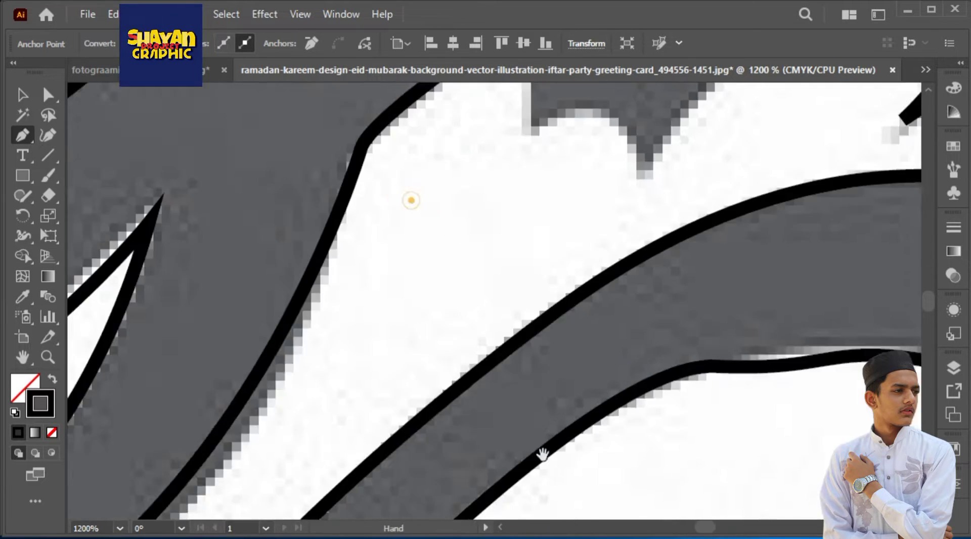
pyautogui.click(511, 238)
pyautogui.click(512, 342)
pyautogui.moveTo(619, 378); pyautogui.dragTo(638, 456)
pyautogui.click(619, 378)
pyautogui.moveTo(733, 273); pyautogui.dragTo(776, 290)
pyautogui.click(734, 272)
pyautogui.click(734, 181)
pyautogui.moveTo(633, 243); pyautogui.dragTo(620, 272)
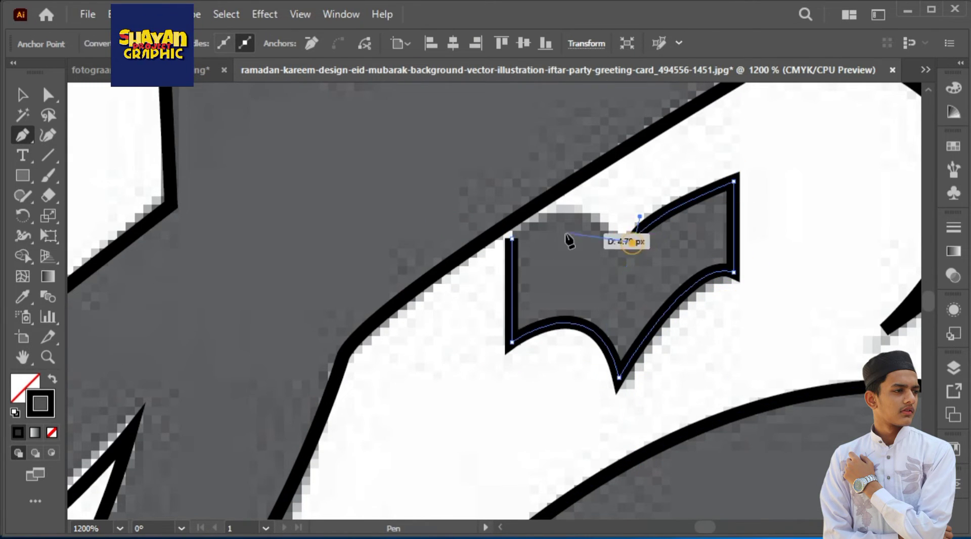
pyautogui.moveTo(511, 238); pyautogui.dragTo(493, 401)
# - Look over the traced calligraphy outlines, checking the letters and small marks for anything left untraced
pyautogui.hotkey('ctrl', '-')
pyautogui.hotkey('ctrl', '-')
pyautogui.hotkey('ctrl', '-')
pyautogui.hotkey('ctrl', '-')
pyautogui.hotkey('ctrl', '-')
pyautogui.hotkey('ctrl', '-')
pyautogui.click(23, 94)
pyautogui.click(427, 423)
pyautogui.click(416, 367)
pyautogui.hotkey('ctrl', '+')
pyautogui.hotkey('ctrl', '+')
pyautogui.moveTo(643, 314); pyautogui.dragTo(595, 278)
pyautogui.moveTo(452, 366); pyautogui.dragTo(407, 164)
pyautogui.moveTo(417, 161); pyautogui.dragTo(567, 135)
pyautogui.moveTo(733, 404); pyautogui.dragTo(547, 224)
pyautogui.click(591, 434)
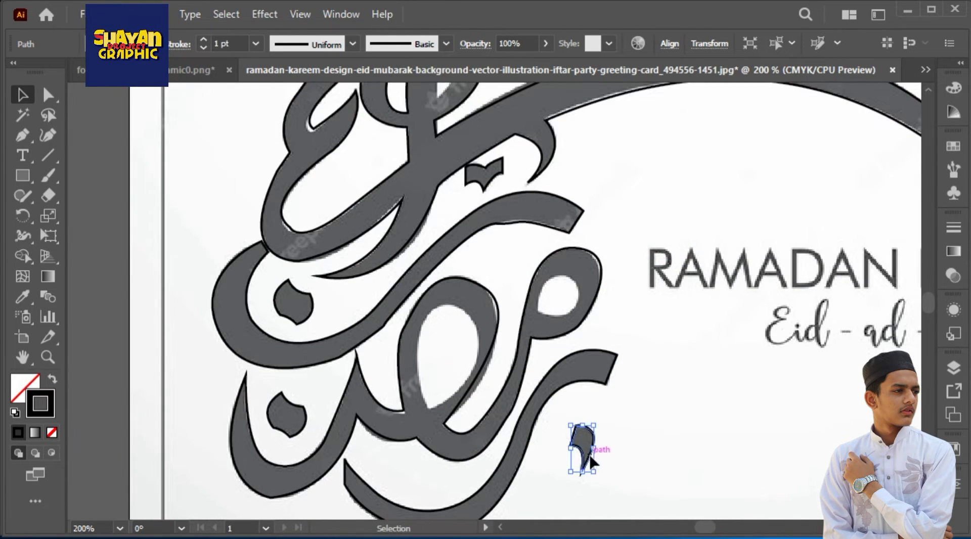
pyautogui.moveTo(591, 456); pyautogui.dragTo(637, 194)
pyautogui.moveTo(637, 193); pyautogui.dragTo(640, 425)
pyautogui.moveTo(641, 404); pyautogui.dragTo(468, 219)
pyautogui.click(497, 323)
pyautogui.hotkey('ctrl', '-')
pyautogui.hotkey('ctrl', '-')
pyautogui.hotkey('ctrl', '-')
pyautogui.click(796, 272)
# - Draw a black-filled ellipse without a stroke over the opening of the small round-headed loop
pyautogui.hotkey('ctrl', '+')
pyautogui.hotkey('ctrl', '+')
pyautogui.hotkey('ctrl', '+')
pyautogui.moveTo(314, 503); pyautogui.dragTo(347, 373)
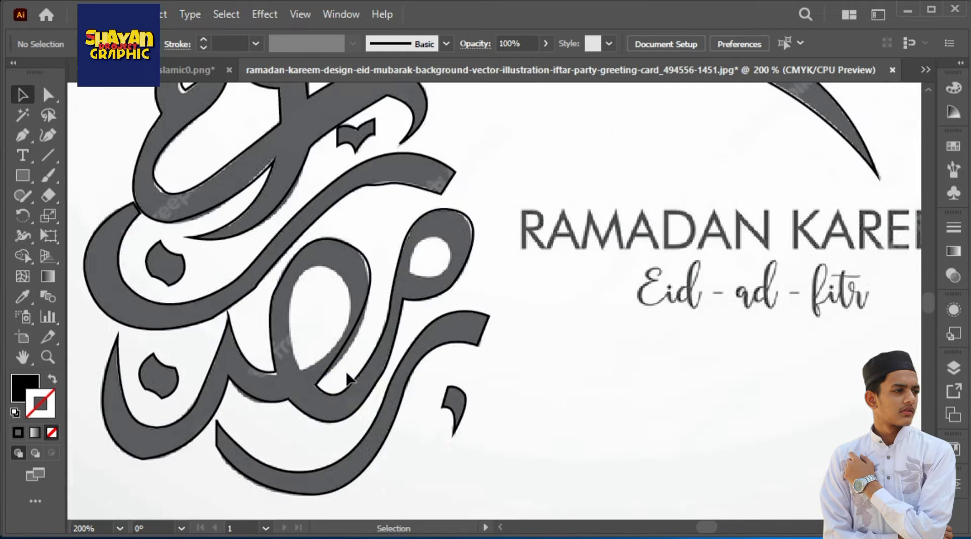
pyautogui.click(110, 210)
pyautogui.scroll(3, 429, 250)
pyautogui.moveTo(423, 275); pyautogui.dragTo(487, 332)
pyautogui.hotkey('alt', 'space')
pyautogui.click(385, 303)
pyautogui.press('Escape')
# - Reshape the ellipse's lower-left curve to fit the small loop's opening
pyautogui.press('a')
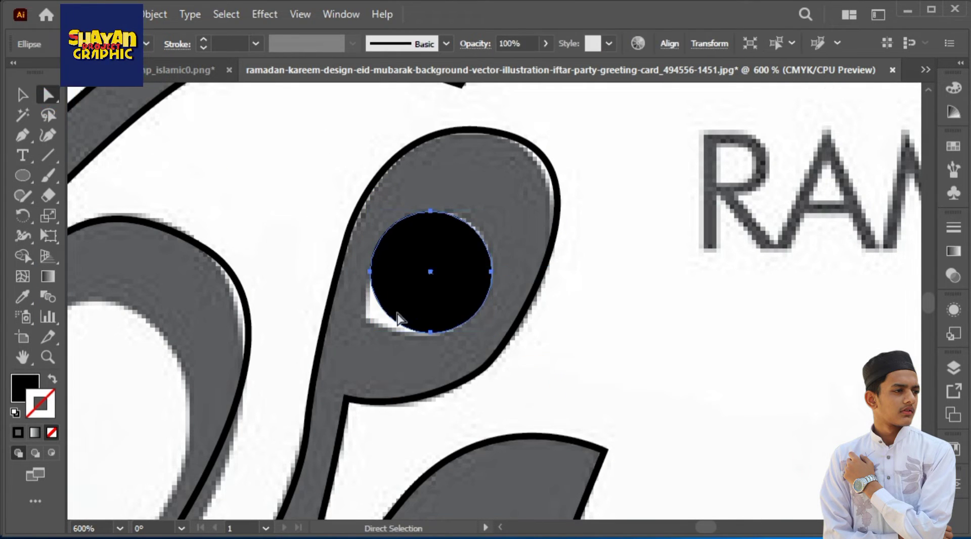
pyautogui.click(48, 135)
pyautogui.moveTo(387, 309); pyautogui.dragTo(372, 320)
pyautogui.press('v')
pyautogui.click(297, 187)
# - Duplicate the small loop's black opening shape onto the opening of the large loop
pyautogui.hotkey('ctrl', '-')
pyautogui.hotkey('ctrl', '-')
pyautogui.hotkey('ctrl', '-')
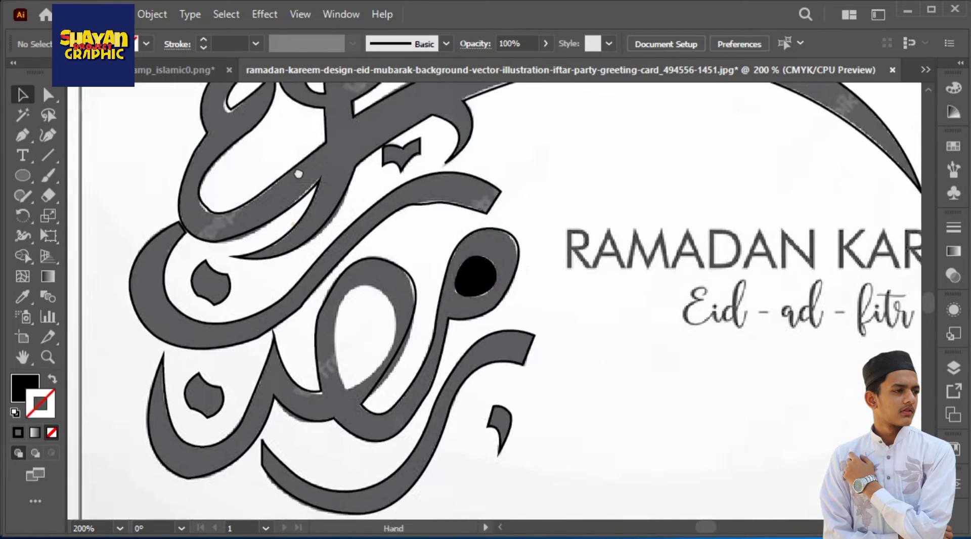
pyautogui.moveTo(297, 174); pyautogui.dragTo(303, 72)
pyautogui.click(493, 174)
pyautogui.moveTo(493, 175); pyautogui.dragTo(376, 227)
pyautogui.hotkey('ctrl', '+')
pyautogui.hotkey('ctrl', '+')
pyautogui.hotkey('ctrl', '+')
# - Scale and rotate the duplicate to fit the large loop, and stretch its lower end into the opening's pointed bottom
pyautogui.moveTo(557, 221); pyautogui.dragTo(507, 194)
pyautogui.moveTo(467, 376); pyautogui.dragTo(460, 440)
pyautogui.moveTo(507, 203); pyautogui.dragTo(527, 98)
pyautogui.moveTo(667, 303); pyautogui.dragTo(647, 301)
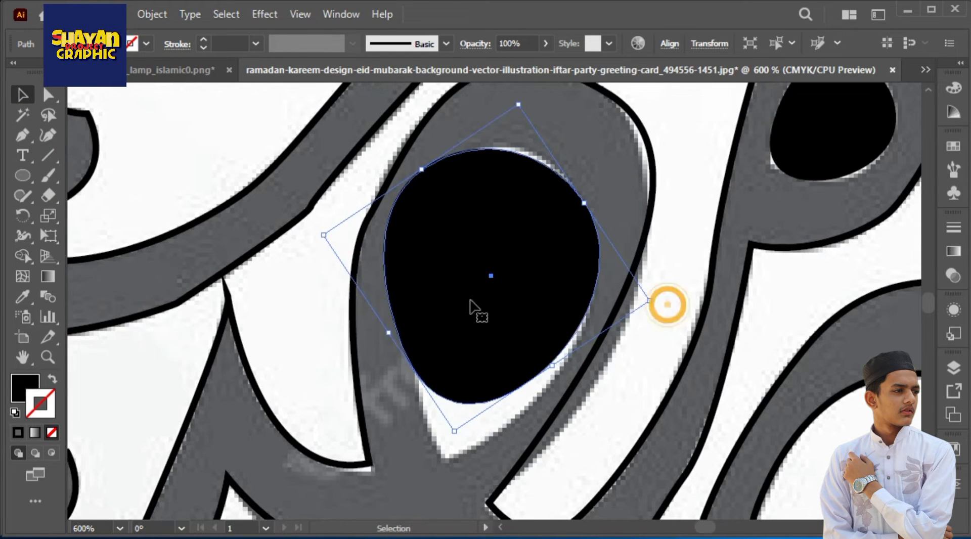
pyautogui.moveTo(325, 234); pyautogui.dragTo(353, 245)
pyautogui.moveTo(531, 125); pyautogui.dragTo(532, 94)
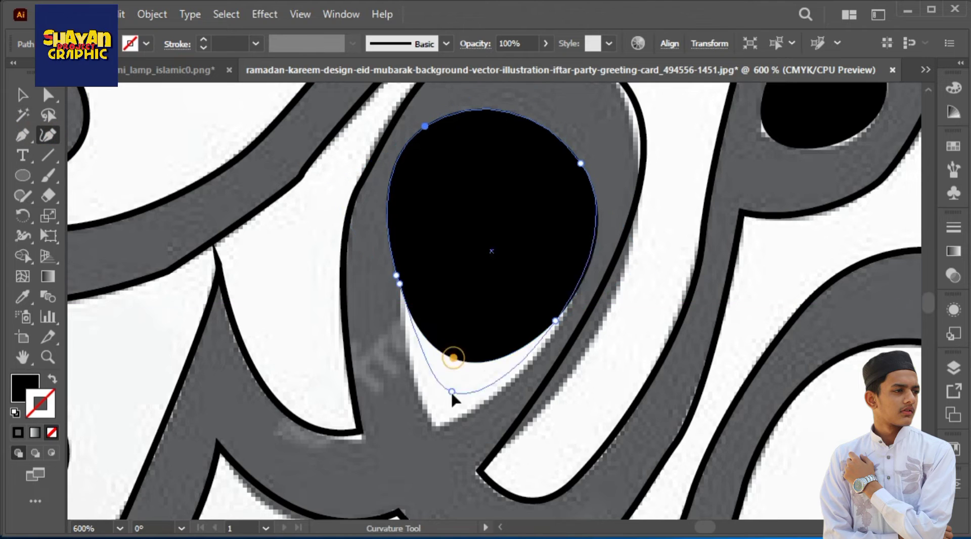
pyautogui.moveTo(453, 395); pyautogui.dragTo(437, 426)
# - Trace the narrow teardrop opening of the upper looped letter as a closed black-filled shape
pyautogui.scroll(-3, 568, 326)
pyautogui.scroll(3, 515, 223)
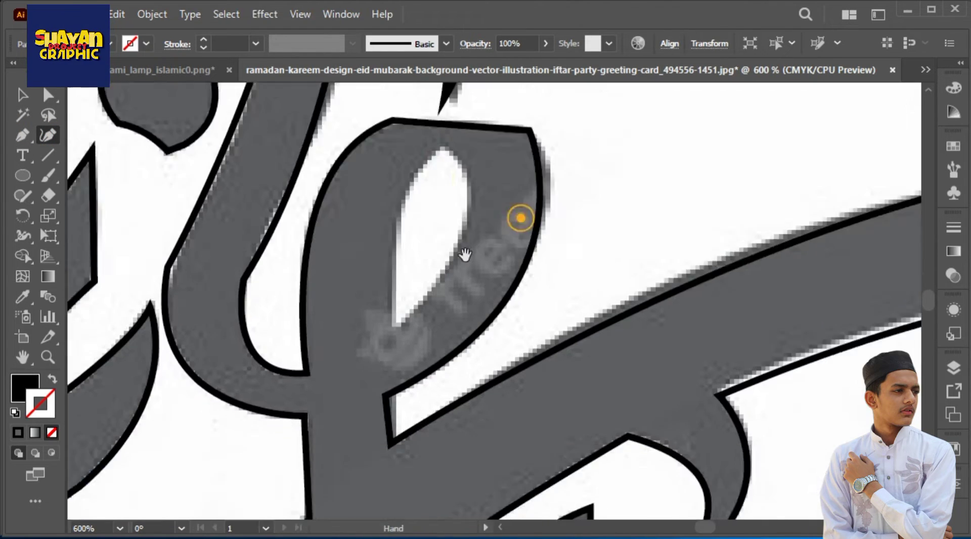
pyautogui.moveTo(464, 254); pyautogui.dragTo(496, 330)
pyautogui.press('p')
pyautogui.click(477, 223)
pyautogui.moveTo(430, 298); pyautogui.dragTo(423, 351)
pyautogui.click(429, 401)
pyautogui.moveTo(501, 268); pyautogui.dragTo(498, 208)
pyautogui.click(476, 223)
pyautogui.click(23, 95)
pyautogui.click(665, 198)
# - Select the three black loop-opening shapes and lock them
pyautogui.hotkey('ctrl', '-')
pyautogui.hotkey('ctrl', '-')
pyautogui.hotkey('ctrl', '-')
pyautogui.hotkey('ctrl', '-')
pyautogui.hotkey('ctrl', '-')
pyautogui.press('-')
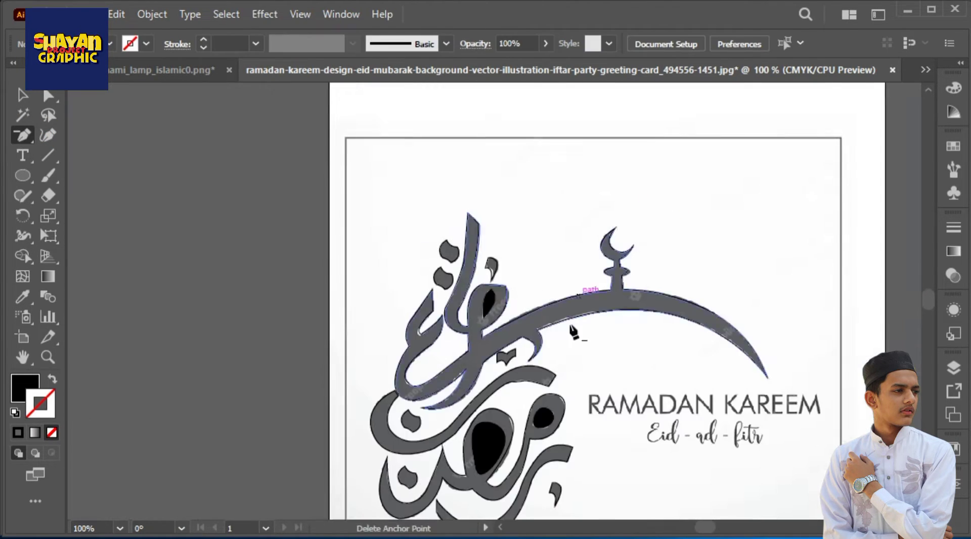
pyautogui.moveTo(574, 329); pyautogui.dragTo(550, 166)
pyautogui.click(611, 423)
pyautogui.click(629, 299)
pyautogui.click(22, 95)
pyautogui.click(470, 142)
pyautogui.keyDown('shift'); pyautogui.click(519, 256); pyautogui.keyUp('shift')
pyautogui.keyDown('shift'); pyautogui.click(466, 283); pyautogui.keyUp('shift')
pyautogui.hotkey('ctrl', '2')
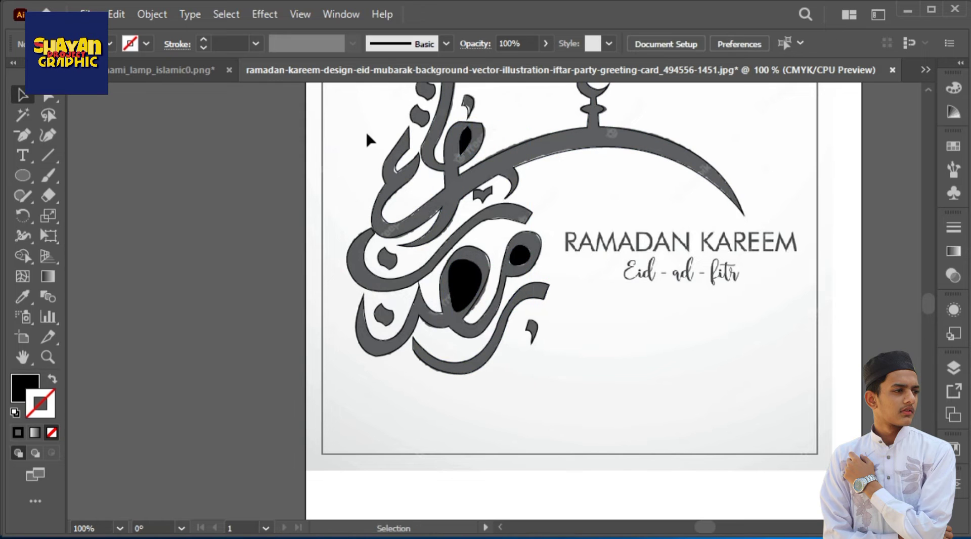
# - Select all the traced calligraphy outlines and swap their black stroke to a solid fill
pyautogui.moveTo(325, 137); pyautogui.dragTo(748, 490)
pyautogui.click(52, 379)
pyautogui.doubleClick(25, 388)
pyautogui.click(424, 220)
pyautogui.click(657, 216)
pyautogui.click(538, 113)
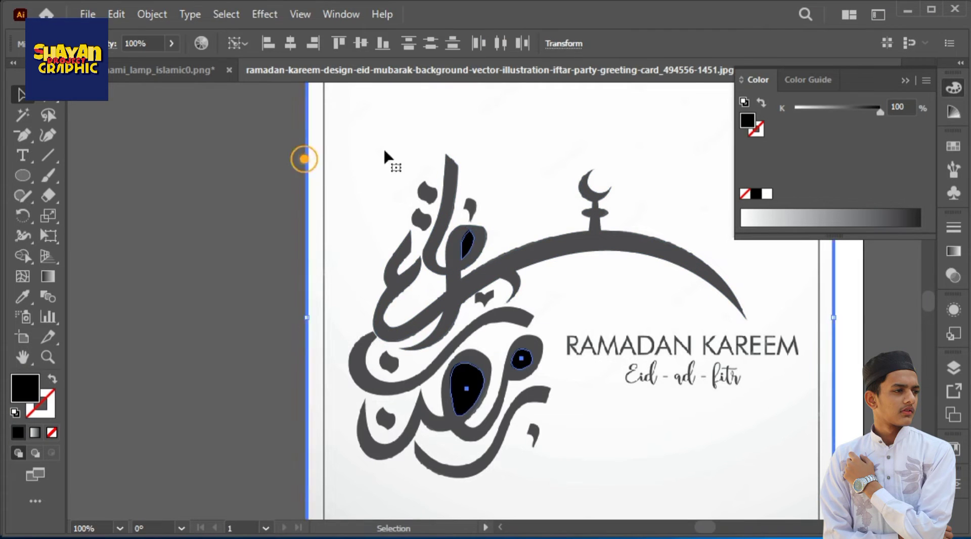
# - Bring the traced calligraphy with its loop-opening shapes into the Untitled-2 lantern document
pyautogui.moveTo(362, 122); pyautogui.dragTo(483, 291)
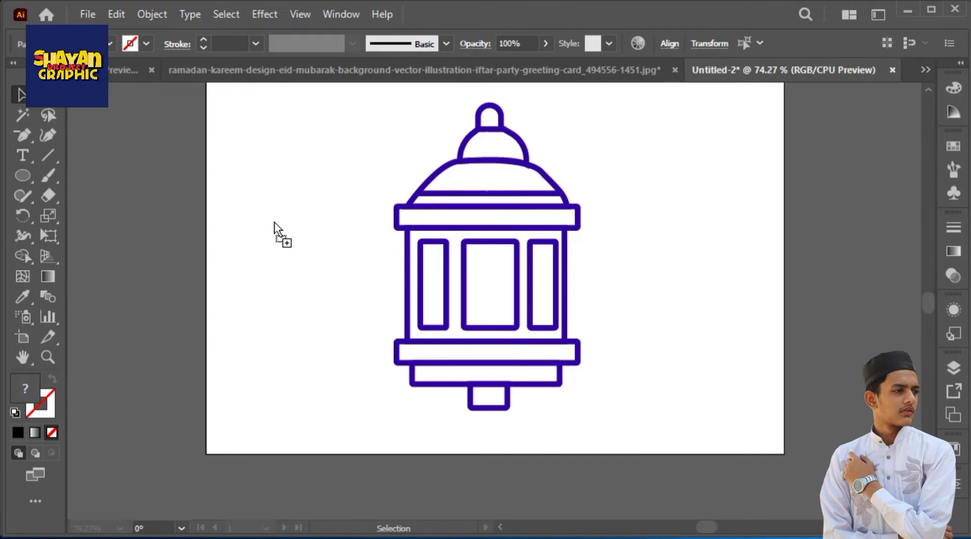
pyautogui.hotkey('ctrl', 'v')
pyautogui.moveTo(314, 206); pyautogui.dragTo(700, 448)
pyautogui.click(445, 275)
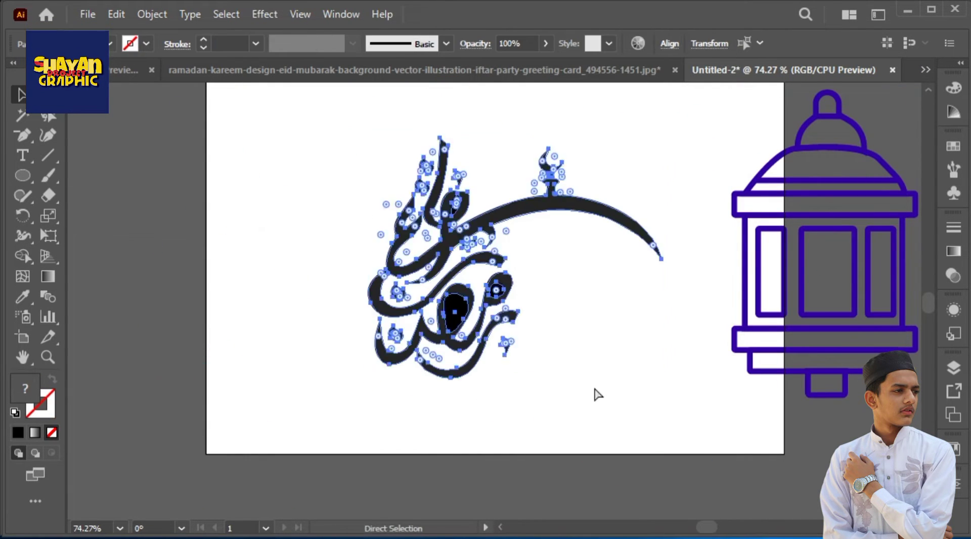
# - Cut the three loop openings out of the calligraphy using the black opening shapes
pyautogui.press('v')
pyautogui.rightClick(476, 210)
pyautogui.click(497, 240)
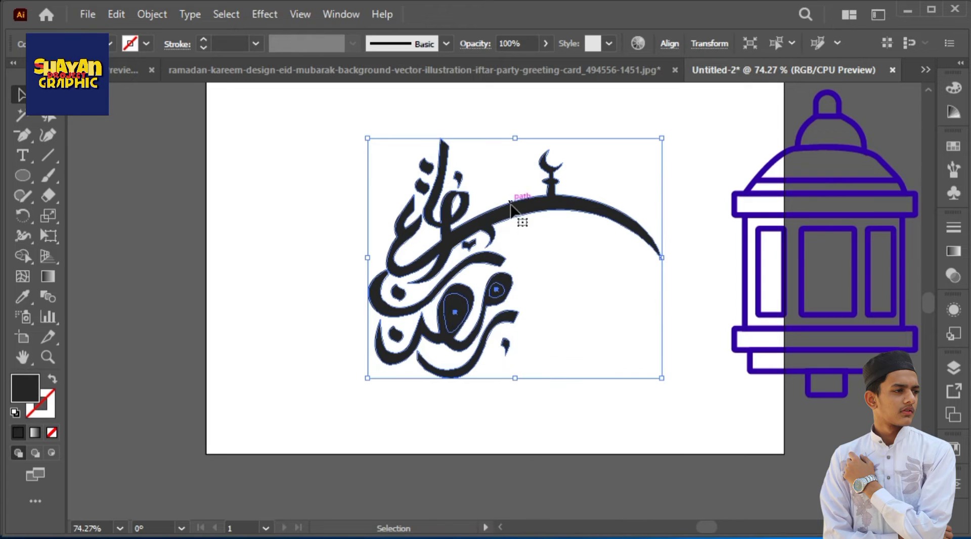
pyautogui.rightClick(476, 109)
pyautogui.click(561, 301)
pyautogui.moveTo(516, 113); pyautogui.dragTo(304, 364)
pyautogui.hotkey('shift', 'm')
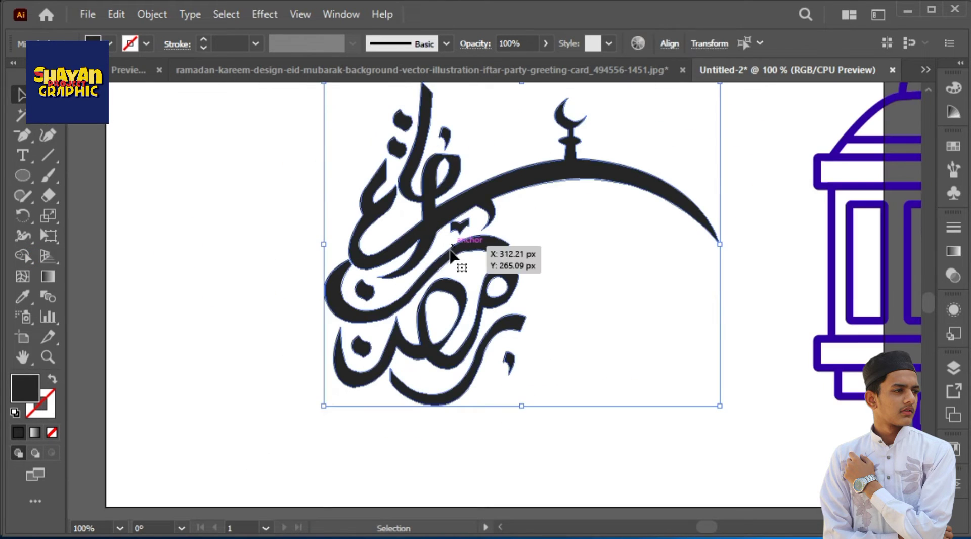
pyautogui.moveTo(546, 142); pyautogui.dragTo(535, 145)
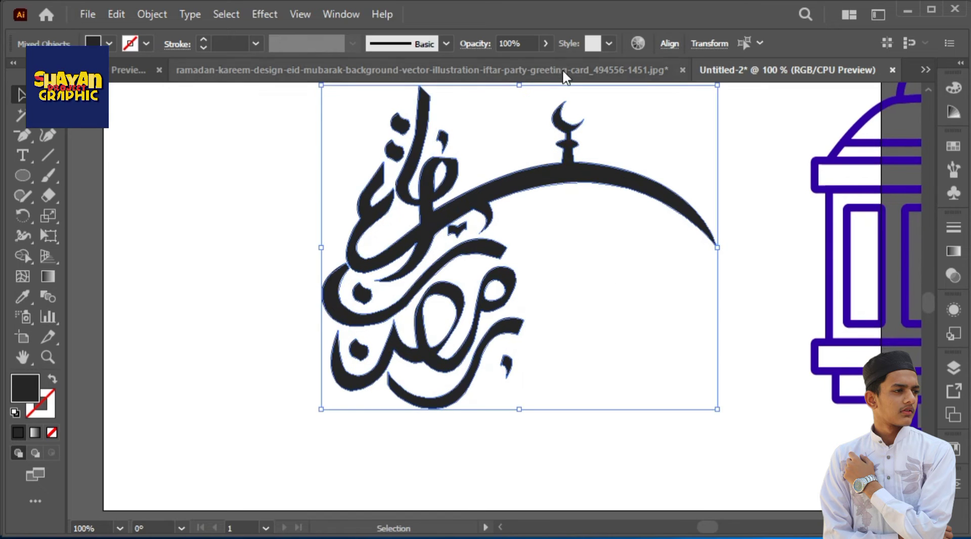
# - Set the calligraphy's fill to the near-black colour 050404
pyautogui.doubleClick(20, 394)
pyautogui.click(412, 254)
pyautogui.click(308, 394)
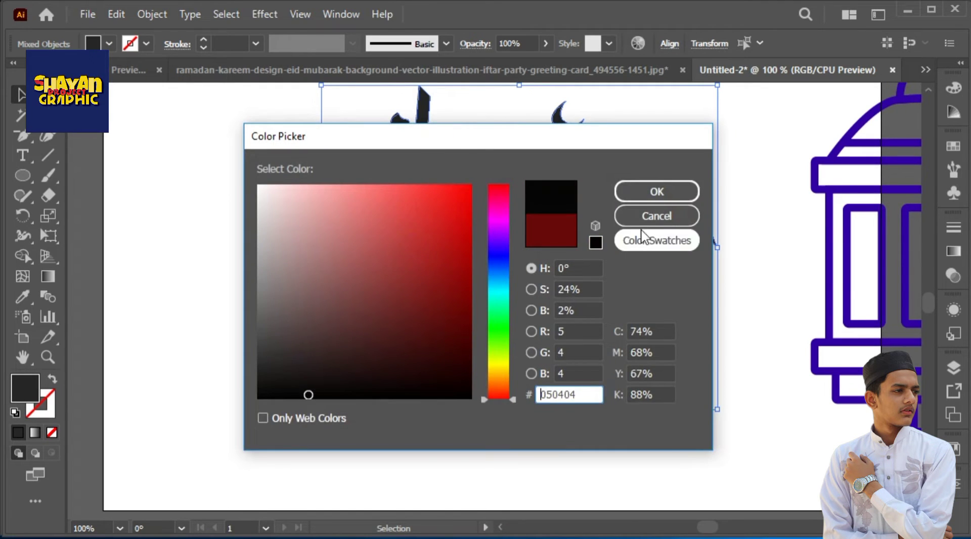
pyautogui.click(639, 191)
pyautogui.click(690, 265)
# - Select the whole calligraphy and change its fill to a medium blue with a 234° hue
pyautogui.moveTo(477, 169); pyautogui.dragTo(698, 403)
pyautogui.doubleClick(24, 387)
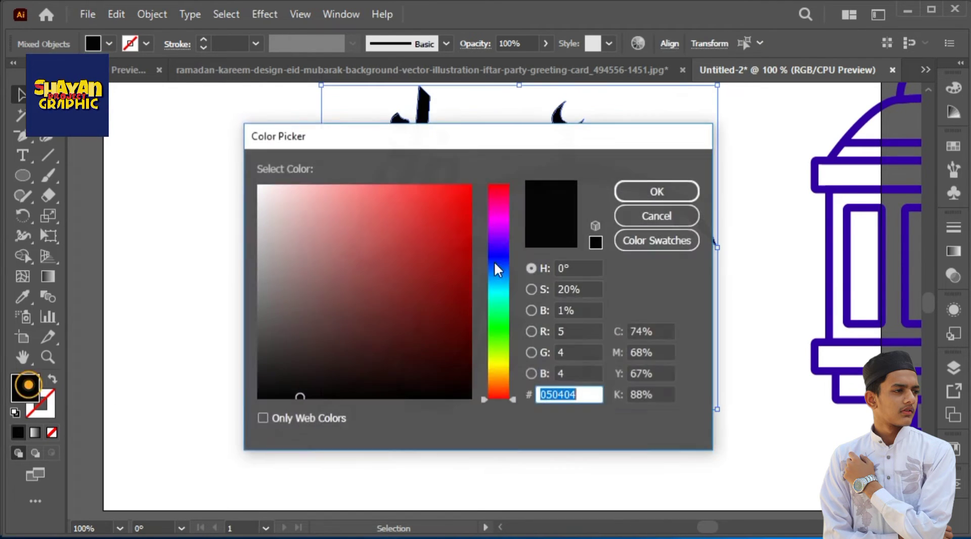
pyautogui.click(507, 235)
pyautogui.moveTo(509, 240); pyautogui.dragTo(508, 258)
pyautogui.click(405, 217)
pyautogui.click(657, 191)
pyautogui.click(640, 392)
# - Darken the whole calligraphy's fill to a muted navy blue
pyautogui.moveTo(413, 209); pyautogui.dragTo(669, 475)
pyautogui.doubleClick(17, 395)
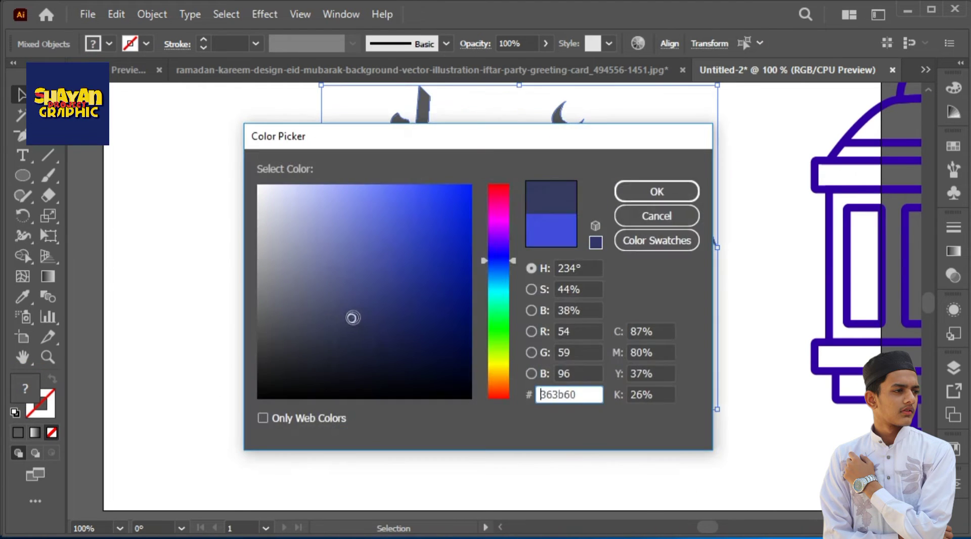
pyautogui.click(368, 318)
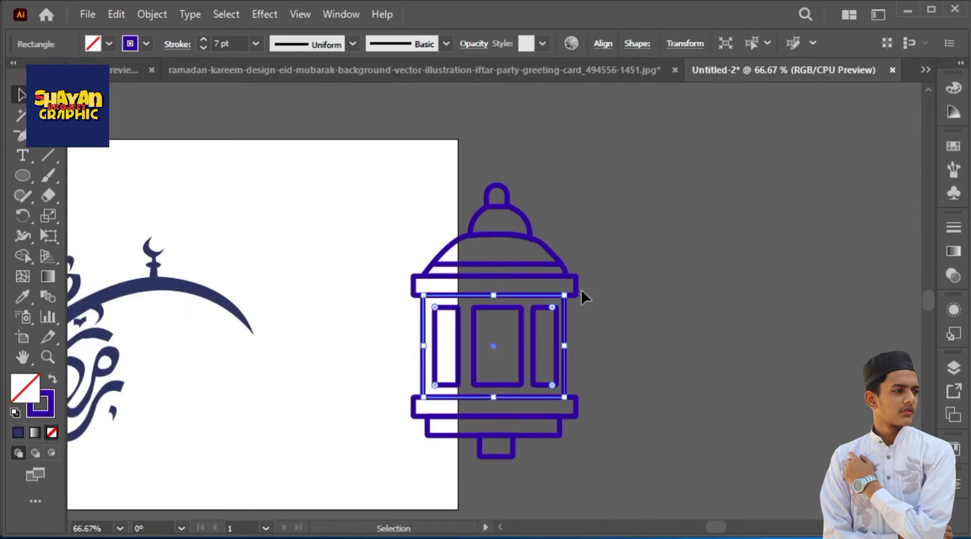
# - Give the lantern's upper horizontal band a solid black fill and no outline
pyautogui.click(575, 283)
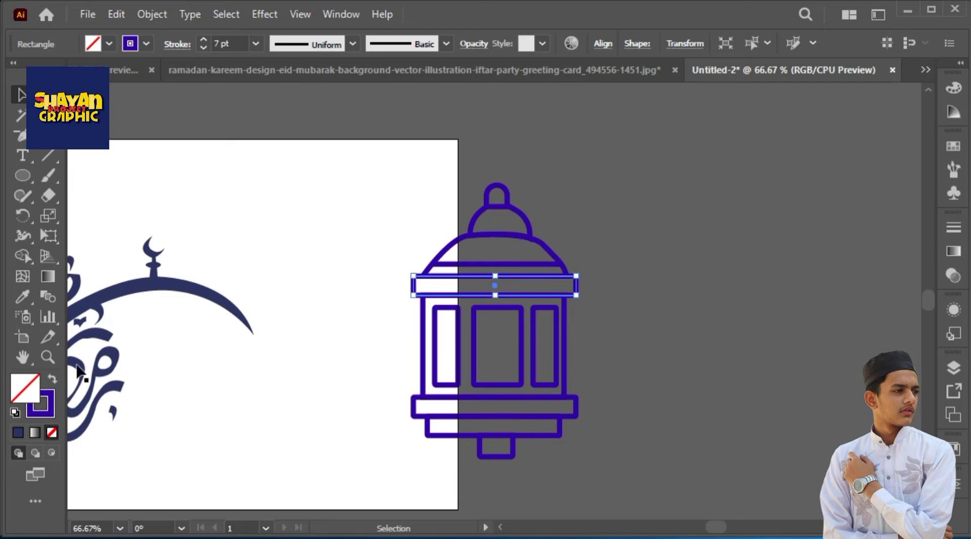
pyautogui.click(53, 378)
pyautogui.doubleClick(23, 389)
pyautogui.moveTo(393, 242); pyautogui.dragTo(453, 401)
pyautogui.click(657, 191)
pyautogui.click(721, 183)
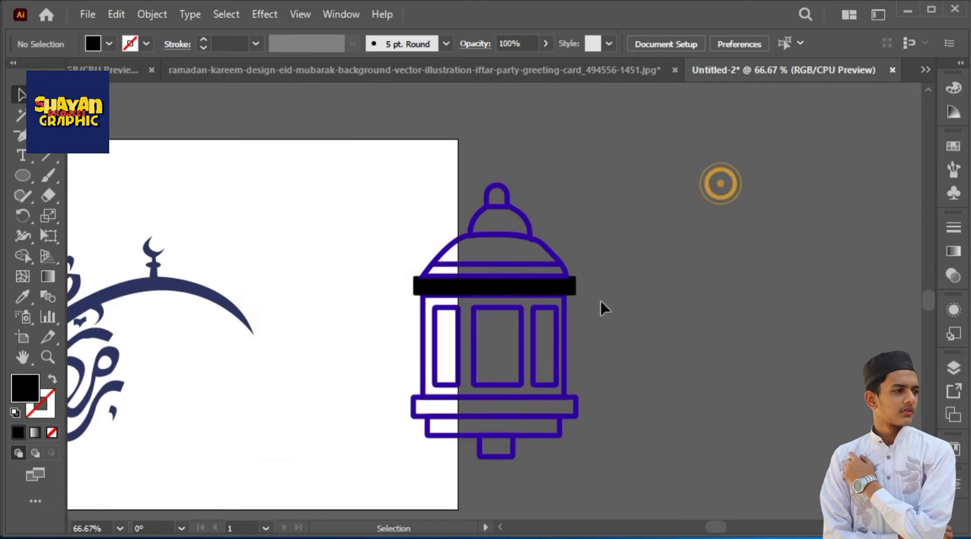
# - Copy the upper band's black fill to the lantern's body rectangle and the three base pieces below it
pyautogui.click(565, 327)
pyautogui.press('i')
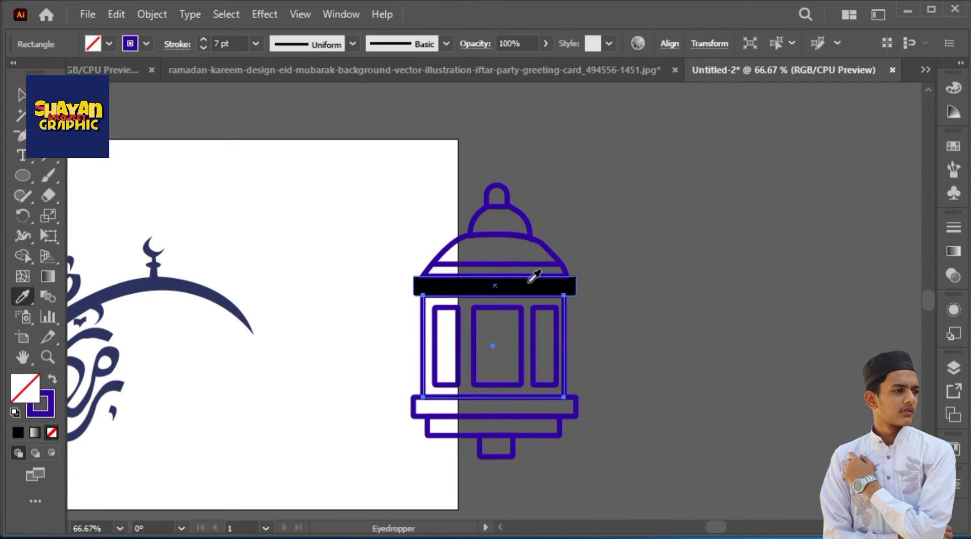
pyautogui.click(558, 292)
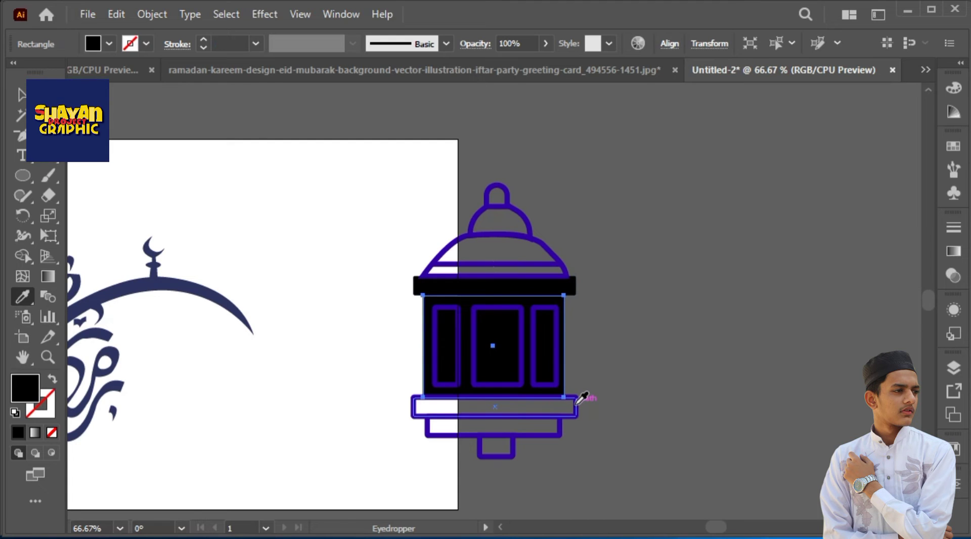
pyautogui.press('v')
pyautogui.moveTo(615, 410); pyautogui.dragTo(470, 494)
pyautogui.press('i')
pyautogui.click(554, 288)
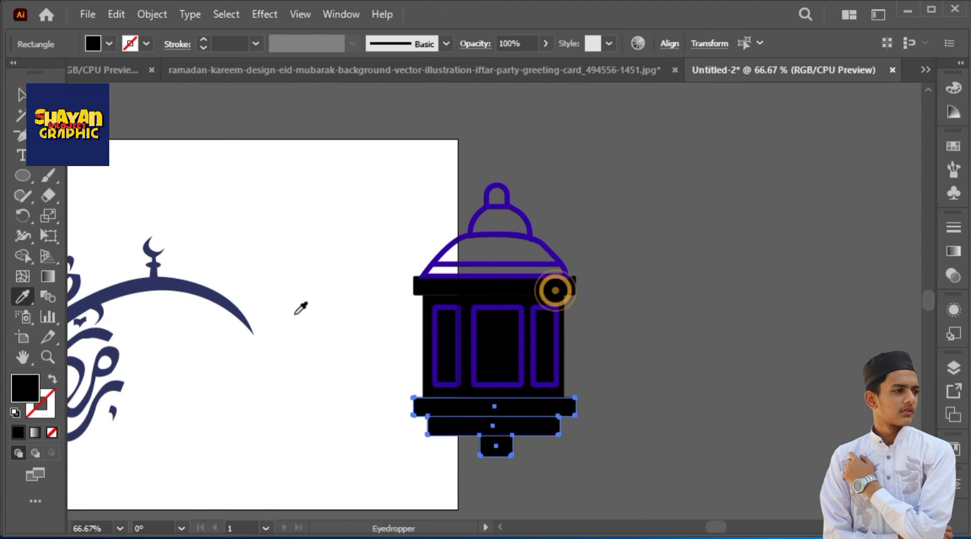
# - Copy the black fill to all dome sections and the rounded knob on top of the lantern
pyautogui.press('v')
pyautogui.moveTo(412, 140); pyautogui.dragTo(602, 262)
pyautogui.press('i')
pyautogui.click(551, 284)
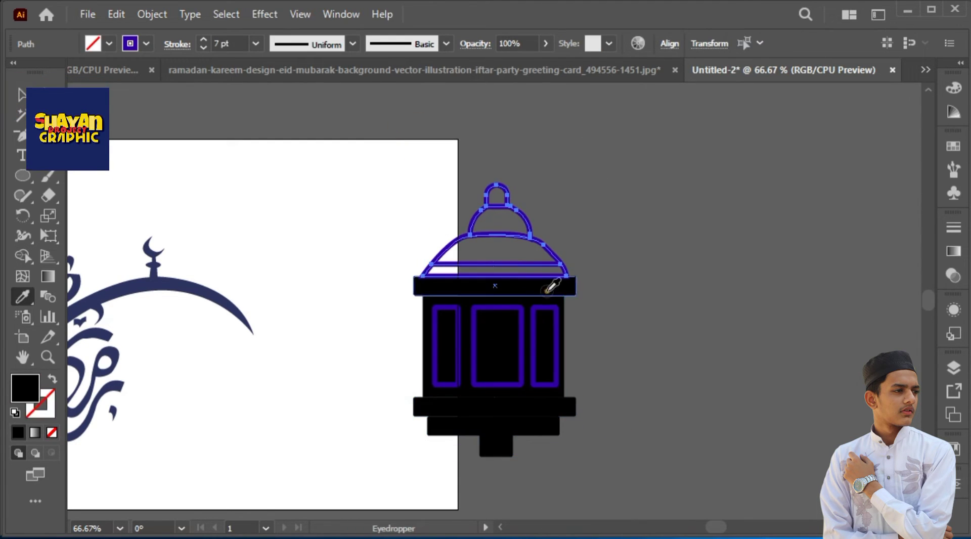
# - Fill the lantern's three window panels with the lime colour c1ef00 and remove their outlines
pyautogui.press('v')
pyautogui.click(460, 323)
pyautogui.keyDown('shift'); pyautogui.click(503, 320); pyautogui.keyUp('shift')
pyautogui.keyDown('shift'); pyautogui.click(555, 316); pyautogui.keyUp('shift')
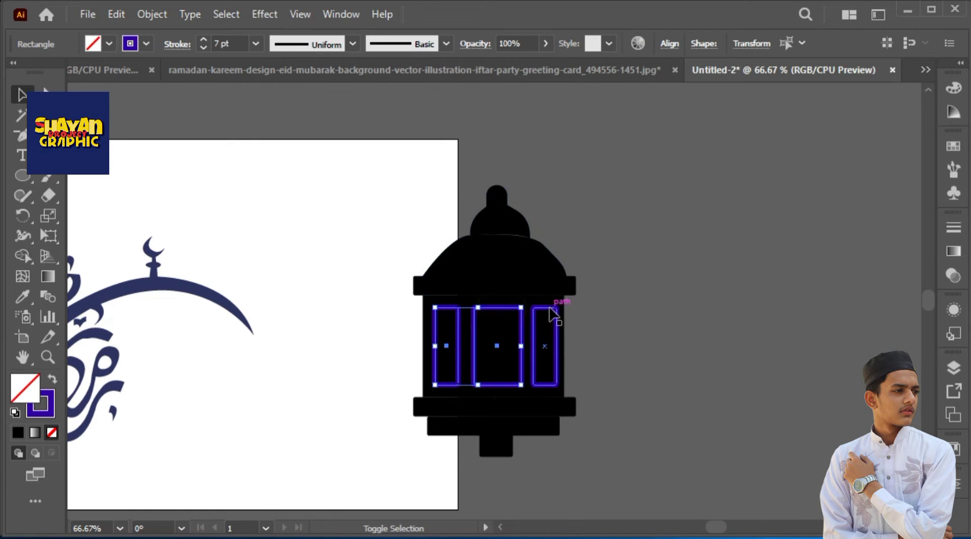
pyautogui.hotkey('shift', 'x')
pyautogui.doubleClick(36, 390)
pyautogui.moveTo(493, 289); pyautogui.dragTo(499, 355)
pyautogui.moveTo(463, 214); pyautogui.dragTo(475, 198)
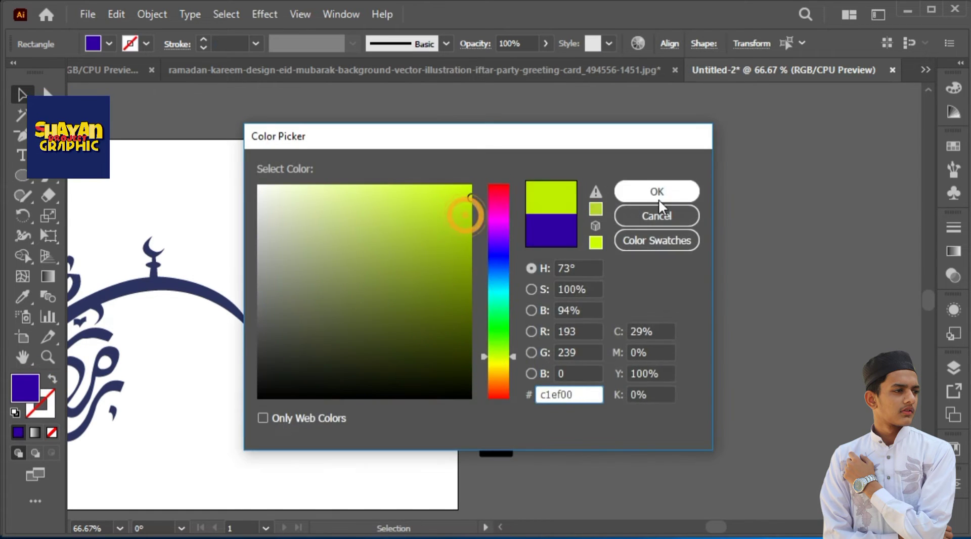
pyautogui.click(659, 193)
pyautogui.click(684, 181)
# - Copy the windows' lime fill to the lantern's upper and lower wide bands
pyautogui.click(505, 286)
pyautogui.keyDown('shift'); pyautogui.click(567, 408); pyautogui.keyUp('shift')
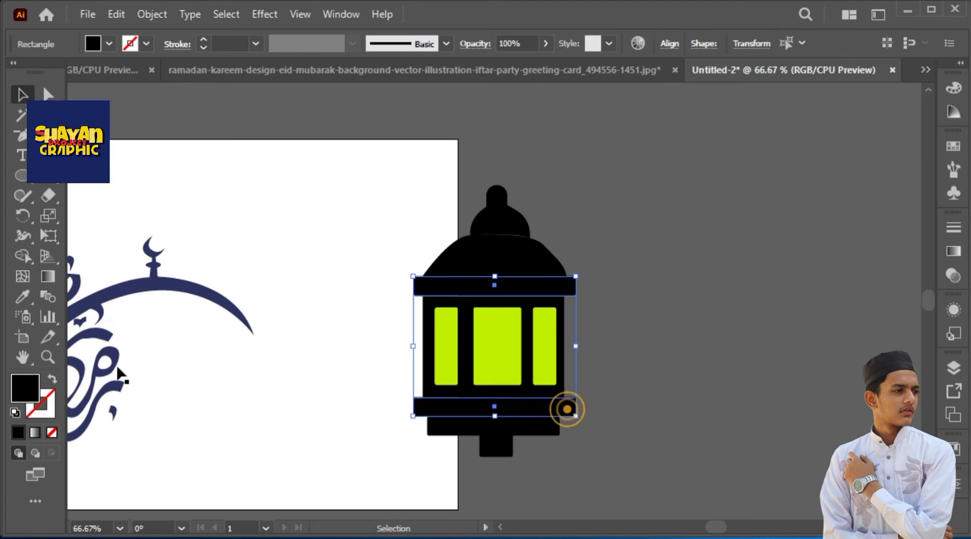
pyautogui.click(482, 328)
pyautogui.click(22, 95)
pyautogui.click(380, 103)
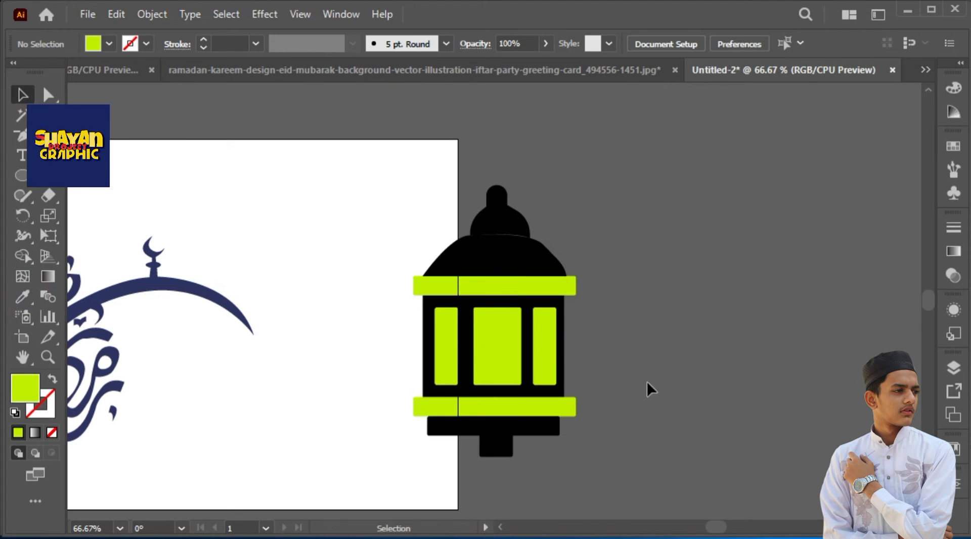
# - Round the lower corners of the small bottom piece of the lantern fully, to about 22.46 px
pyautogui.click(493, 452)
pyautogui.click(48, 95)
pyautogui.moveTo(543, 476); pyautogui.dragTo(469, 445)
pyautogui.moveTo(487, 449); pyautogui.dragTo(679, 430)
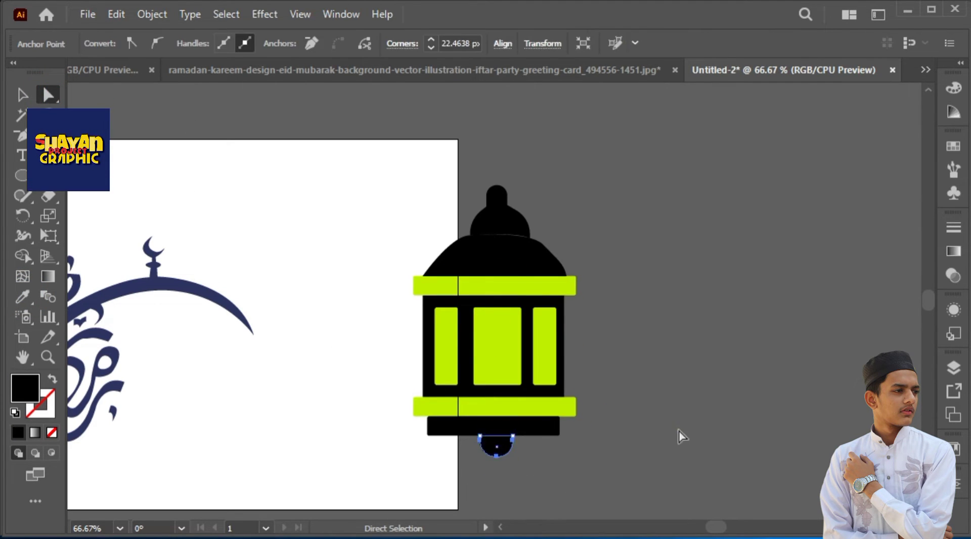
pyautogui.click(679, 436)
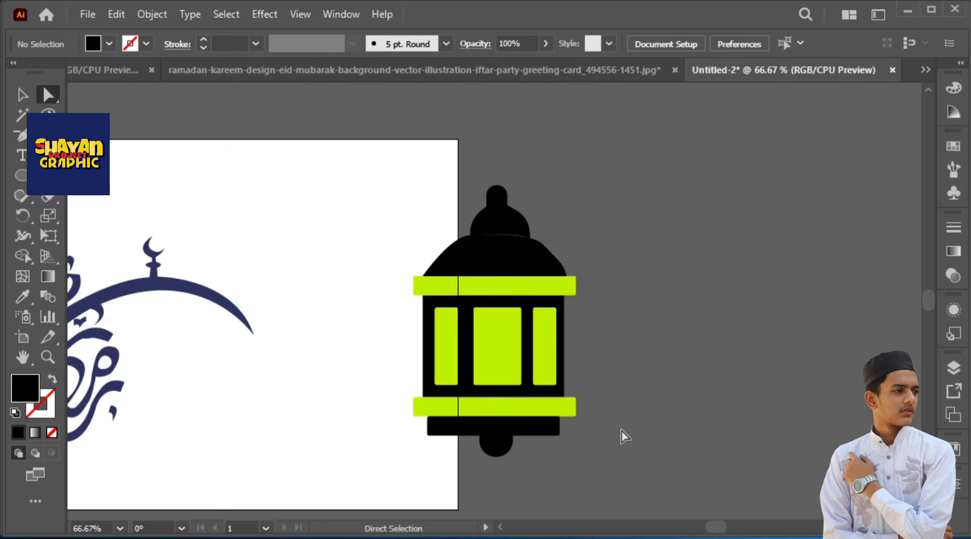
# - Scale the whole lantern down and place it on the artboard beside the end of the calligraphy's arc
pyautogui.click(574, 284)
pyautogui.click(744, 325)
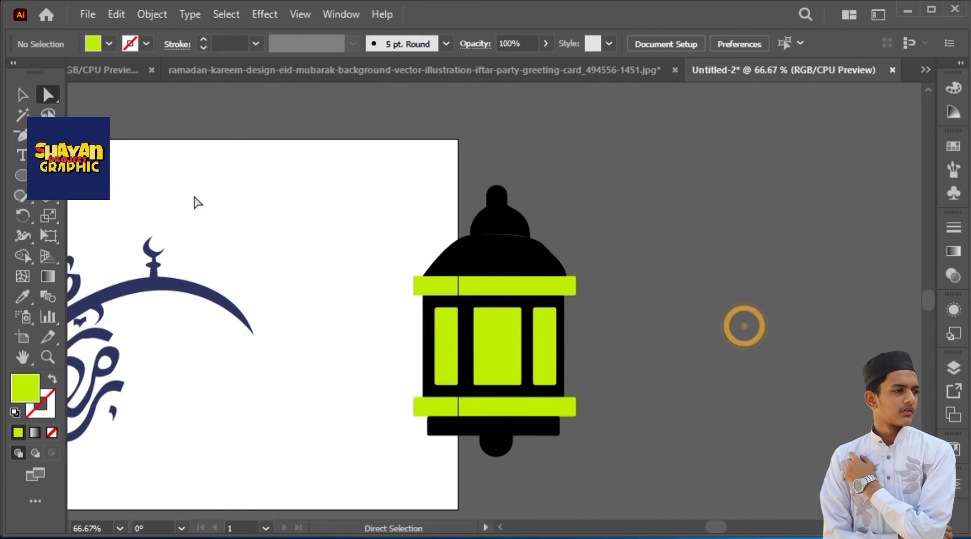
pyautogui.press('v')
pyautogui.moveTo(470, 268); pyautogui.dragTo(550, 269)
pyautogui.click(705, 450)
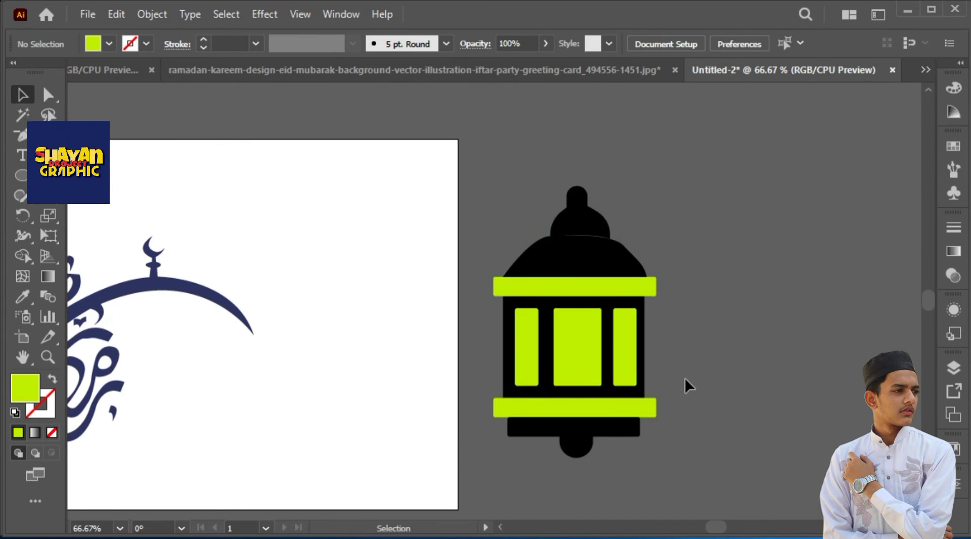
pyautogui.moveTo(695, 463); pyautogui.dragTo(519, 200)
pyautogui.moveTo(612, 262); pyautogui.dragTo(379, 309)
pyautogui.moveTo(423, 235); pyautogui.dragTo(377, 314)
pyautogui.moveTo(331, 389); pyautogui.dragTo(363, 372)
pyautogui.moveTo(410, 296); pyautogui.dragTo(385, 333)
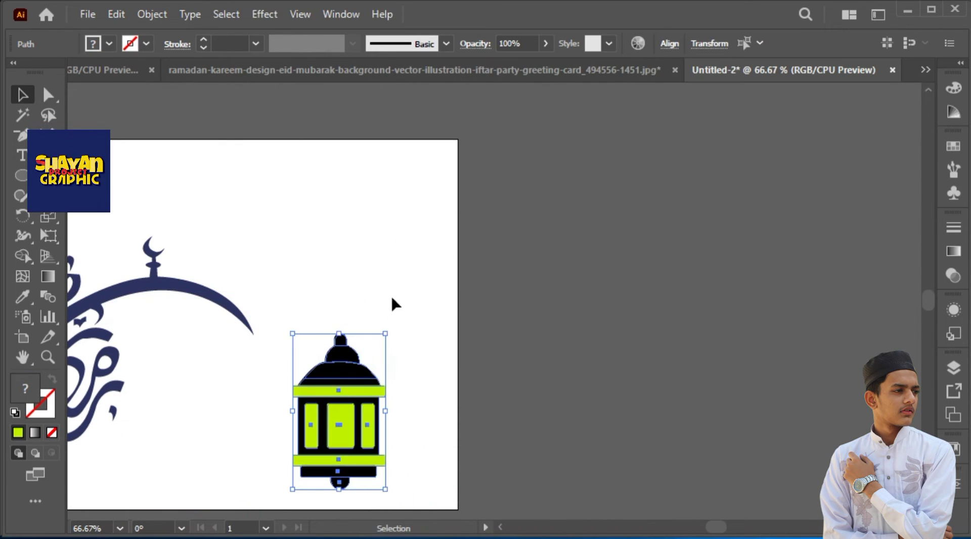
# - Draw a vertical hanging line up from the lantern's tip with a black 1 pt stroke, and select it together with the lantern
pyautogui.click(48, 135)
pyautogui.click(48, 156)
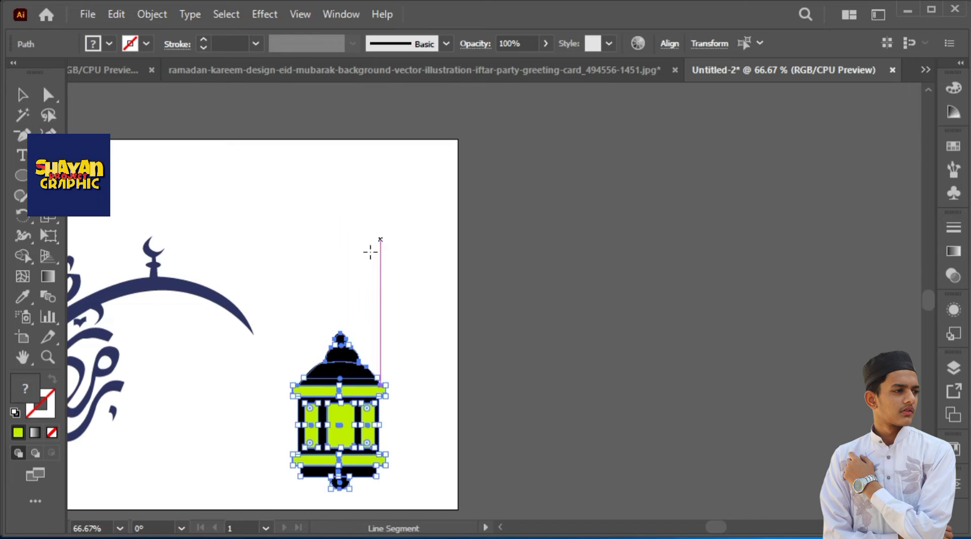
pyautogui.moveTo(341, 333); pyautogui.dragTo(341, 232)
pyautogui.click(15, 96)
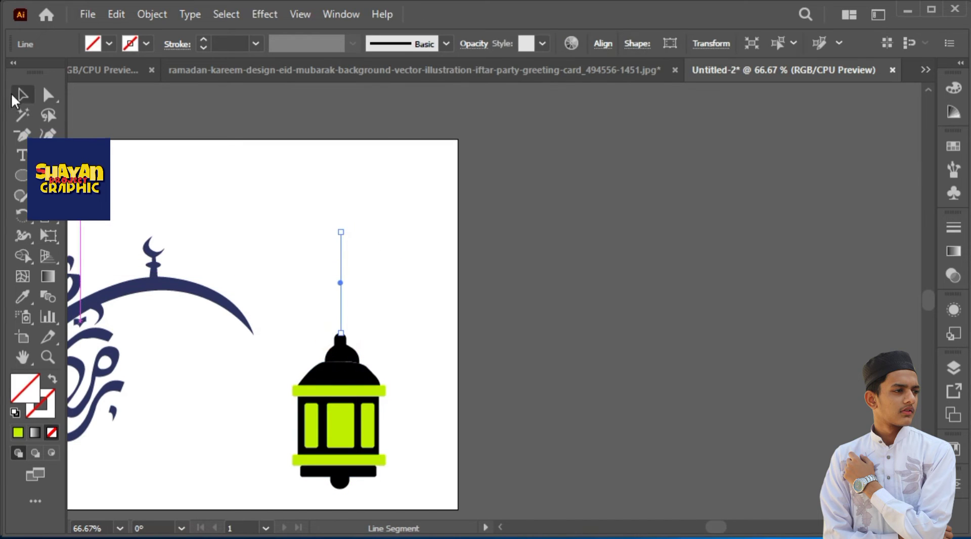
pyautogui.click(48, 410)
pyautogui.click(18, 433)
pyautogui.click(757, 193)
pyautogui.click(953, 88)
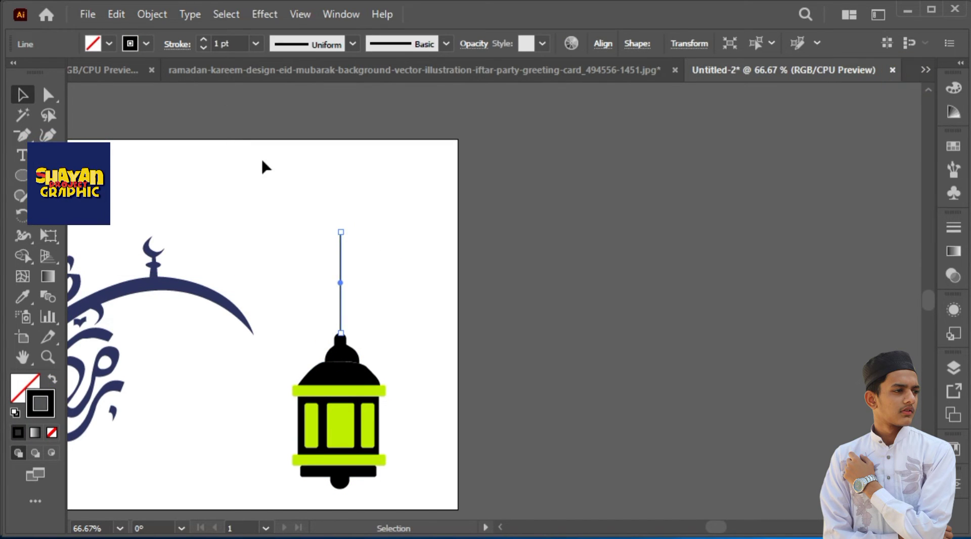
pyautogui.click(262, 161)
pyautogui.moveTo(278, 195); pyautogui.dragTo(378, 487)
pyautogui.scroll(-3, 335, 331)
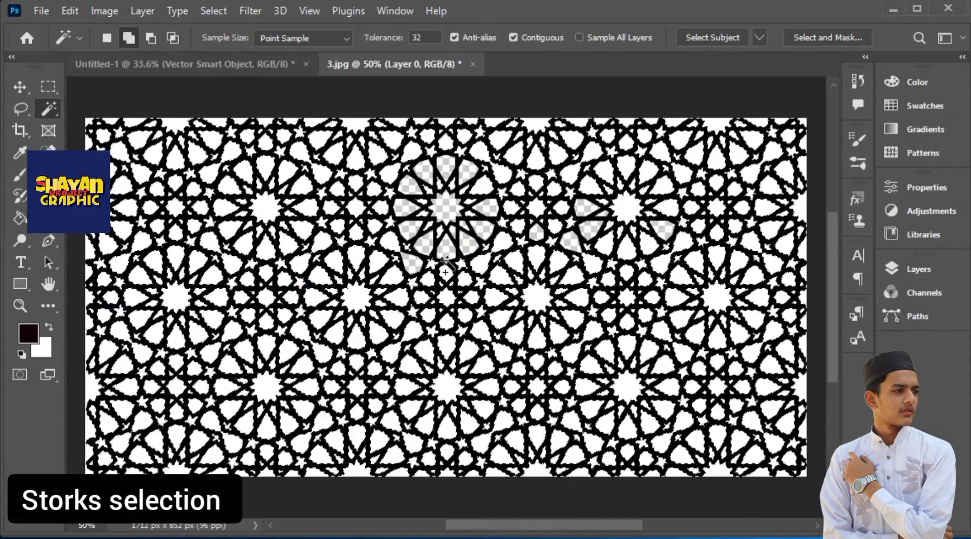
# - Switch to Photoshop and delete the pattern's Vector Smart Object layer from the Untitled-1 document
pyautogui.click(214, 64)
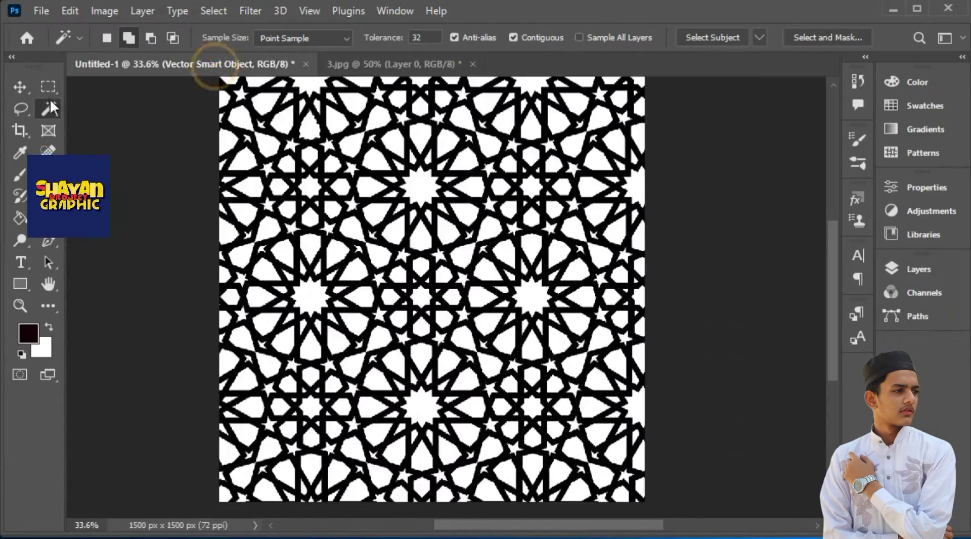
pyautogui.press('v')
pyautogui.moveTo(303, 116); pyautogui.dragTo(375, 167)
pyautogui.click(400, 218)
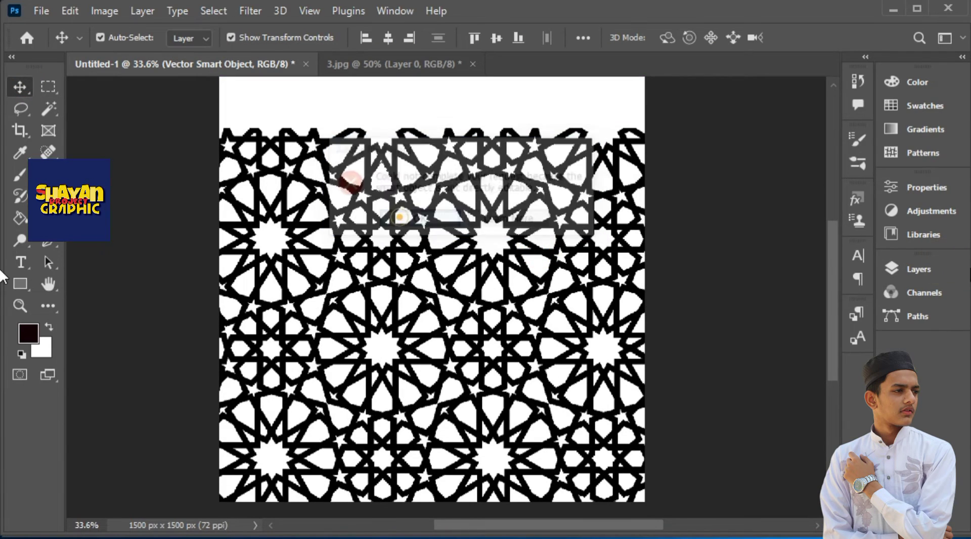
pyautogui.click(926, 269)
pyautogui.moveTo(811, 299); pyautogui.dragTo(848, 507)
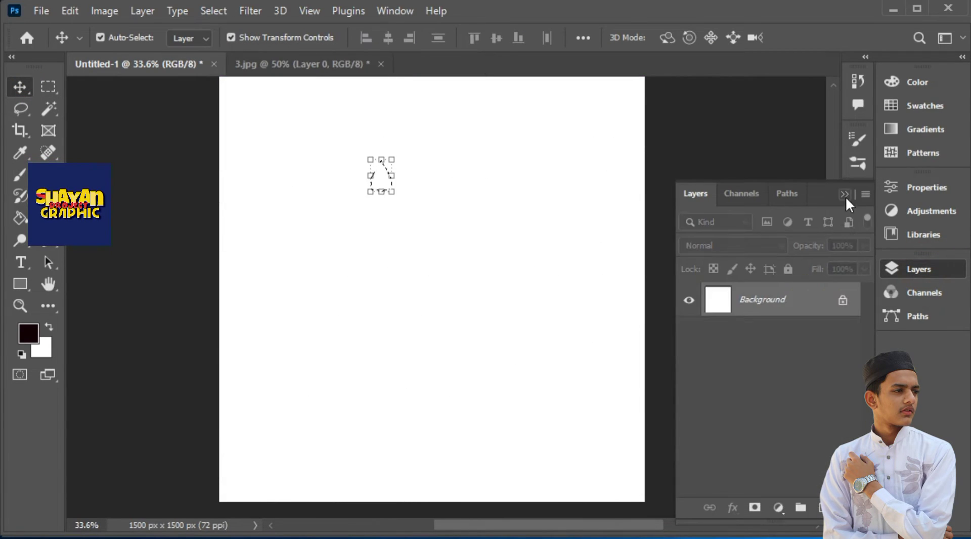
pyautogui.click(844, 195)
# - Copy the geometric pattern from 3.jpg into Untitled-1, enlarge it to about 157% and align it with the canvas's upper edge
pyautogui.click(251, 71)
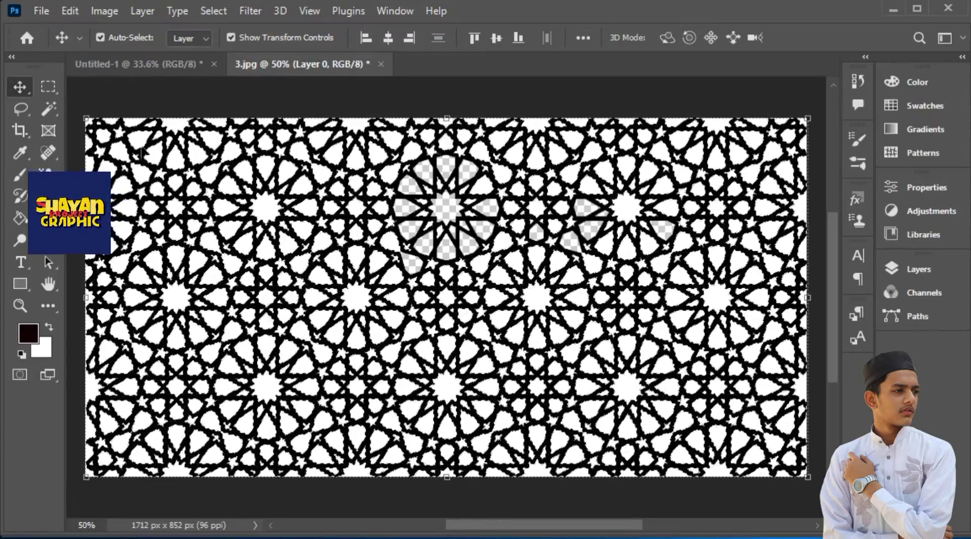
pyautogui.moveTo(146, 74); pyautogui.dragTo(426, 285)
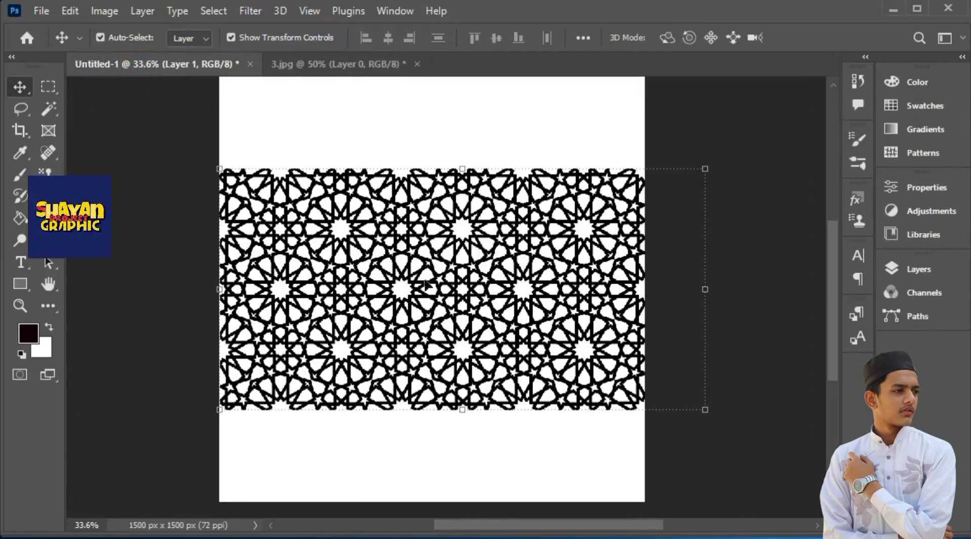
pyautogui.moveTo(705, 290); pyautogui.dragTo(838, 293)
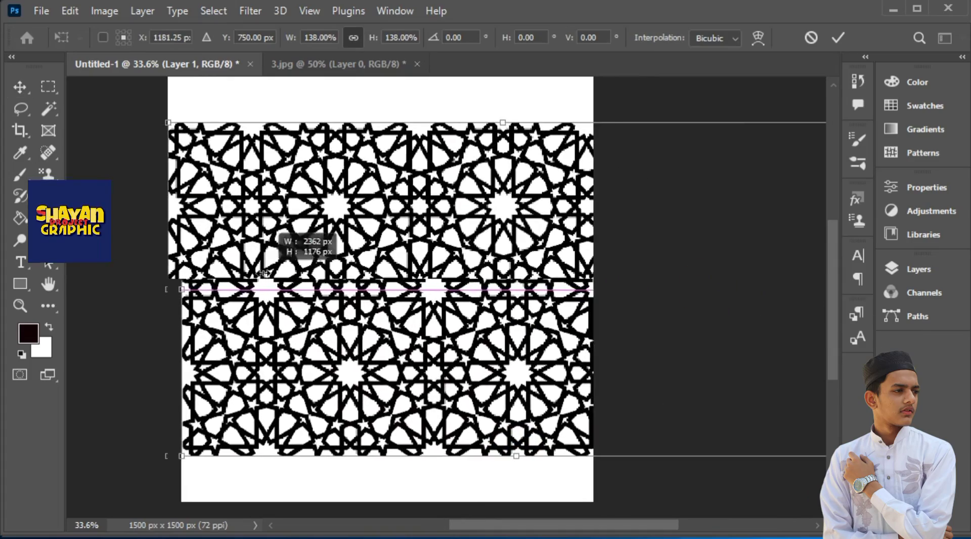
pyautogui.moveTo(502, 123); pyautogui.dragTo(501, 76)
pyautogui.moveTo(486, 263); pyautogui.dragTo(402, 228)
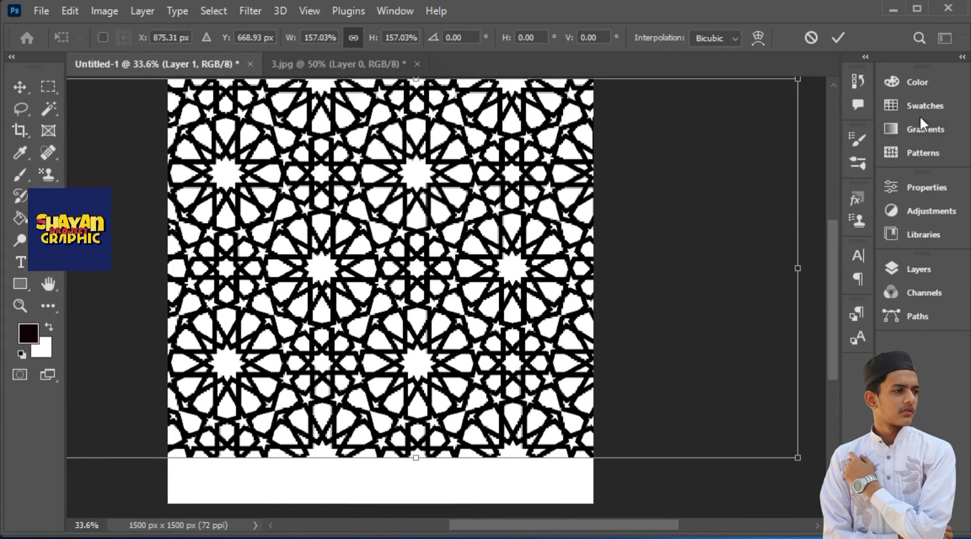
pyautogui.click(838, 37)
# - Apply a Color Overlay in pale cyan cefaf9 to the pattern's Layer 1
pyautogui.click(923, 153)
pyautogui.click(913, 271)
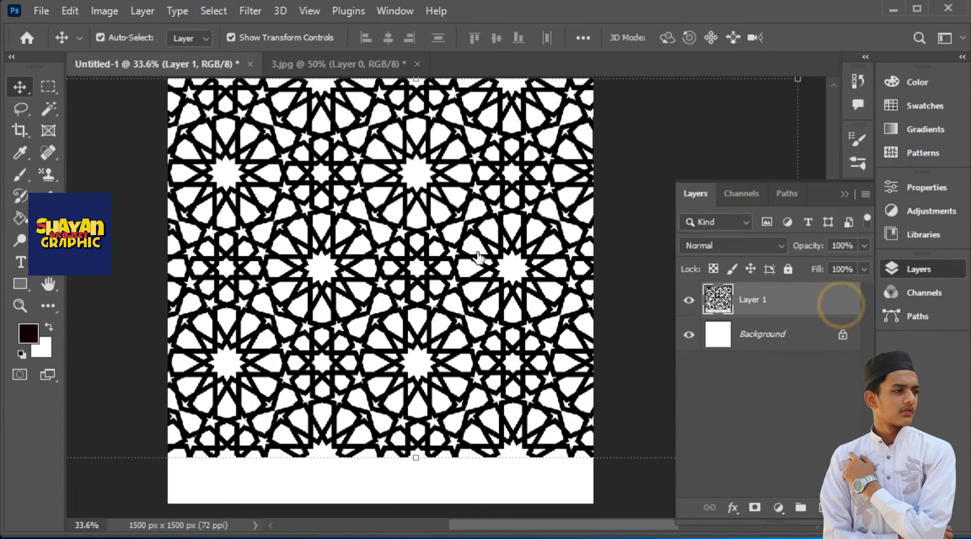
pyautogui.doubleClick(841, 305)
pyautogui.click(329, 412)
pyautogui.click(385, 412)
pyautogui.click(715, 246)
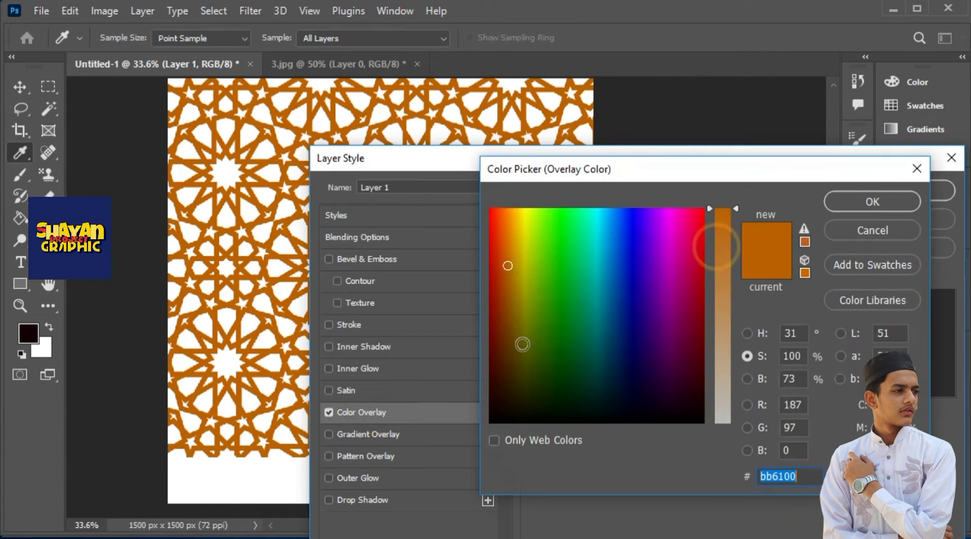
pyautogui.click(592, 218)
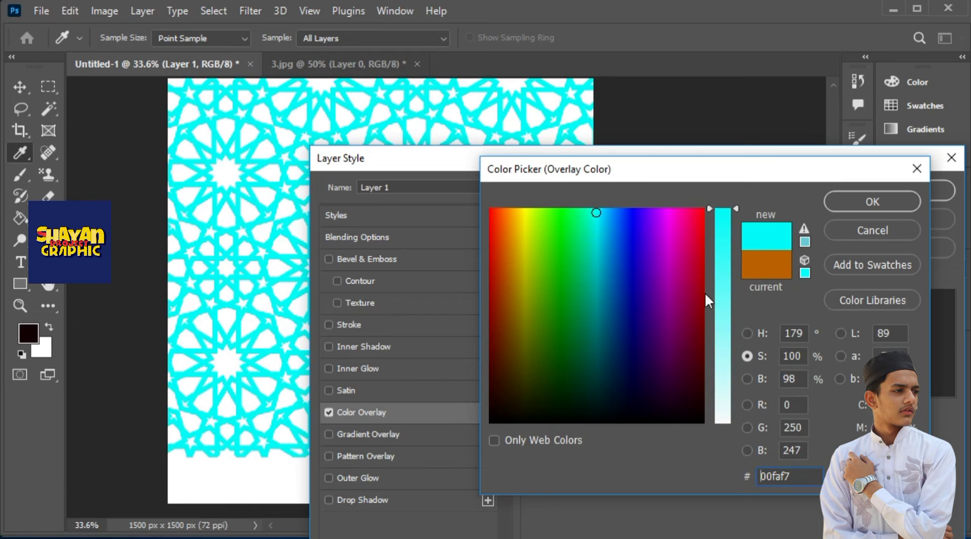
pyautogui.moveTo(707, 301); pyautogui.dragTo(726, 385)
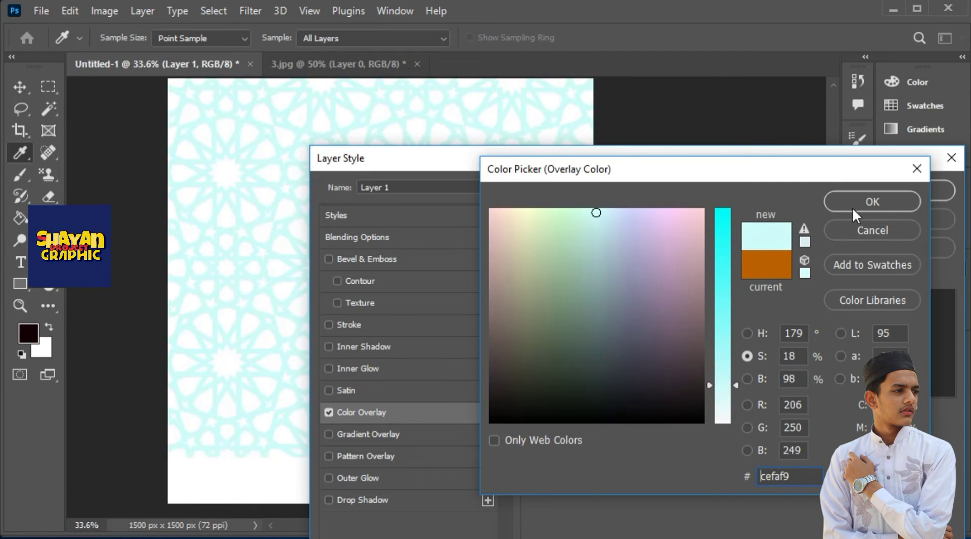
pyautogui.click(853, 209)
pyautogui.click(907, 191)
# - Scale the pattern down to 63.5% and position it across the upper part of the canvas
pyautogui.moveTo(414, 452); pyautogui.dragTo(437, 258)
pyautogui.moveTo(651, 203); pyautogui.dragTo(628, 202)
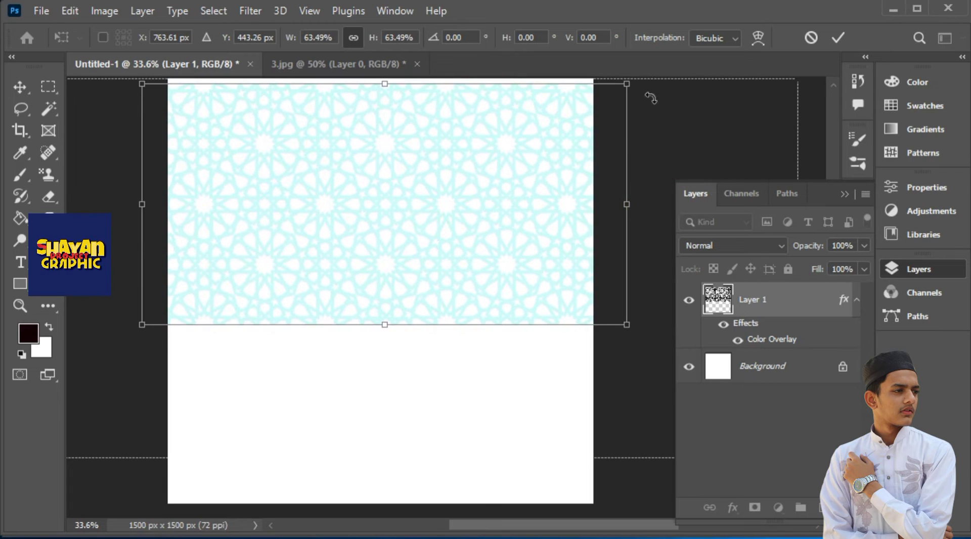
pyautogui.moveTo(638, 80)
pyautogui.mouseDown()
pyautogui.moveTo(546, 388)
pyautogui.moveTo(640, 81)
pyautogui.mouseUp()
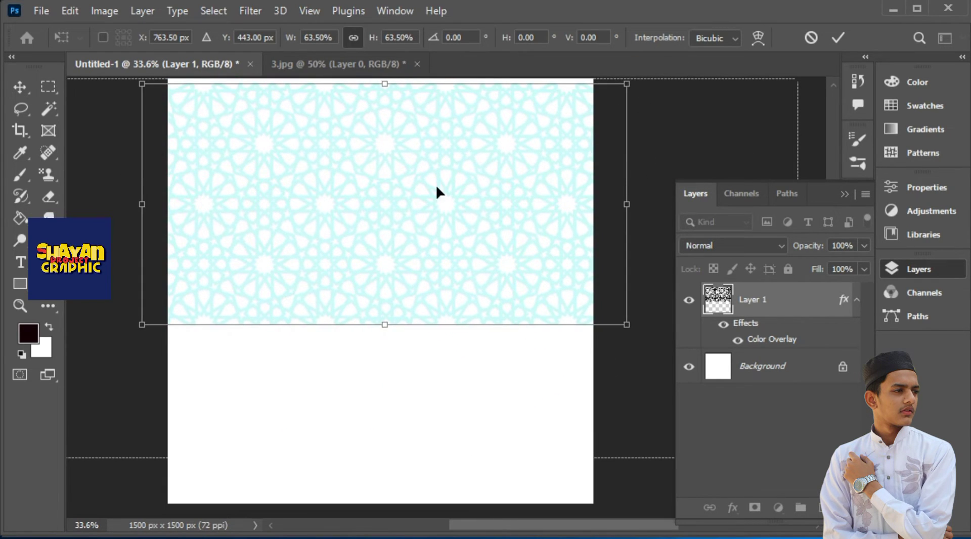
pyautogui.click(838, 38)
# - Change the pattern's Color Overlay to a slightly stronger light cyan
pyautogui.doubleClick(782, 340)
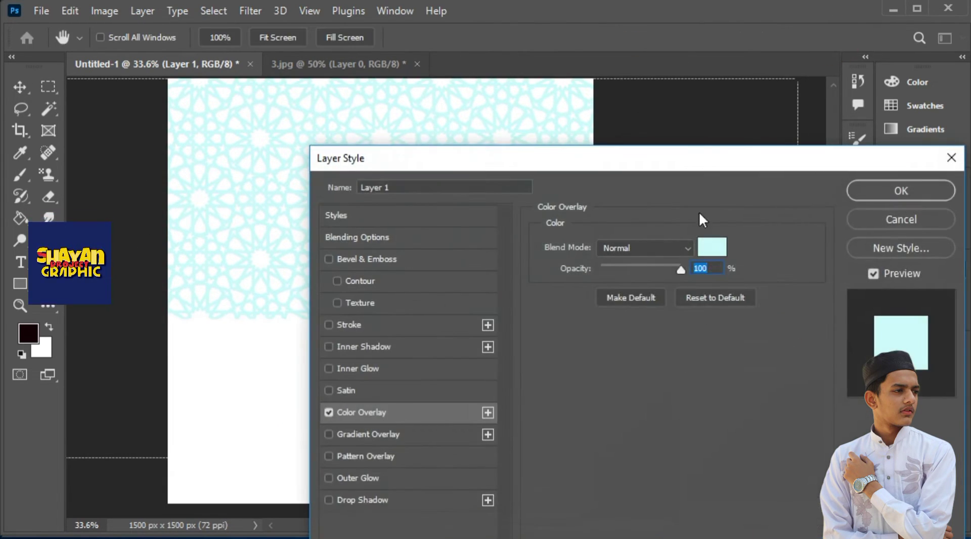
pyautogui.click(816, 155)
pyautogui.moveTo(722, 317); pyautogui.dragTo(737, 390)
pyautogui.click(873, 201)
pyautogui.press('Return')
# - Bring the lantern from Illustrator into Photoshop's Untitled-1, enlarge it slightly and hang it from the canvas's upper edge toward the right
pyautogui.hotkey('alt', 'Tab')
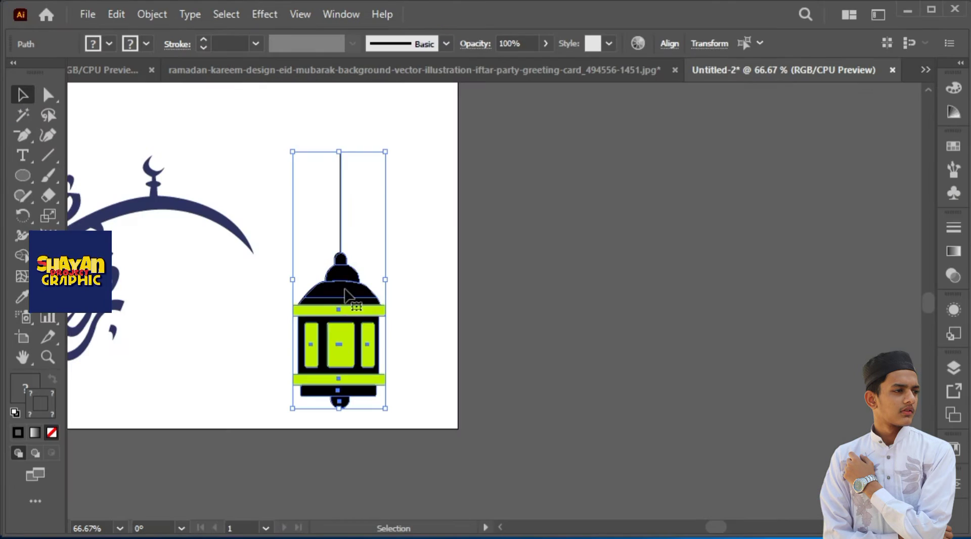
pyautogui.moveTo(340, 282); pyautogui.dragTo(427, 195)
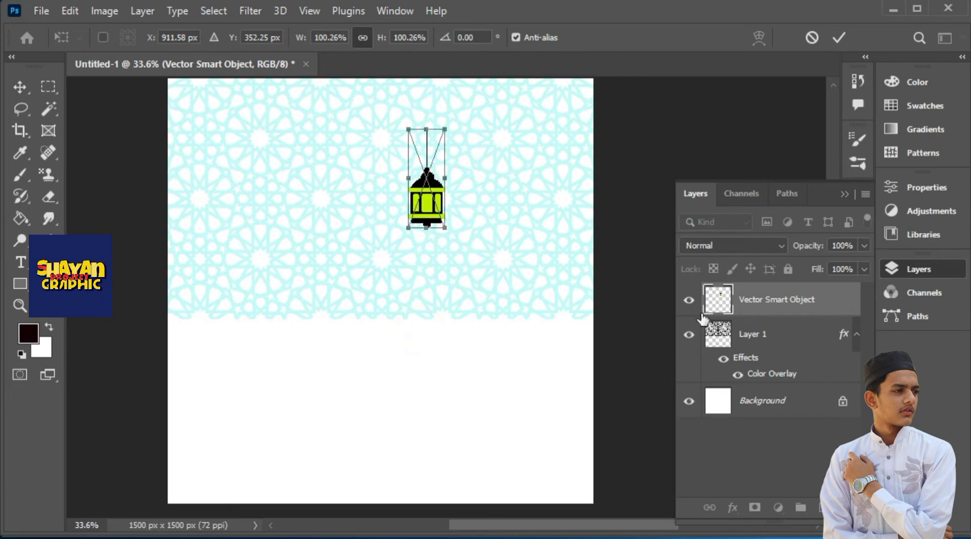
pyautogui.moveTo(440, 127); pyautogui.dragTo(447, 120)
pyautogui.moveTo(447, 189); pyautogui.dragTo(548, 189)
pyautogui.press('Return')
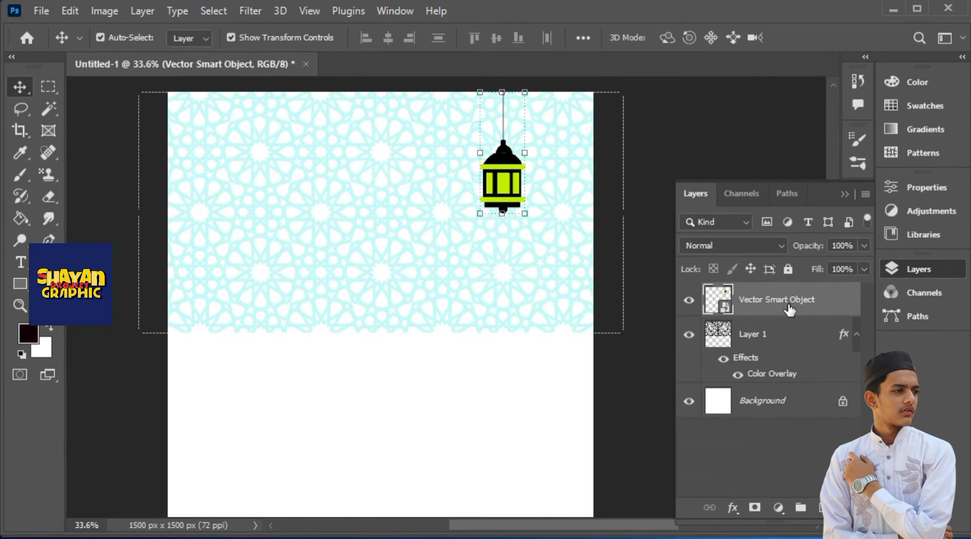
# - Paste a second lantern, enlarge it to about 173.5% and hang it from the canvas's upper edge, just left of the first
pyautogui.hotkey('ctrl', 'v')
pyautogui.moveTo(407, 295); pyautogui.dragTo(451, 227)
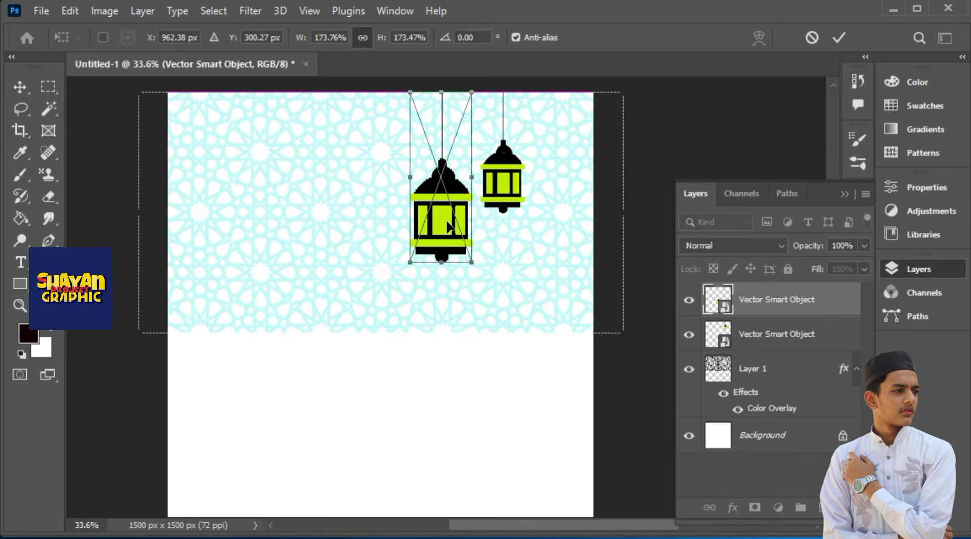
pyautogui.hotkey('ctrl', 'f')
pyautogui.press('Escape')
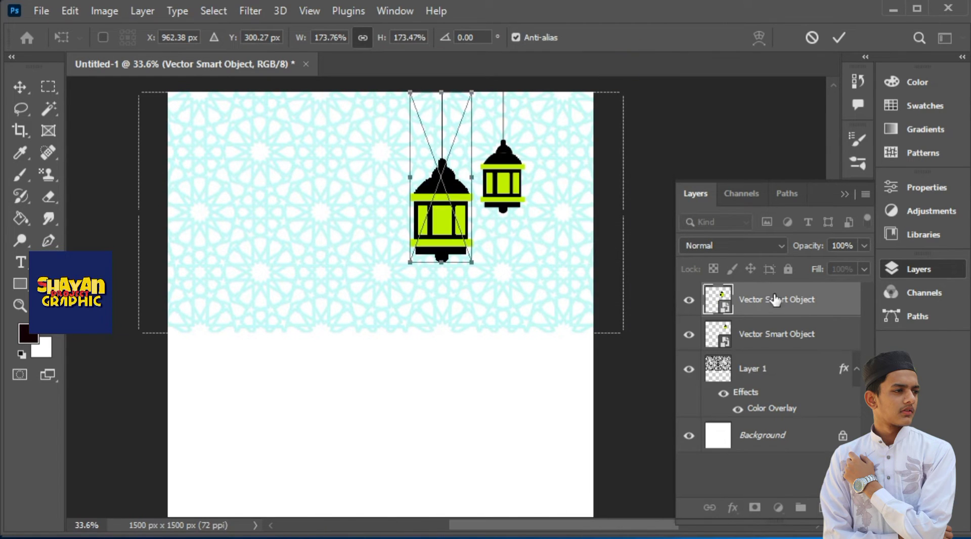
pyautogui.click(839, 37)
# - Paste a third lantern at 114.38% scale and hang it from the upper edge, left of the large lantern
pyautogui.hotkey('ctrl', 'v')
pyautogui.moveTo(379, 334); pyautogui.dragTo(385, 207)
pyautogui.moveTo(347, 177); pyautogui.dragTo(347, 165)
pyautogui.moveTo(384, 197); pyautogui.dragTo(389, 177)
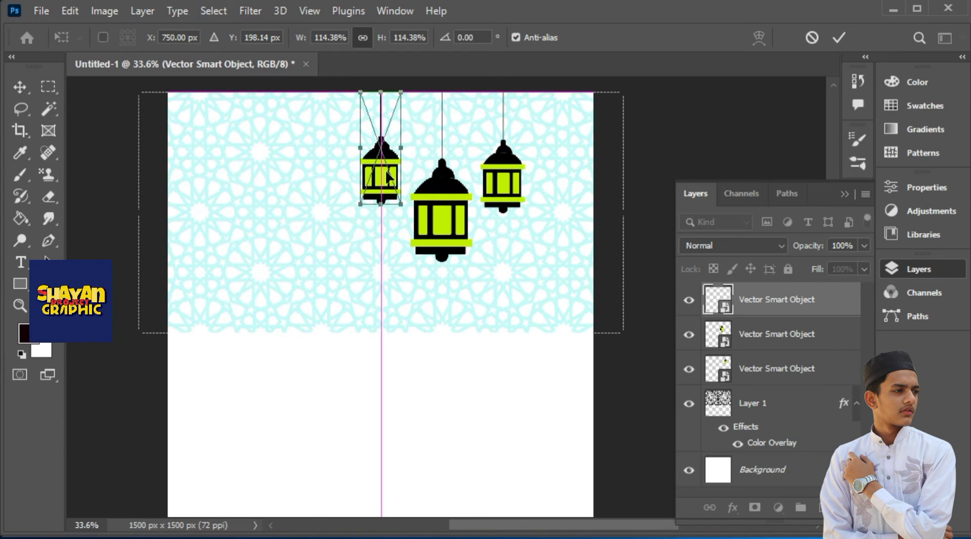
pyautogui.click(839, 37)
# - Lock the pattern's Layer 1 and move the three lanterns together to the horizontal middle of the canvas
pyautogui.click(786, 409)
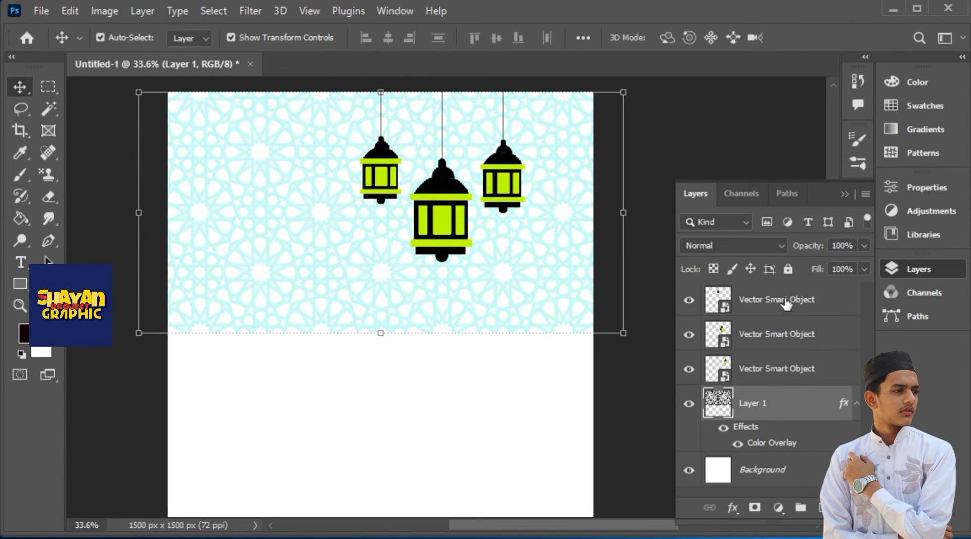
pyautogui.click(845, 195)
pyautogui.moveTo(333, 161); pyautogui.dragTo(514, 180)
pyautogui.moveTo(515, 180); pyautogui.dragTo(461, 181)
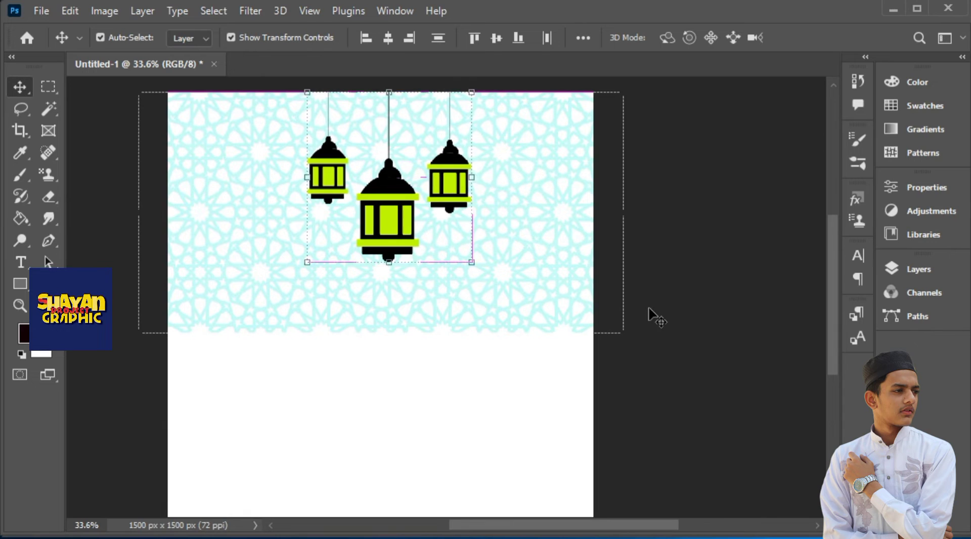
# - Add a linear Gradient fill layer at 90° and set its starting colour stop to blue-violet
pyautogui.click(919, 269)
pyautogui.click(778, 508)
pyautogui.click(829, 226)
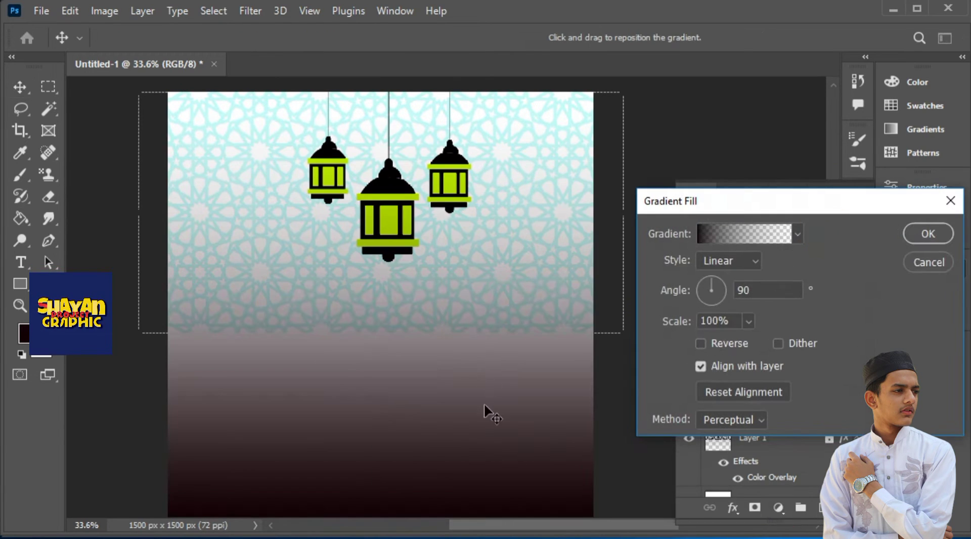
pyautogui.click(793, 234)
pyautogui.doubleClick(608, 389)
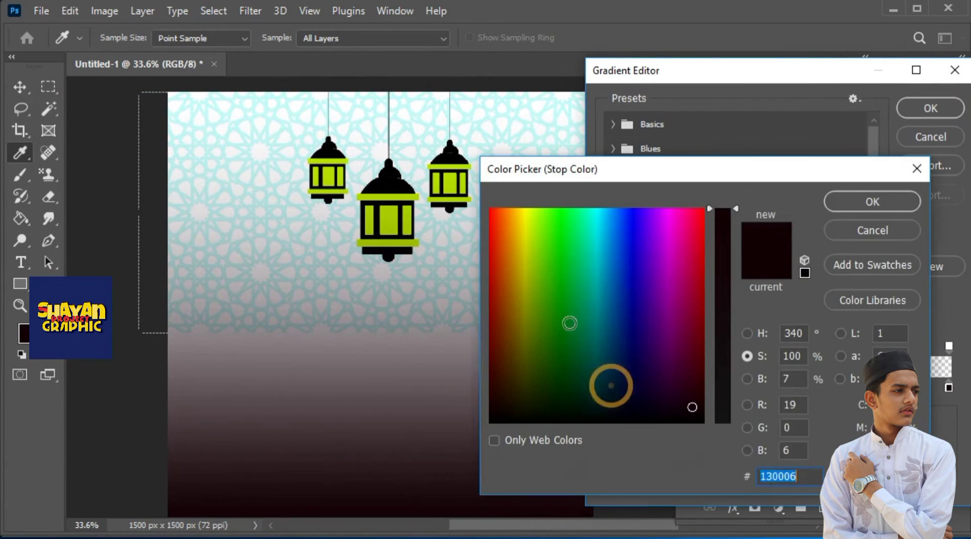
pyautogui.click(631, 247)
pyautogui.moveTo(613, 275); pyautogui.dragTo(657, 273)
pyautogui.click(900, 202)
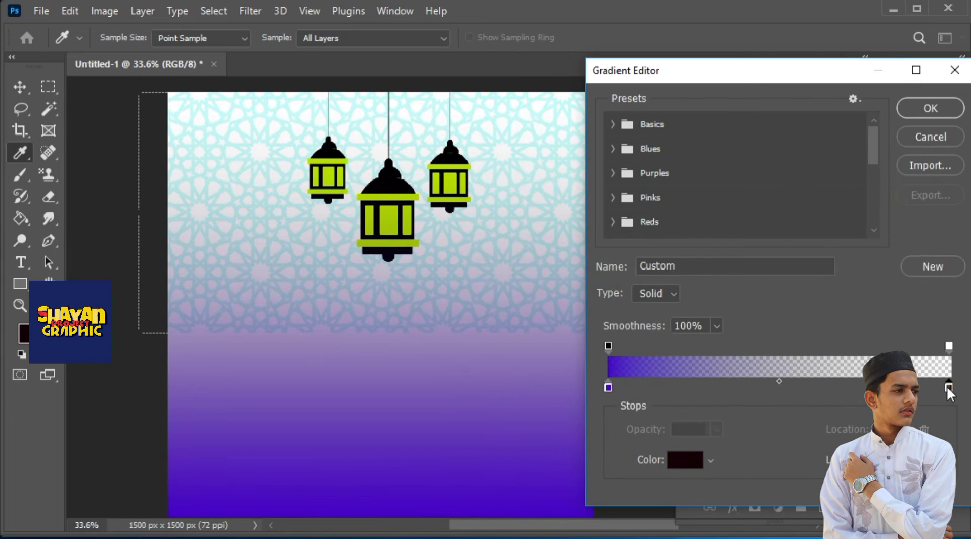
# - Set the gradient's end colour stop to crimson and remove its 0% opacity stop
pyautogui.doubleClick(948, 387)
pyautogui.click(693, 246)
pyautogui.click(559, 326)
pyautogui.click(525, 249)
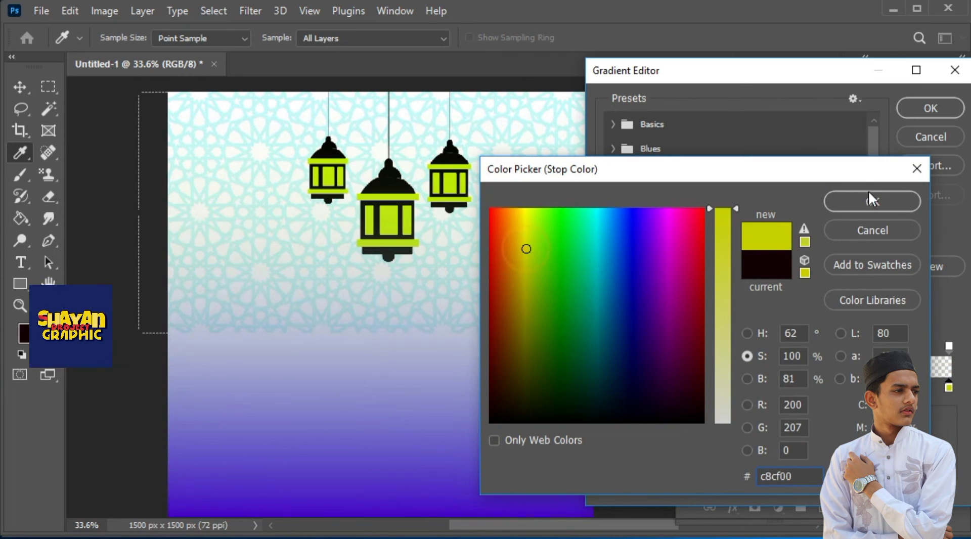
pyautogui.click(855, 197)
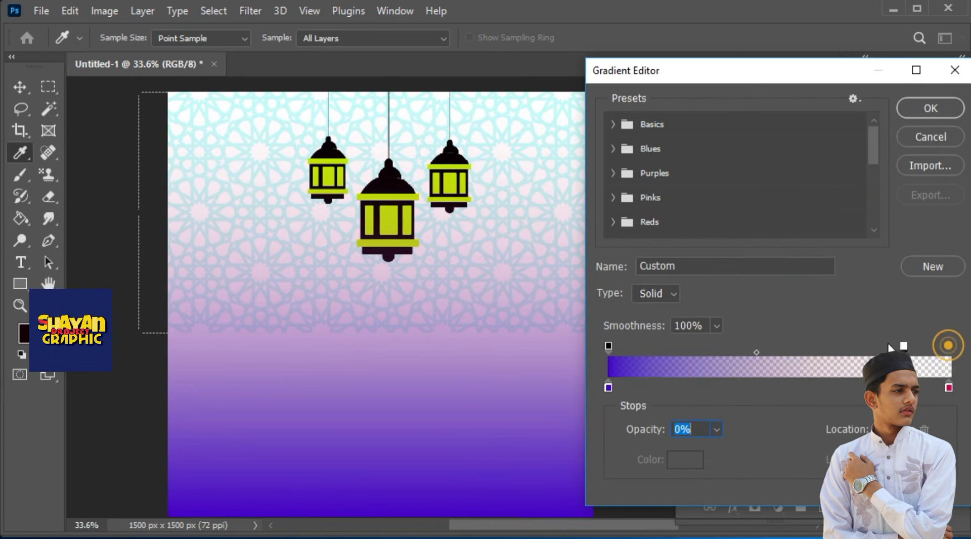
pyautogui.moveTo(890, 347); pyautogui.dragTo(923, 360)
# - Apply the gradient fill and move its layer below the pattern's Layer 1
pyautogui.click(930, 109)
pyautogui.click(925, 232)
pyautogui.moveTo(809, 297); pyautogui.dragTo(825, 458)
pyautogui.click(531, 319)
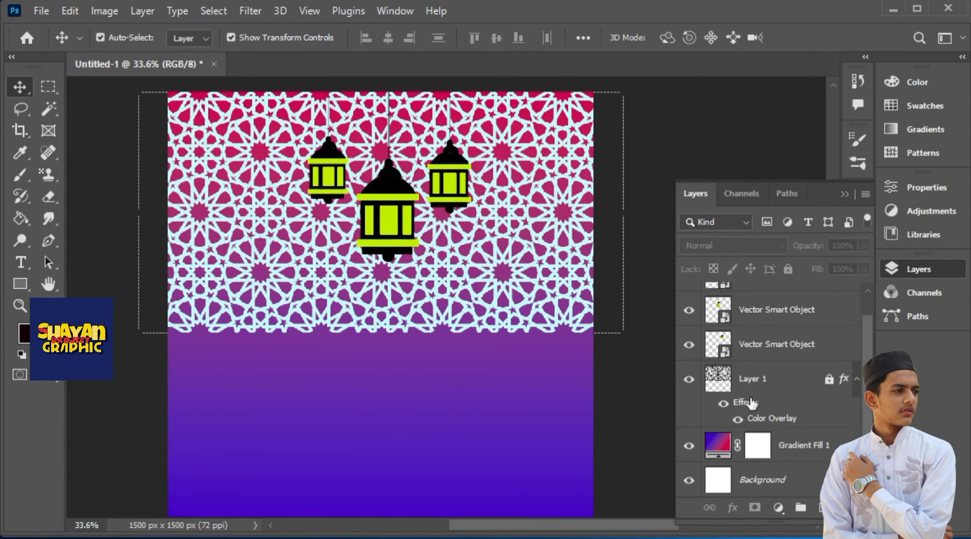
# - Change the end colour stop of Gradient Fill 1 to light grey d2cfd2
pyautogui.doubleClick(715, 452)
pyautogui.click(761, 230)
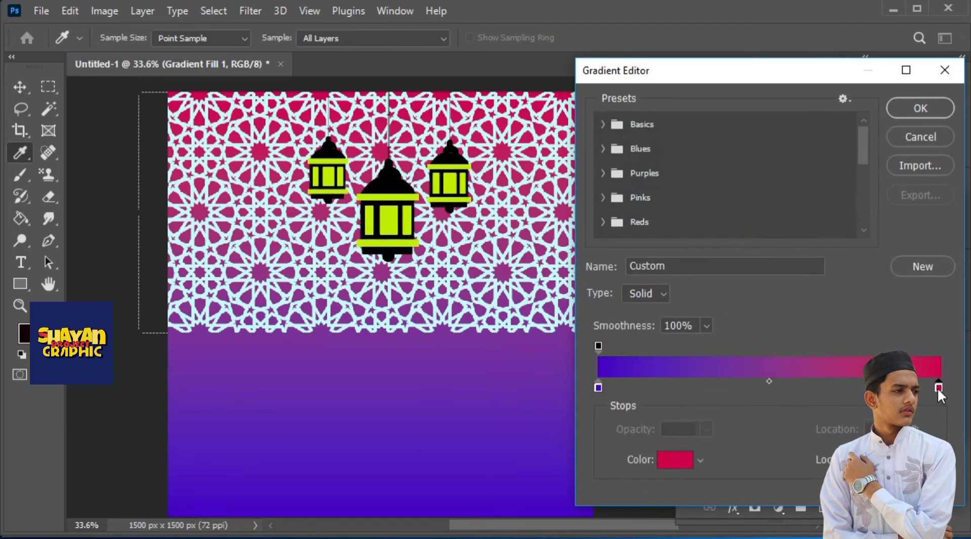
pyautogui.doubleClick(938, 387)
pyautogui.moveTo(728, 393); pyautogui.dragTo(731, 443)
pyautogui.click(863, 200)
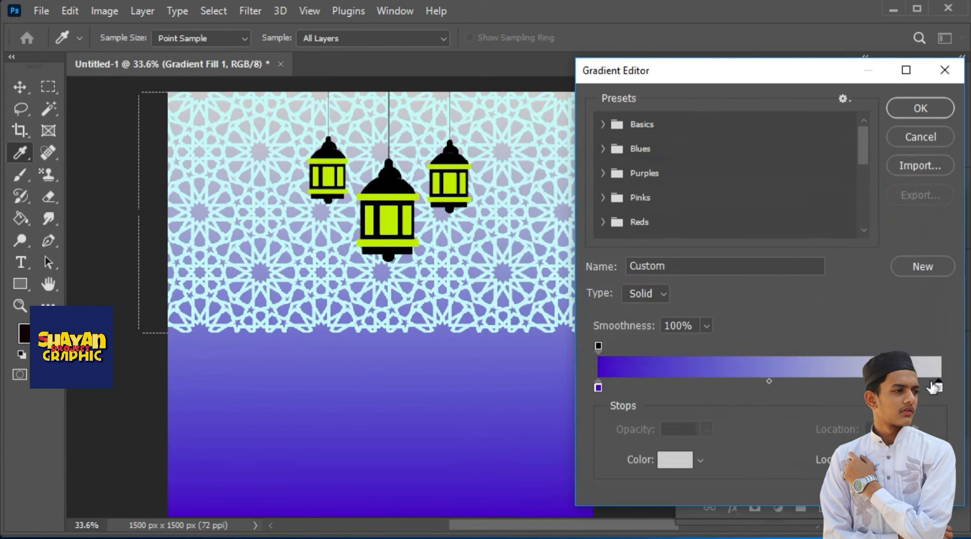
pyautogui.doubleClick(938, 387)
pyautogui.moveTo(697, 215); pyautogui.dragTo(672, 247)
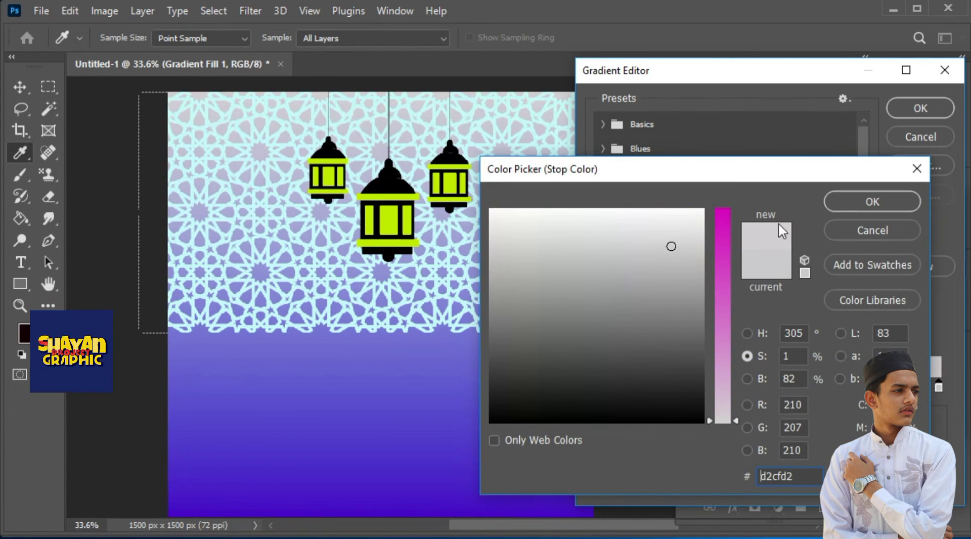
pyautogui.click(841, 197)
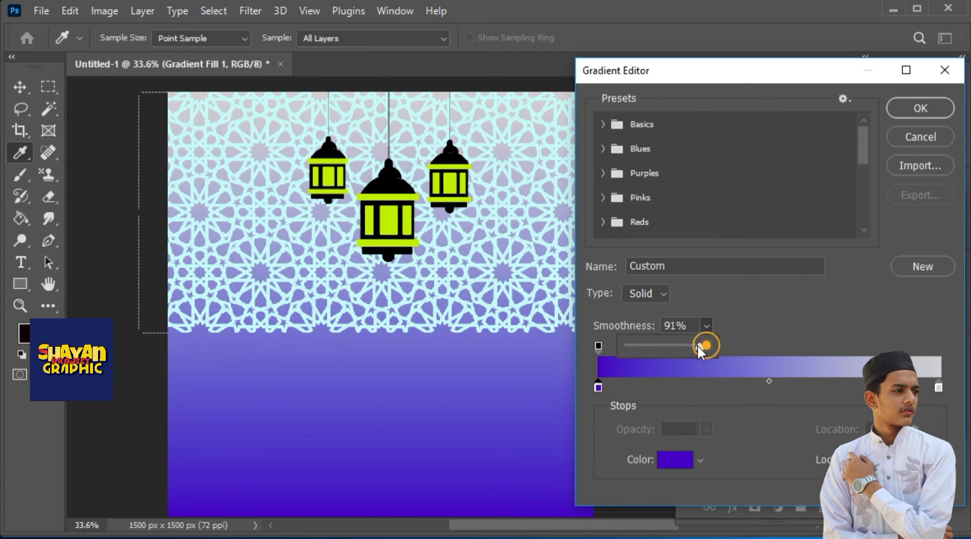
# - Set the gradient's smoothness to 14% and apply the edited gradient fill
pyautogui.moveTo(632, 344); pyautogui.dragTo(639, 348)
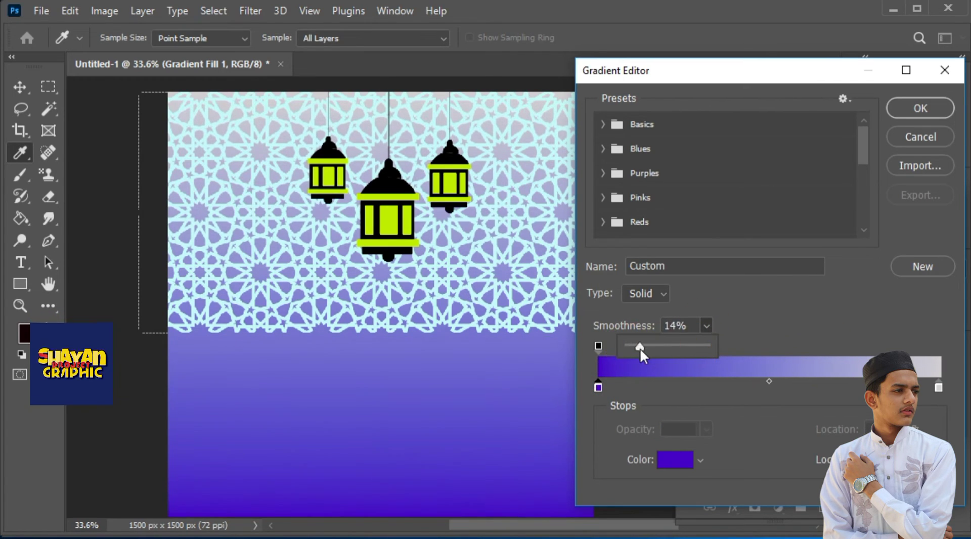
pyautogui.click(920, 108)
pyautogui.click(927, 226)
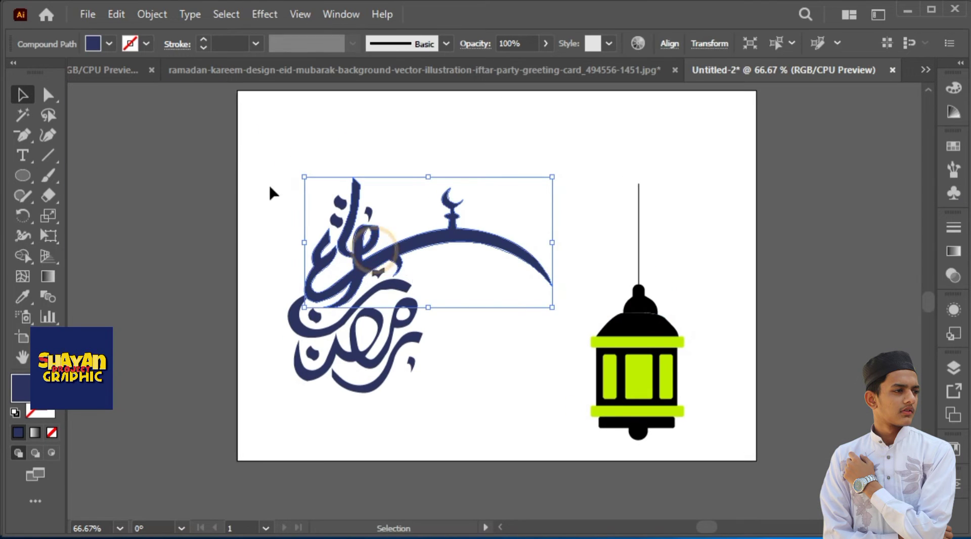
# - Copy the calligraphy from Illustrator into Photoshop's Untitled-1, enlarge it below the lanterns and raise its layer above the pattern
pyautogui.click(490, 238)
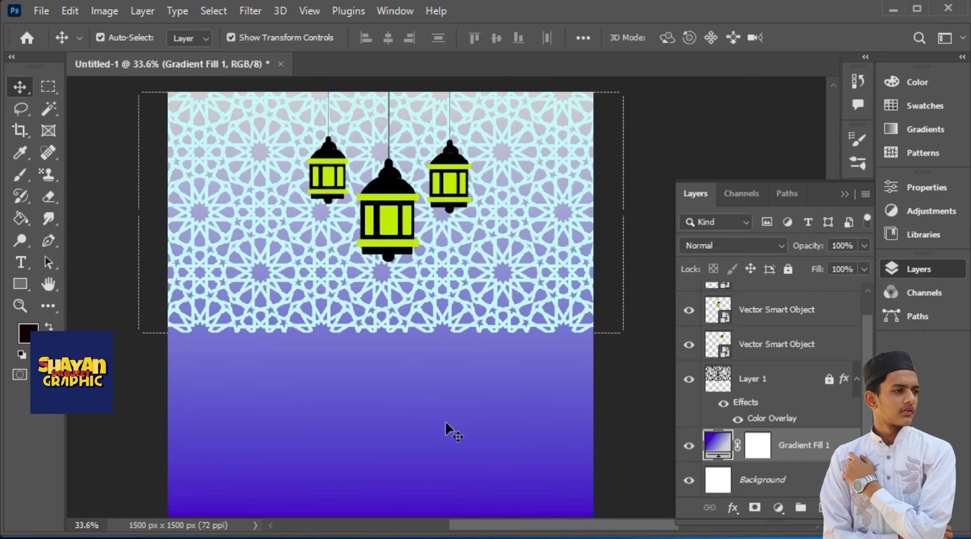
pyautogui.hotkey('ctrl', 'v')
pyautogui.moveTo(503, 377); pyautogui.dragTo(585, 443)
pyautogui.moveTo(485, 368); pyautogui.dragTo(412, 302)
pyautogui.press('Return')
pyautogui.moveTo(786, 446); pyautogui.dragTo(791, 328)
pyautogui.moveTo(868, 383); pyautogui.dragTo(873, 338)
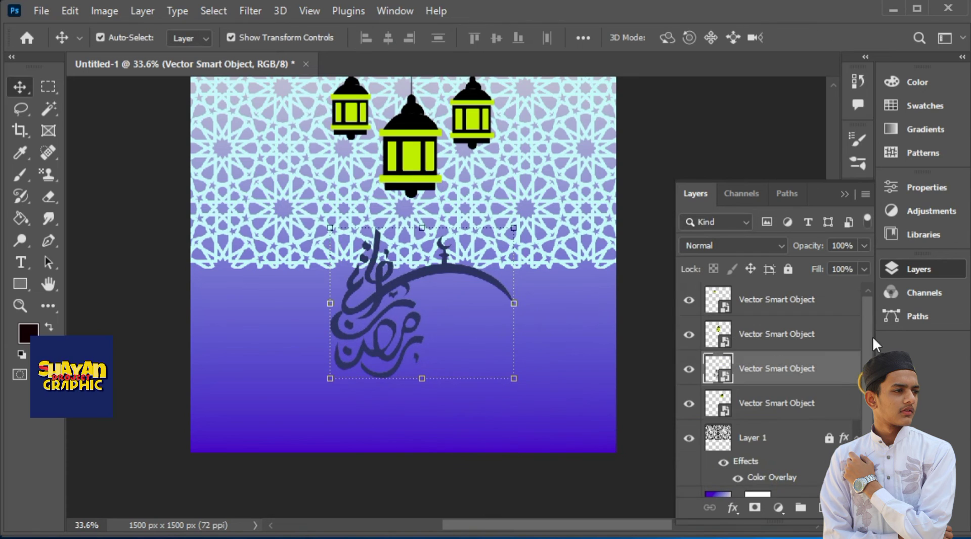
# - Enlarge the calligraphy to about 274% and position it beneath the lanterns over the pattern's lower edge
pyautogui.hotkey('ctrl', 't')
pyautogui.moveTo(514, 379); pyautogui.dragTo(586, 438)
pyautogui.moveTo(401, 315); pyautogui.dragTo(354, 277)
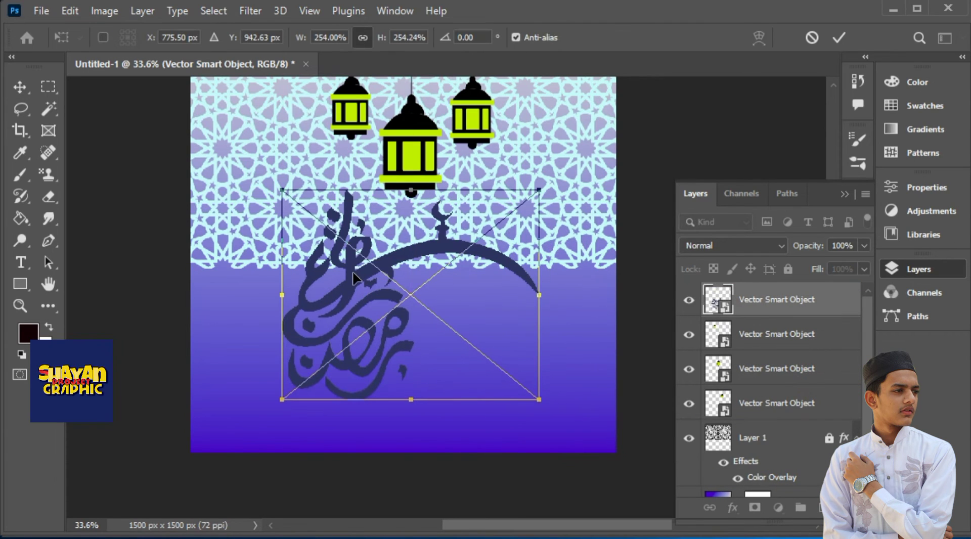
pyautogui.moveTo(539, 295); pyautogui.dragTo(559, 303)
pyautogui.moveTo(440, 246); pyautogui.dragTo(442, 256)
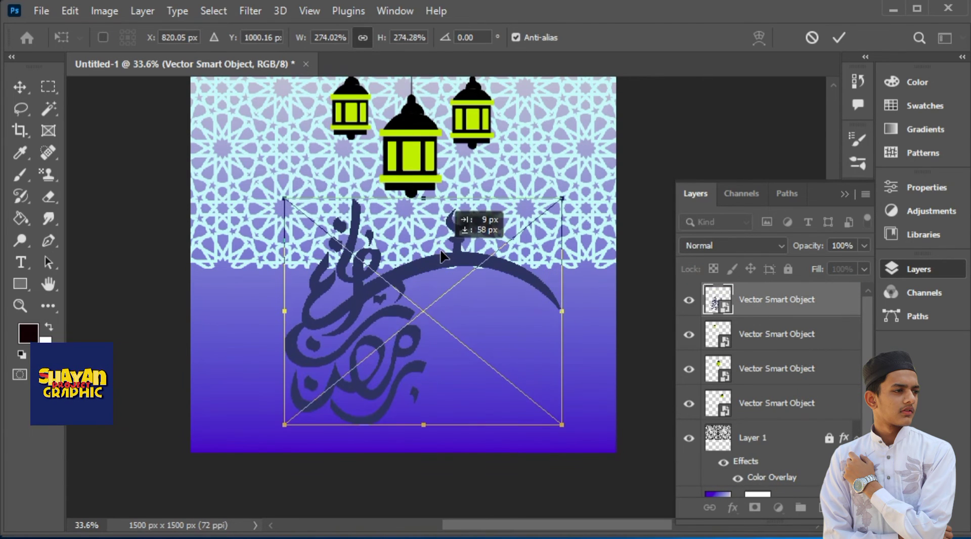
# - Add a Drop Shadow and an 11 px outside Stroke in light cyan to the calligraphy layer
pyautogui.doubleClick(794, 302)
pyautogui.click(729, 398)
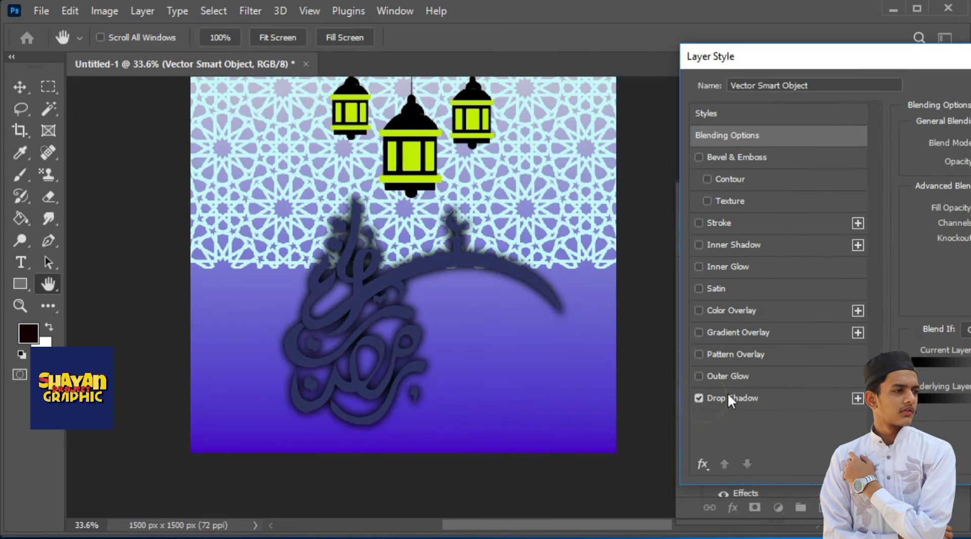
pyautogui.click(698, 223)
pyautogui.moveTo(767, 68); pyautogui.dragTo(602, 65)
pyautogui.click(546, 220)
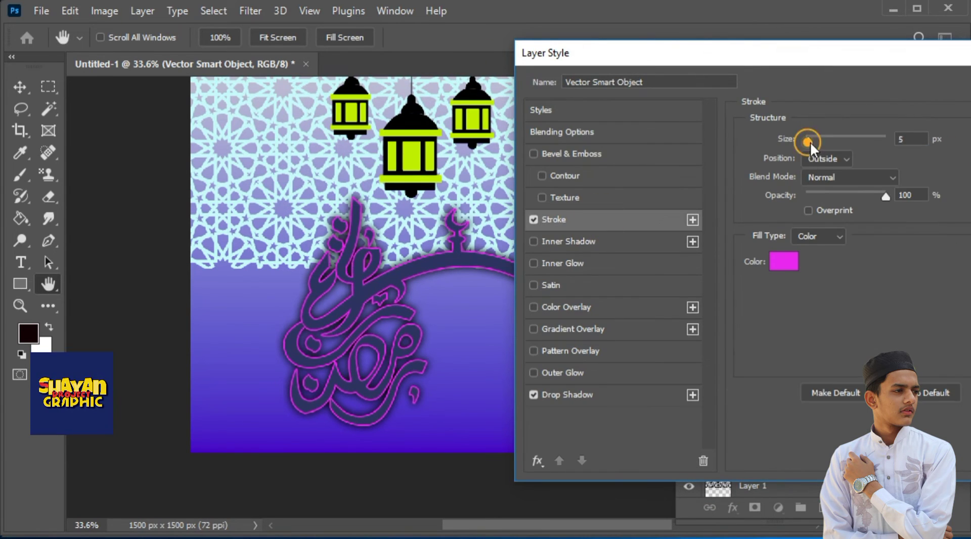
pyautogui.moveTo(810, 142); pyautogui.dragTo(815, 141)
pyautogui.click(781, 259)
pyautogui.click(603, 219)
pyautogui.moveTo(723, 242); pyautogui.dragTo(723, 348)
pyautogui.click(854, 202)
pyautogui.scroll(-4, 910, 145)
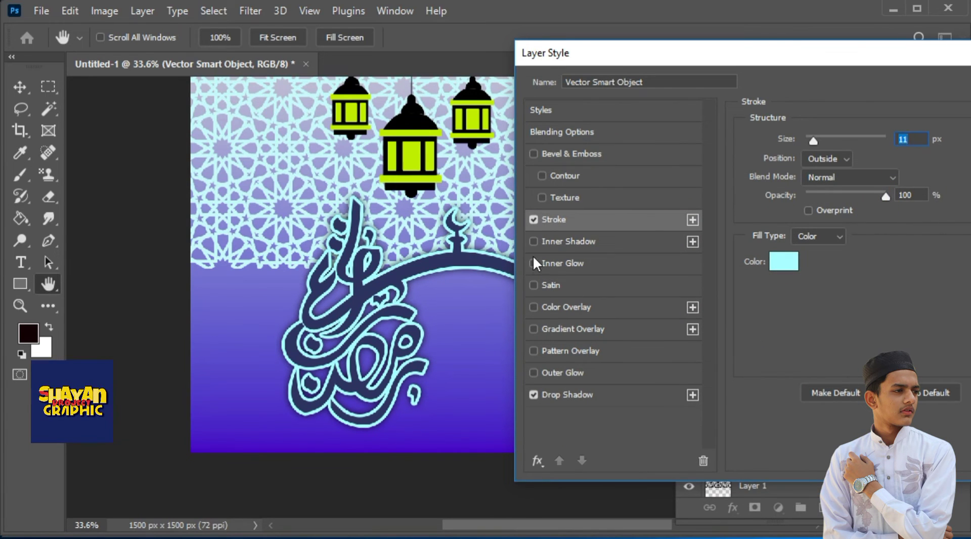
# - Add an Inner Shadow effect to the calligraphy and leave Inner Glow off
pyautogui.click(534, 241)
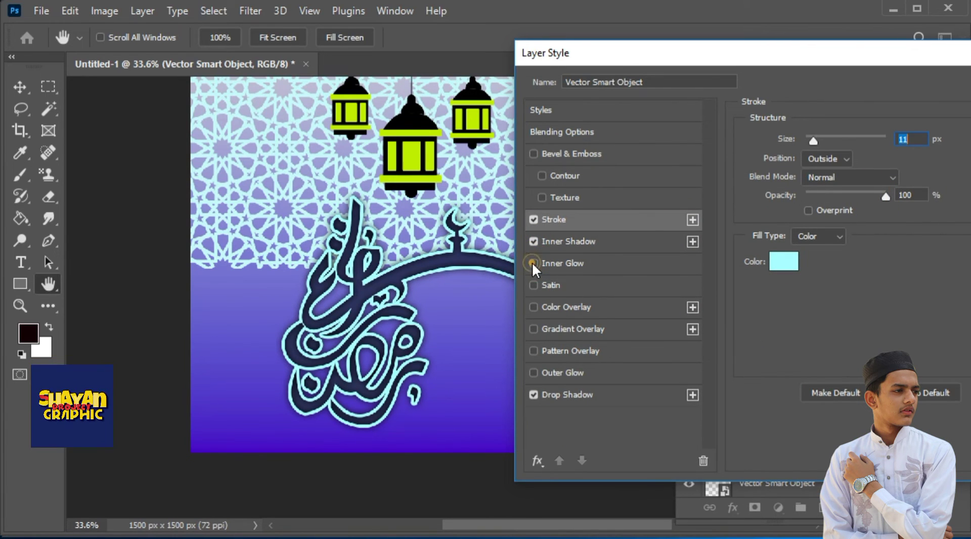
pyautogui.click(533, 263)
pyautogui.click(534, 267)
# - Add a crimson Color Overlay at 100% opacity and an Outer Glow to the calligraphy, and apply the layer style
pyautogui.click(533, 307)
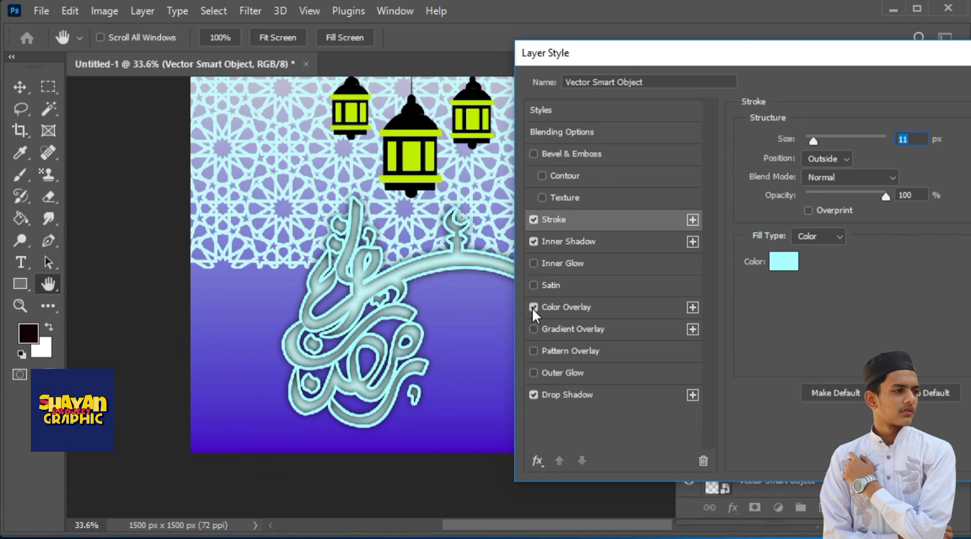
pyautogui.click(611, 309)
pyautogui.click(916, 141)
pyautogui.moveTo(561, 318); pyautogui.dragTo(573, 371)
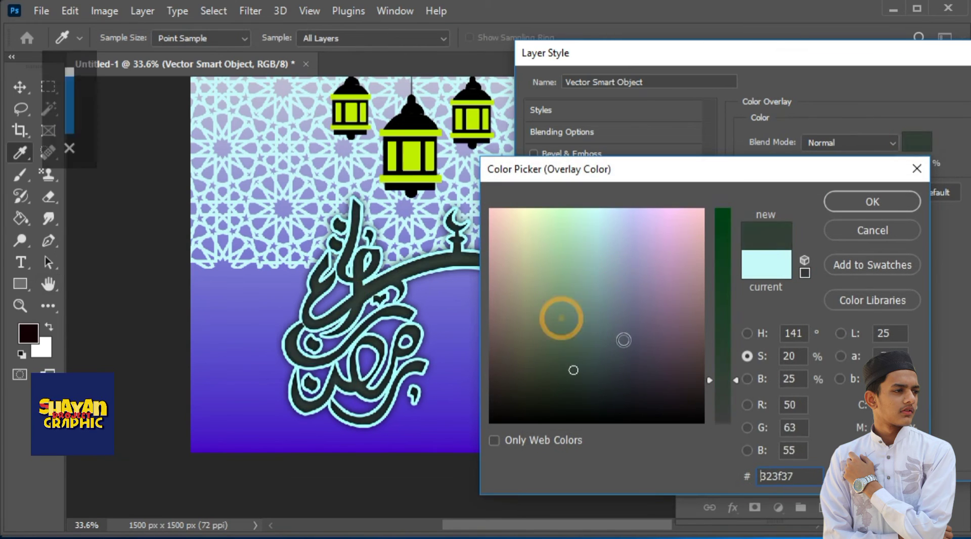
pyautogui.moveTo(722, 377); pyautogui.dragTo(722, 234)
pyautogui.click(701, 261)
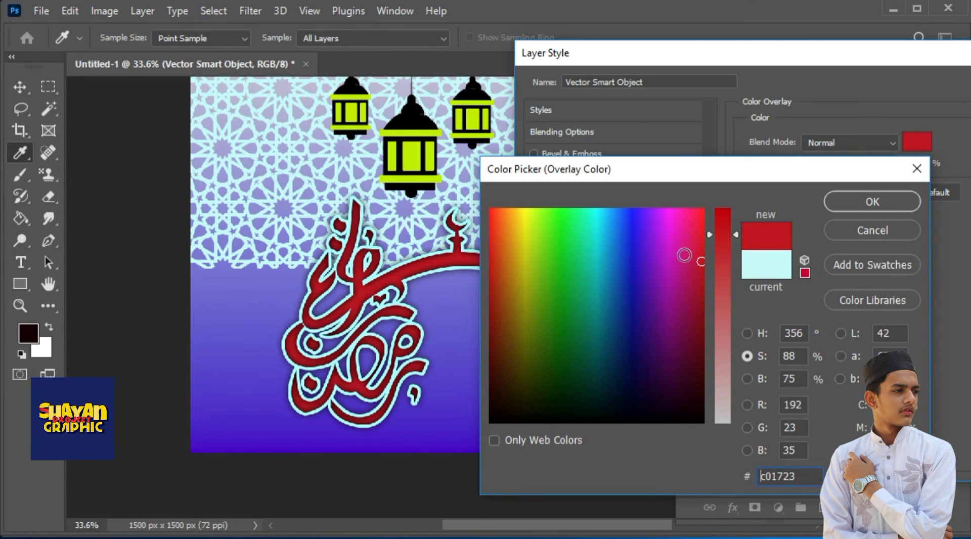
pyautogui.click(701, 225)
pyautogui.moveTo(695, 222)
pyautogui.mouseDown()
pyautogui.moveTo(689, 210)
pyautogui.moveTo(693, 318)
pyautogui.mouseUp()
pyautogui.click(873, 201)
pyautogui.moveTo(920, 63); pyautogui.dragTo(640, 80)
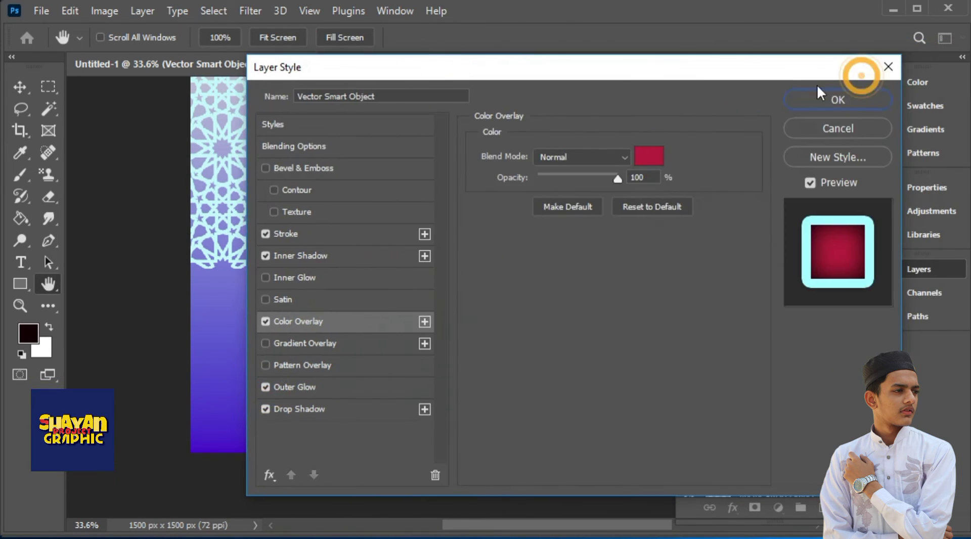
pyautogui.click(835, 97)
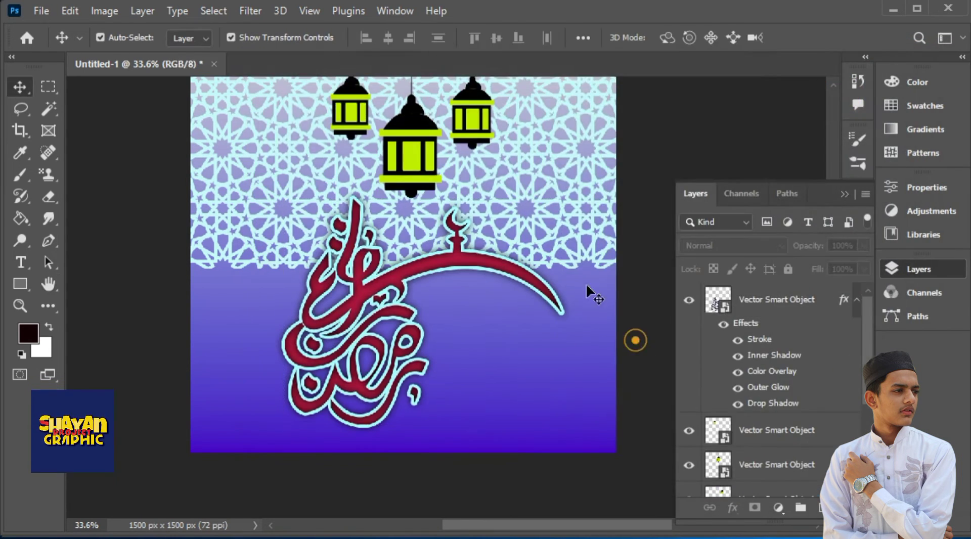
# - Shift the styled calligraphy slightly to the right beneath the lanterns
pyautogui.moveTo(589, 293); pyautogui.dragTo(528, 204)
pyautogui.click(839, 38)
# - Unlock the pattern's Layer 1 and scale it down to 87.87%, keeping it horizontally centred on the canvas
pyautogui.scroll(-3, 839, 353)
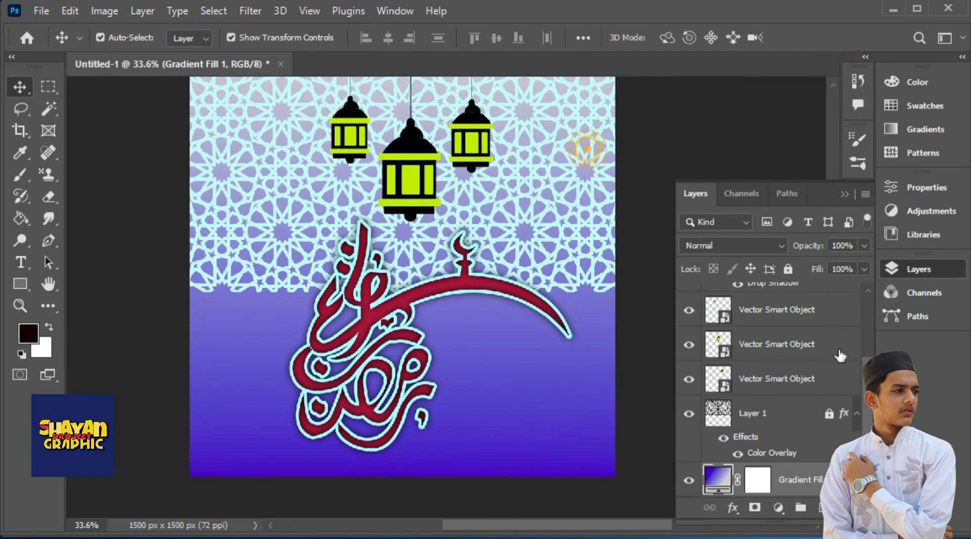
pyautogui.click(785, 419)
pyautogui.moveTo(646, 203); pyautogui.dragTo(695, 196)
pyautogui.hotkey('ctrl', 'z')
pyautogui.moveTo(645, 172); pyautogui.dragTo(616, 173)
pyautogui.moveTo(162, 173); pyautogui.dragTo(191, 173)
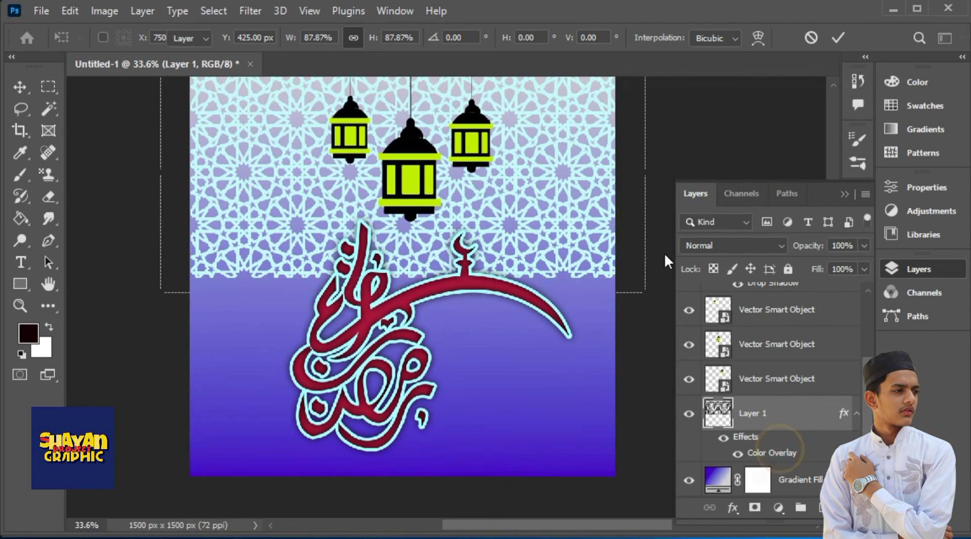
# - Change the Color Overlay on the pattern's Layer 1 to a muted grey-teal and deselect the layer
pyautogui.doubleClick(772, 452)
pyautogui.moveTo(881, 150); pyautogui.dragTo(859, 160)
pyautogui.moveTo(938, 45); pyautogui.dragTo(674, 65)
pyautogui.click(838, 90)
pyautogui.click(713, 115)
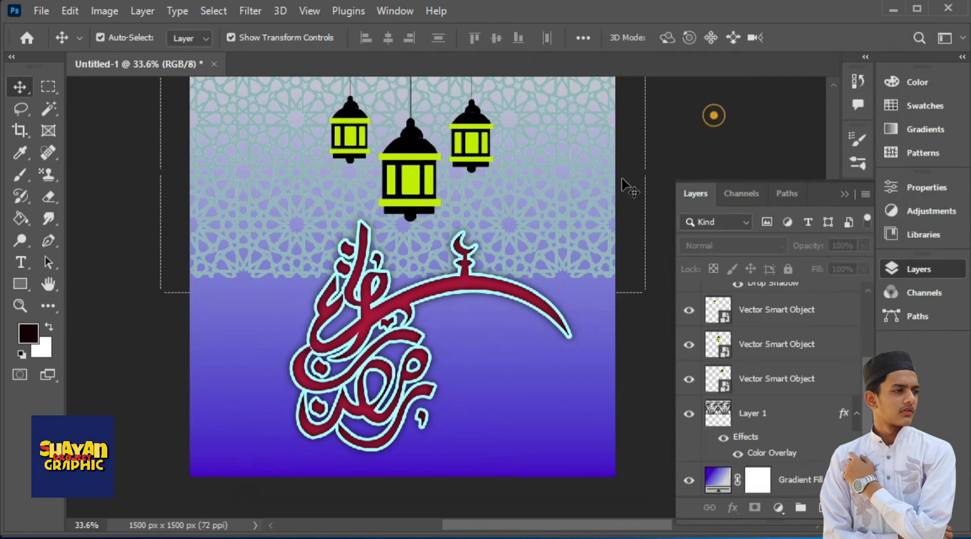
# - Scale the calligraphy up to about 352% and reposition it beneath the lanterns so it fills more of the canvas
pyautogui.moveTo(500, 315); pyautogui.dragTo(479, 286)
pyautogui.moveTo(567, 223); pyautogui.dragTo(463, 262)
pyautogui.moveTo(584, 166); pyautogui.dragTo(570, 187)
pyautogui.moveTo(517, 287); pyautogui.dragTo(548, 282)
pyautogui.moveTo(602, 175); pyautogui.dragTo(583, 191)
pyautogui.moveTo(527, 286); pyautogui.dragTo(553, 272)
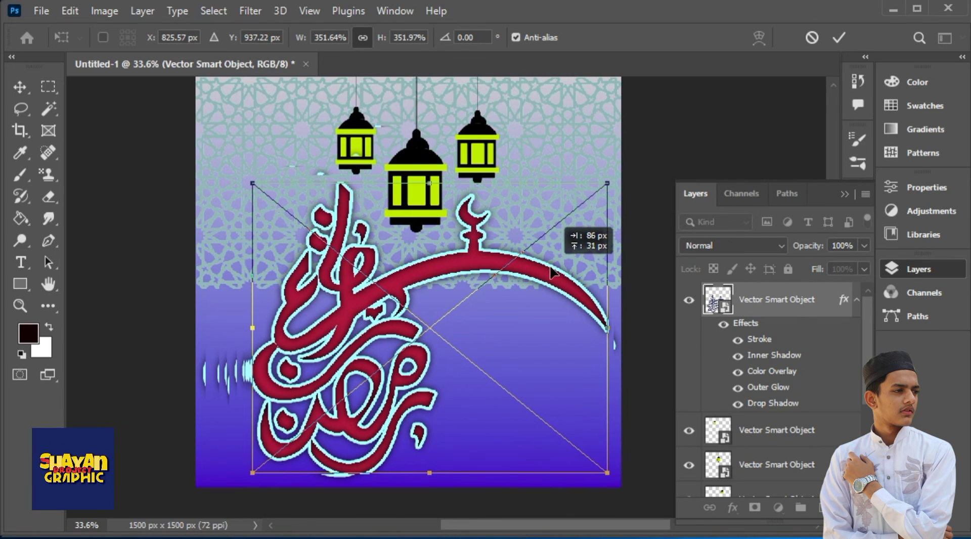
pyautogui.click(840, 39)
pyautogui.click(549, 245)
pyautogui.moveTo(503, 314); pyautogui.dragTo(502, 287)
pyautogui.click(444, 357)
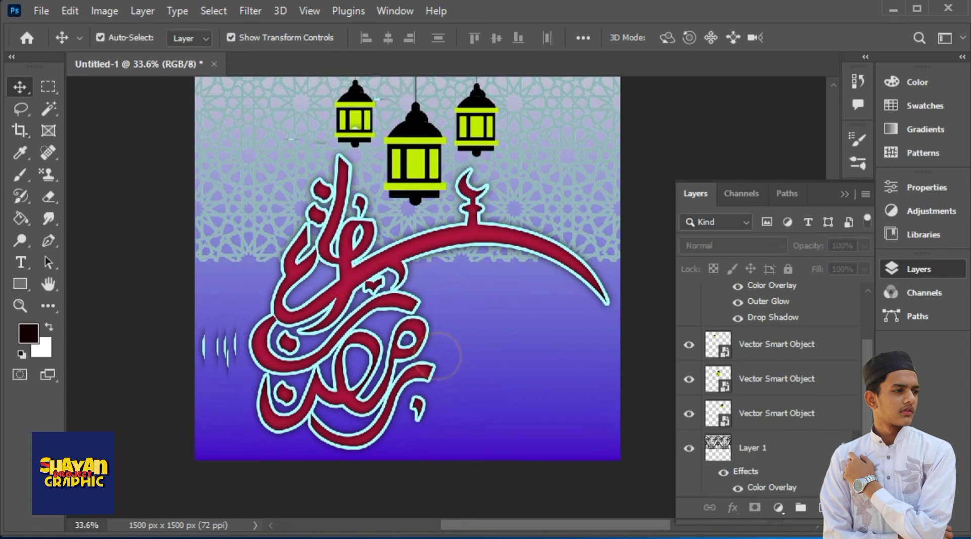
# - Move the pattern on Layer 1 up so its upper edge meets the canvas's top edge, and select Gradient Fill 1
pyautogui.click(216, 360)
pyautogui.moveTo(410, 286); pyautogui.dragTo(396, 331)
pyautogui.click(416, 248)
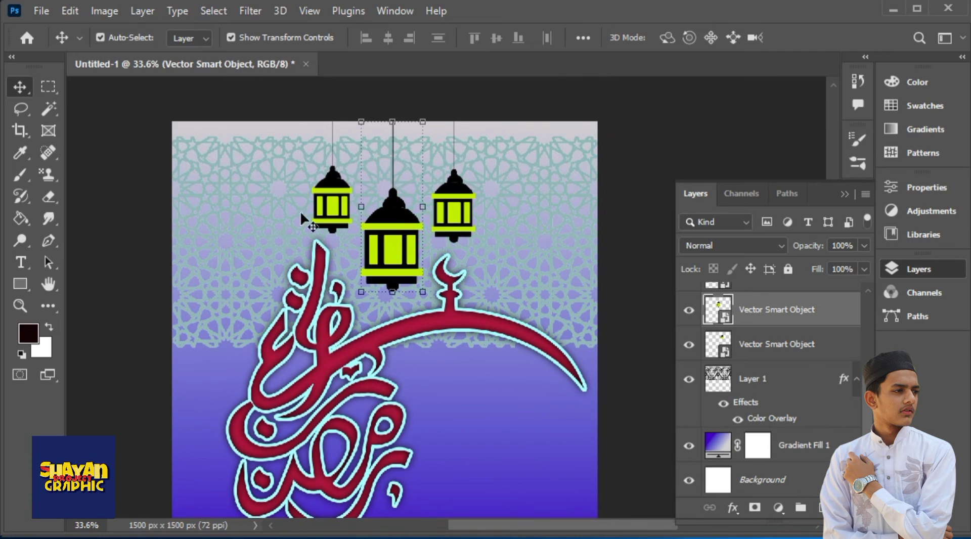
pyautogui.click(541, 190)
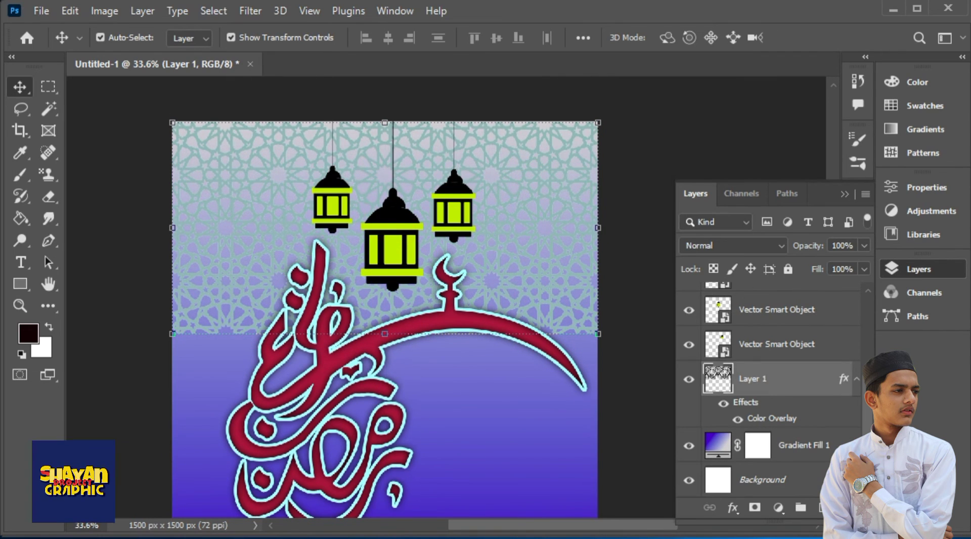
pyautogui.scroll(-2, 436, 405)
pyautogui.click(459, 379)
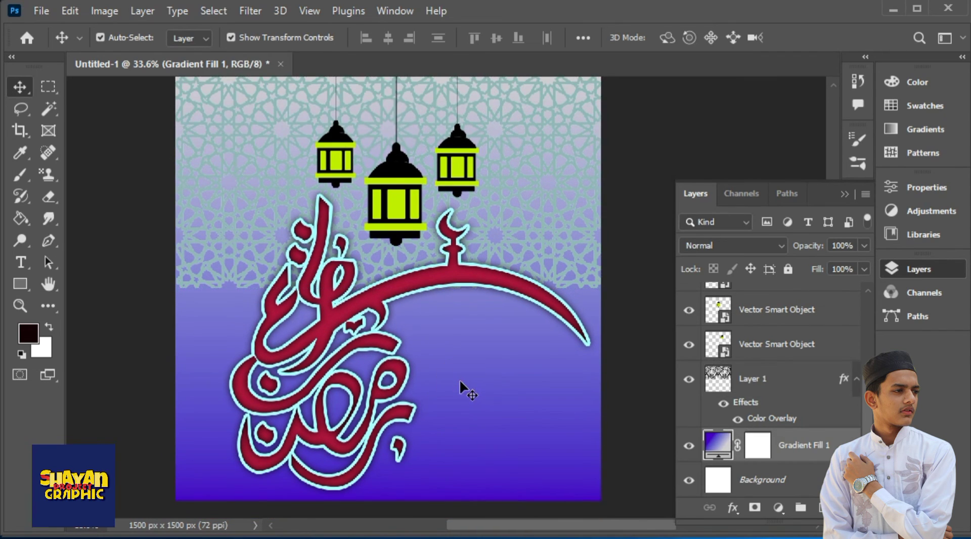
pyautogui.hscroll(-2, 468, 395)
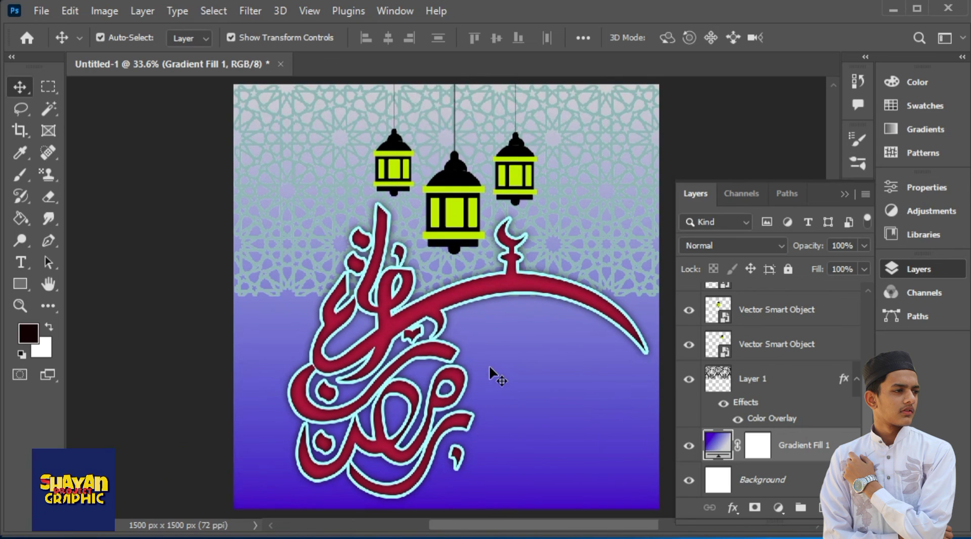